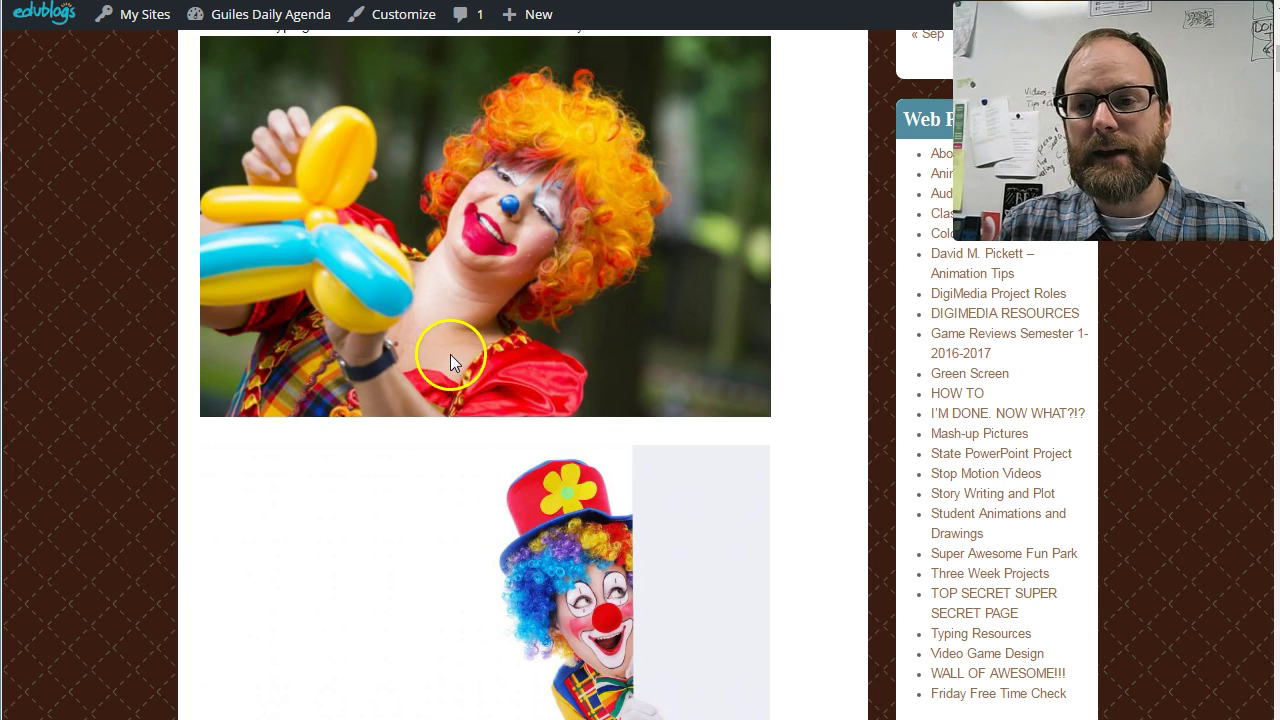
Step: Copy the balloon-clown photo from the Edublogs post and bring up paint.net
scroll(569, 393, up, 1)
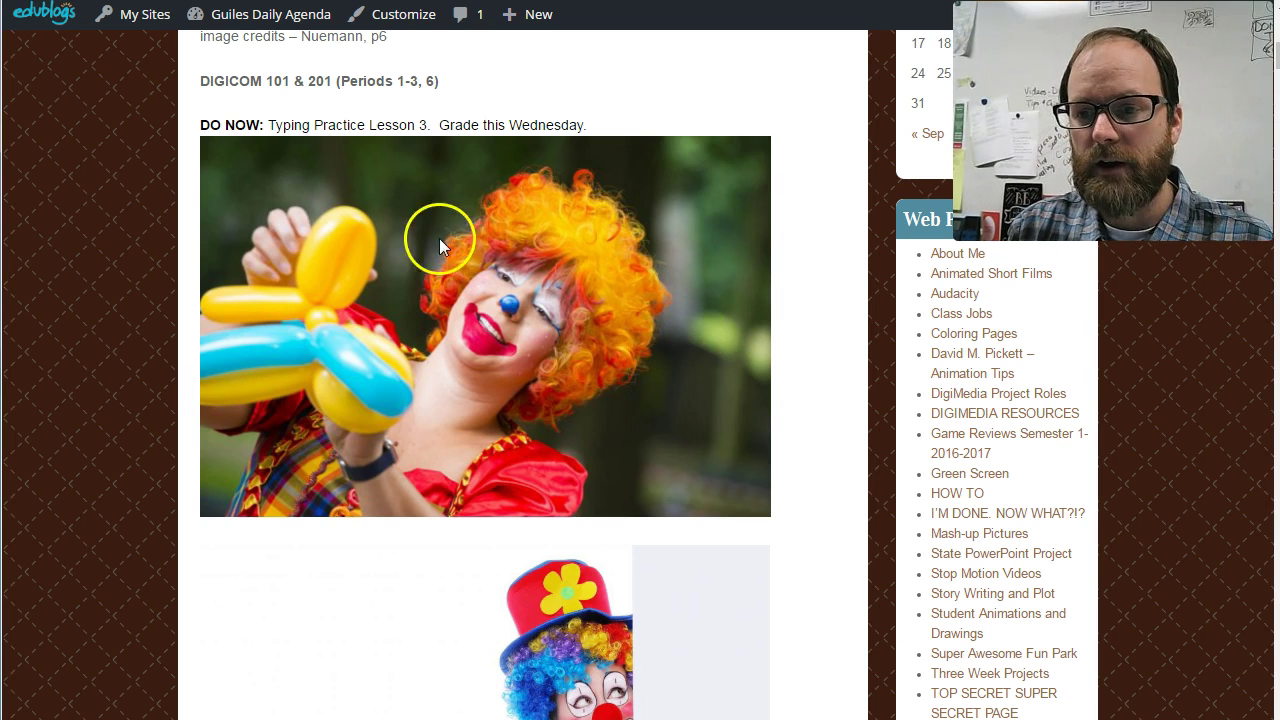
right_click(456, 274)
click(521, 334)
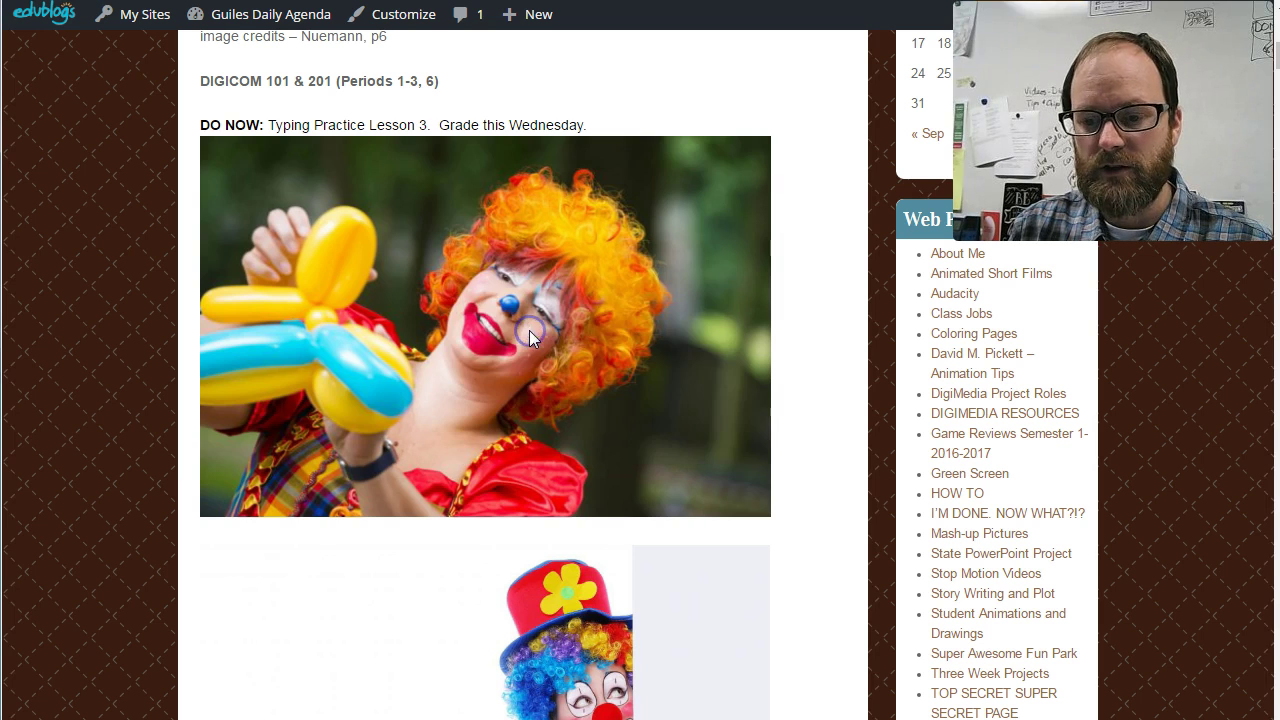
key(alt+Tab)
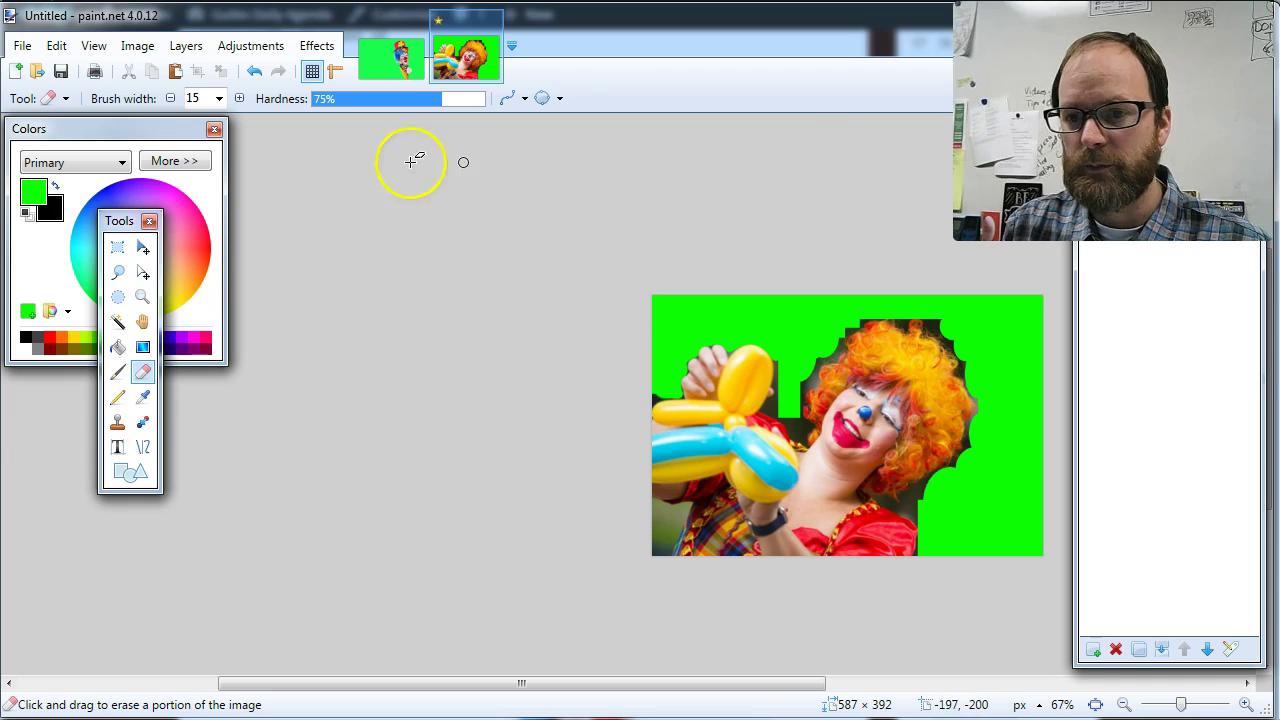
Step: Create a new 587 × 392 image and paste the copied clown photo onto it
drag(617, 684, 716, 688)
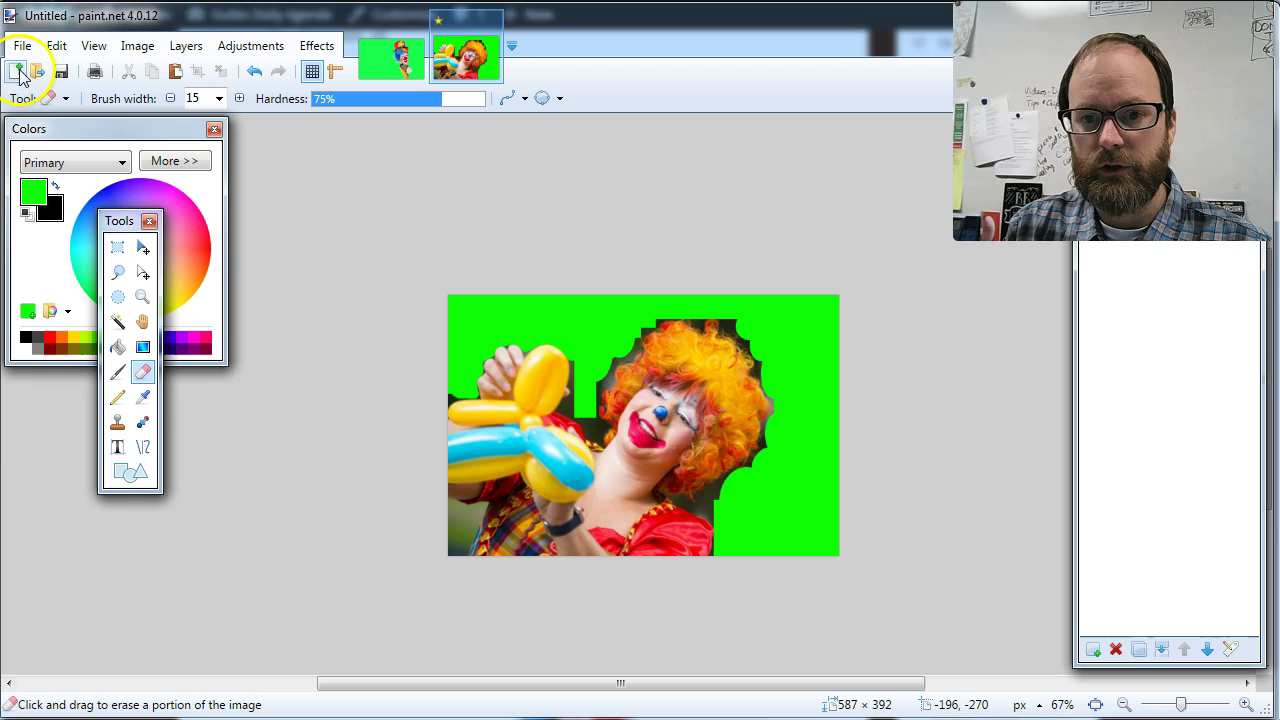
click(16, 72)
click(643, 487)
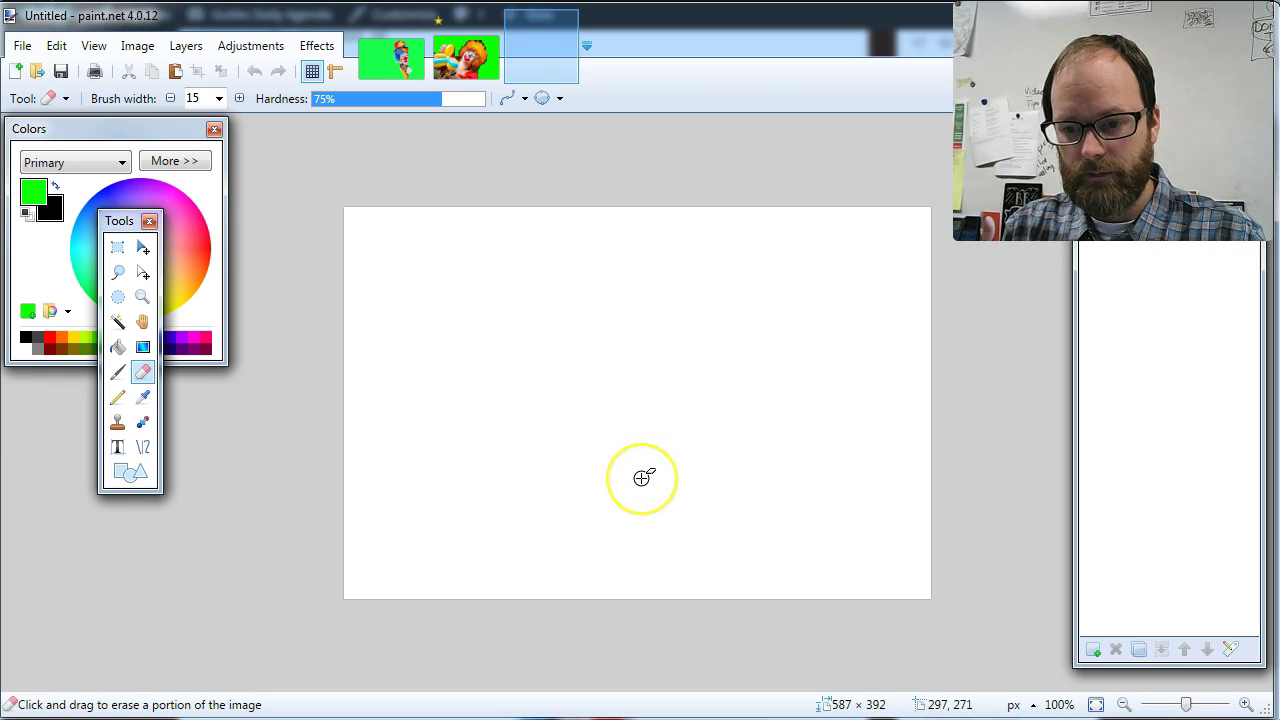
key(ctrl+v)
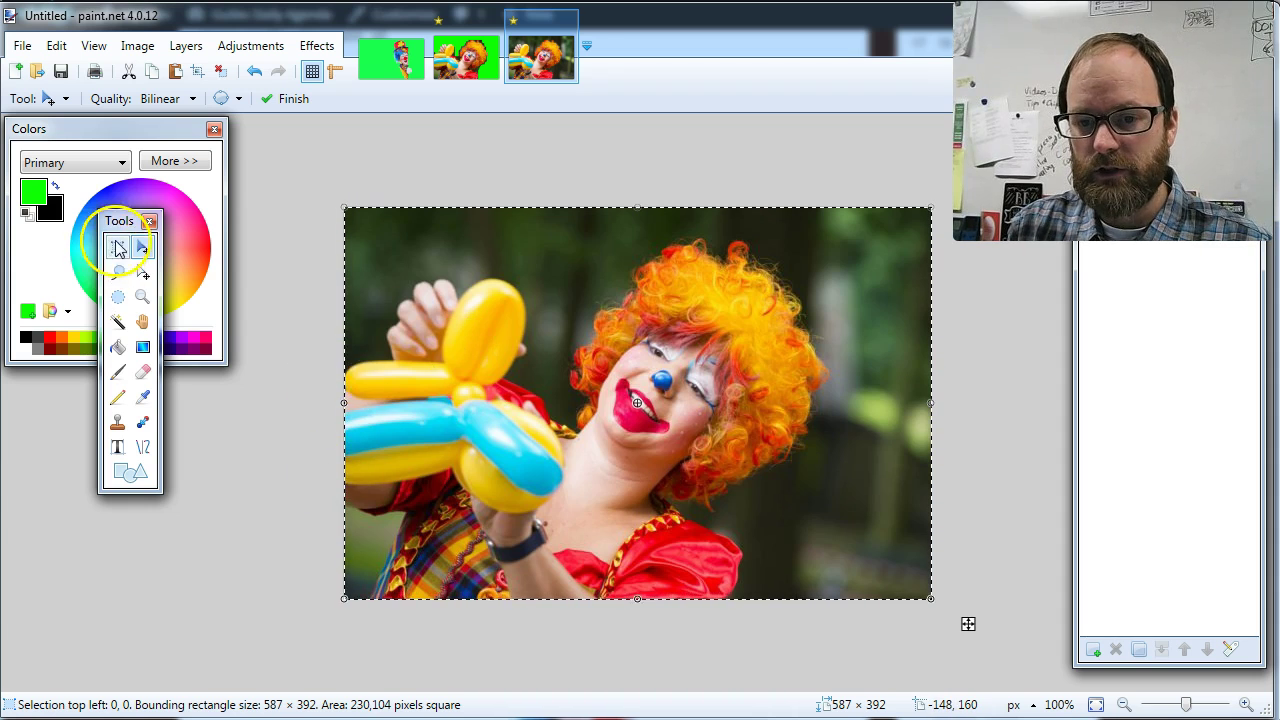
drag(119, 226, 282, 251)
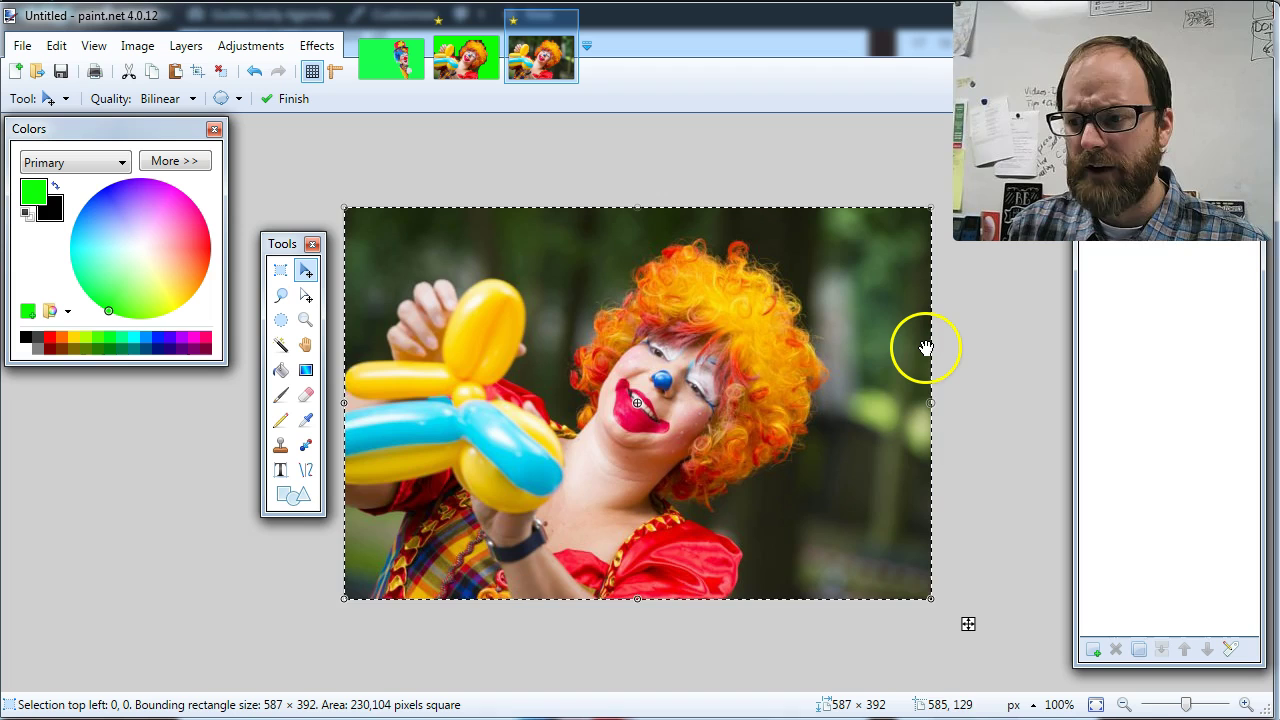
key(Return)
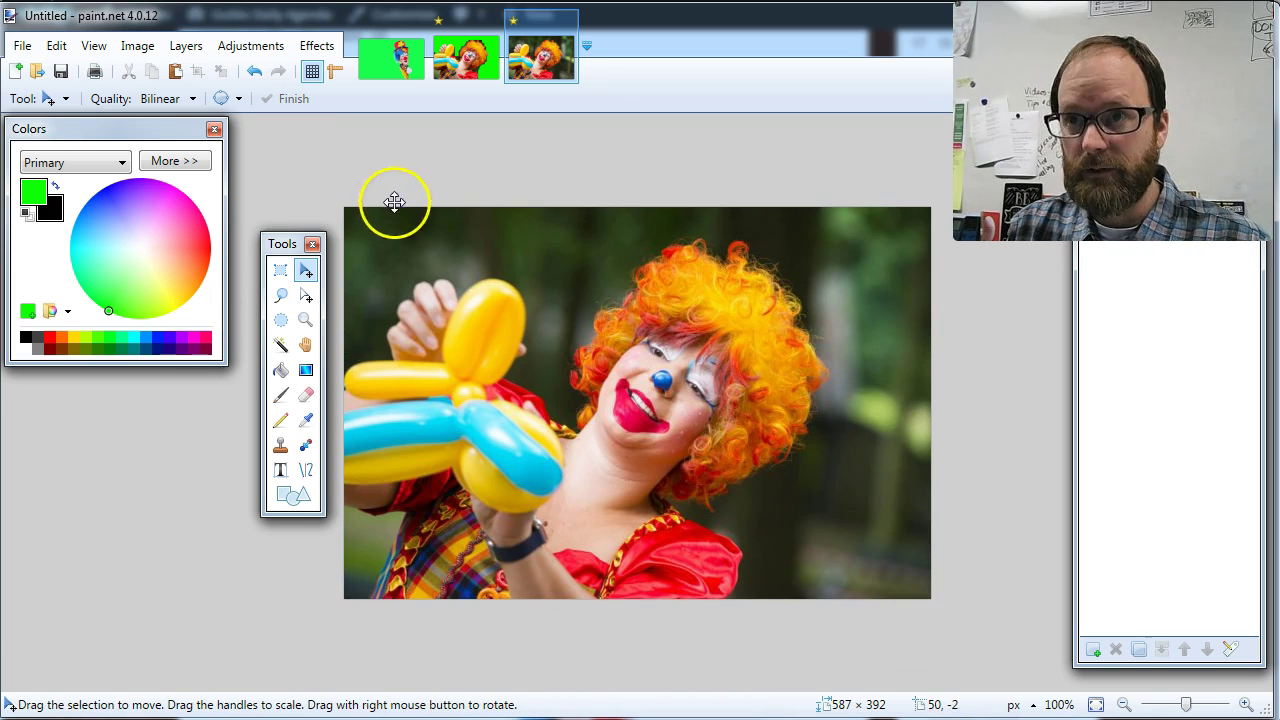
Step: With Rectangle Select, delete the background's top strip, right-edge strip and top-left corner
click(280, 270)
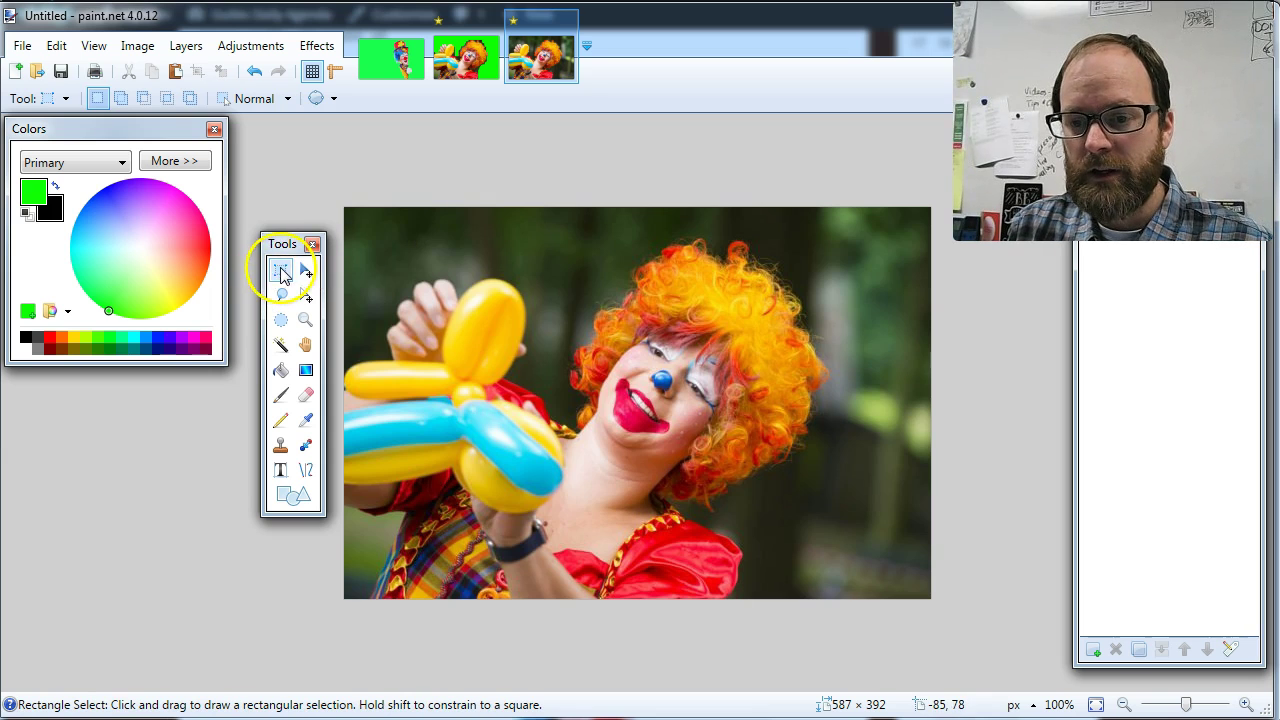
drag(335, 179, 932, 237)
key(Delete)
key(ctrl+d)
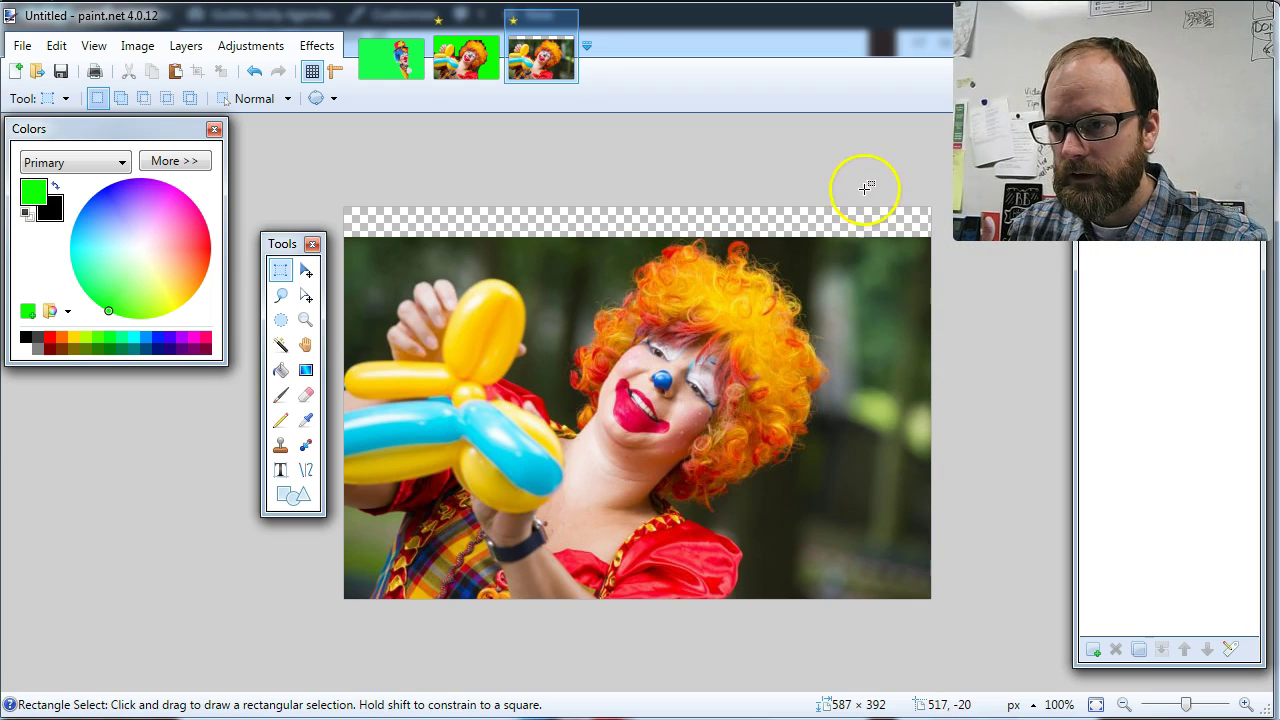
mouse_move(830, 195)
mouse_down()
mouse_move(896, 276)
mouse_move(1007, 477)
mouse_move(1063, 653)
mouse_up()
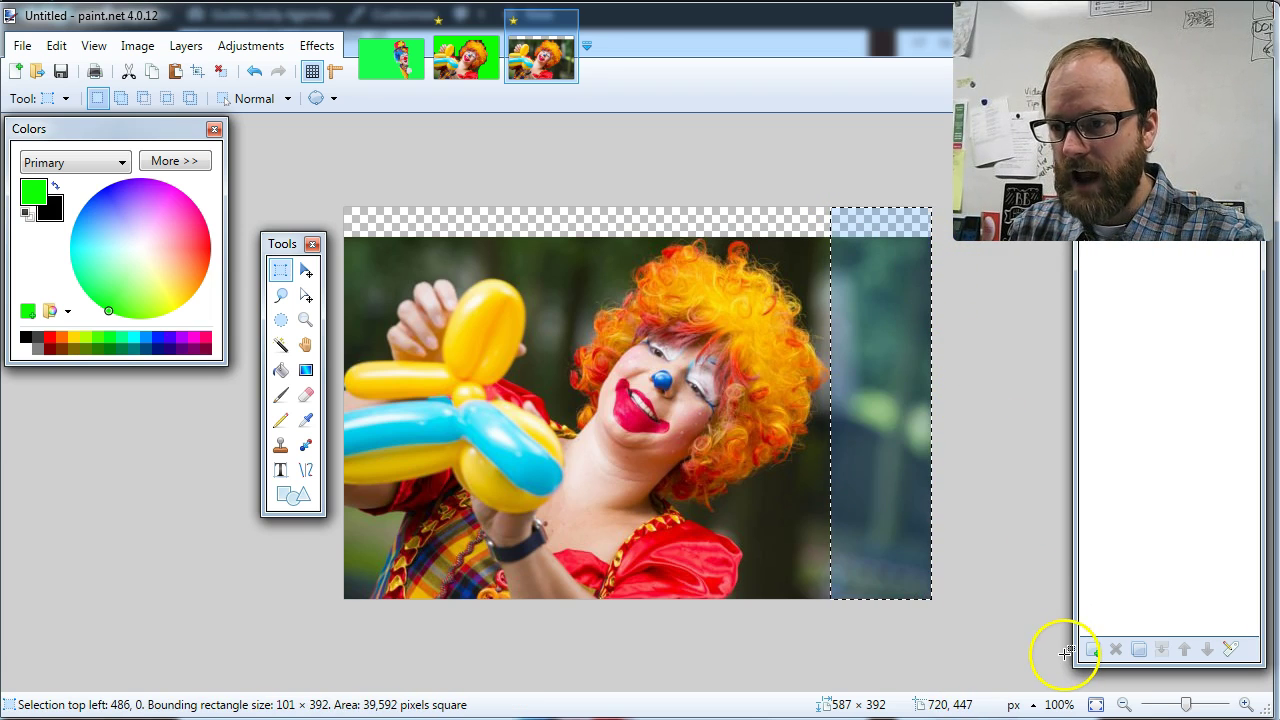
key(Delete)
drag(337, 214, 384, 342)
key(Delete)
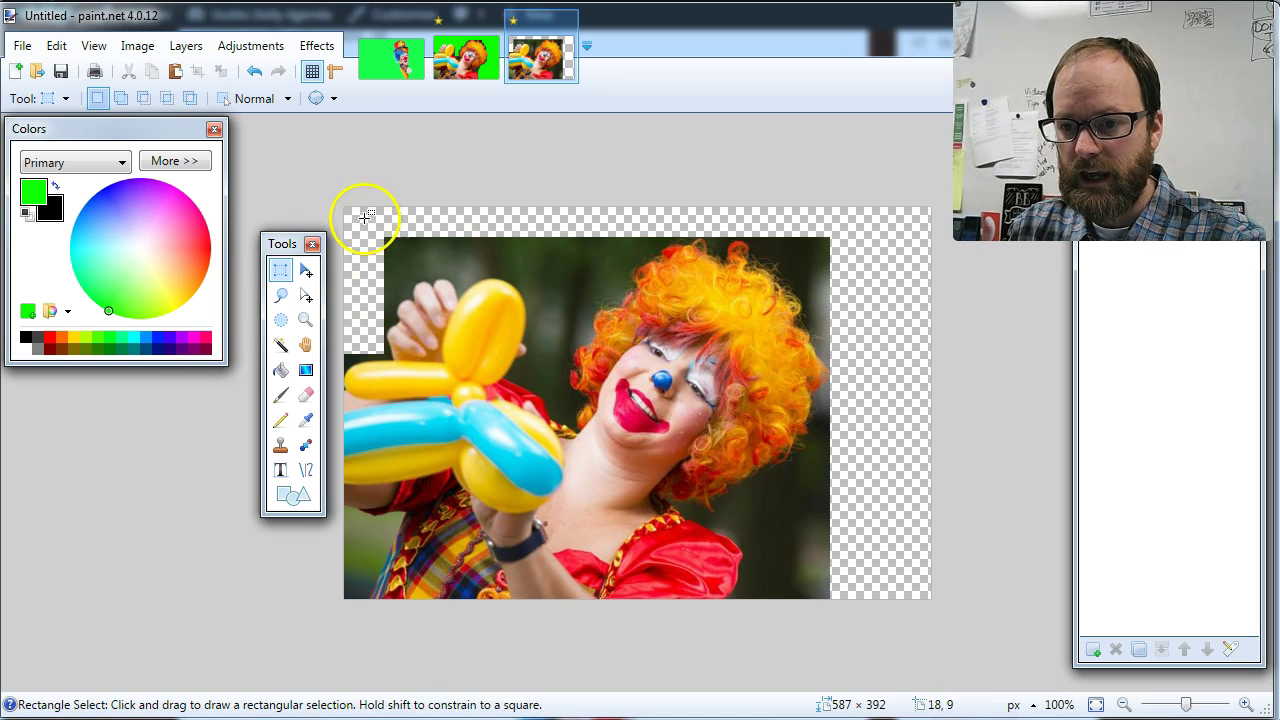
Step: Delete more background along the top, between balloon and hair, and at the hair's top right
mouse_move(362, 213)
mouse_down()
mouse_move(423, 251)
mouse_move(632, 271)
mouse_up()
key(Delete)
mouse_move(537, 226)
mouse_down()
mouse_move(563, 312)
mouse_move(564, 382)
mouse_up()
key(Delete)
drag(554, 235, 591, 306)
key(Delete)
drag(367, 243, 401, 294)
key(Delete)
drag(788, 219, 845, 277)
key(Delete)
Step: Delete the background along the clown's right side and lower-right corner down to the bottom
drag(849, 403, 810, 599)
key(Delete)
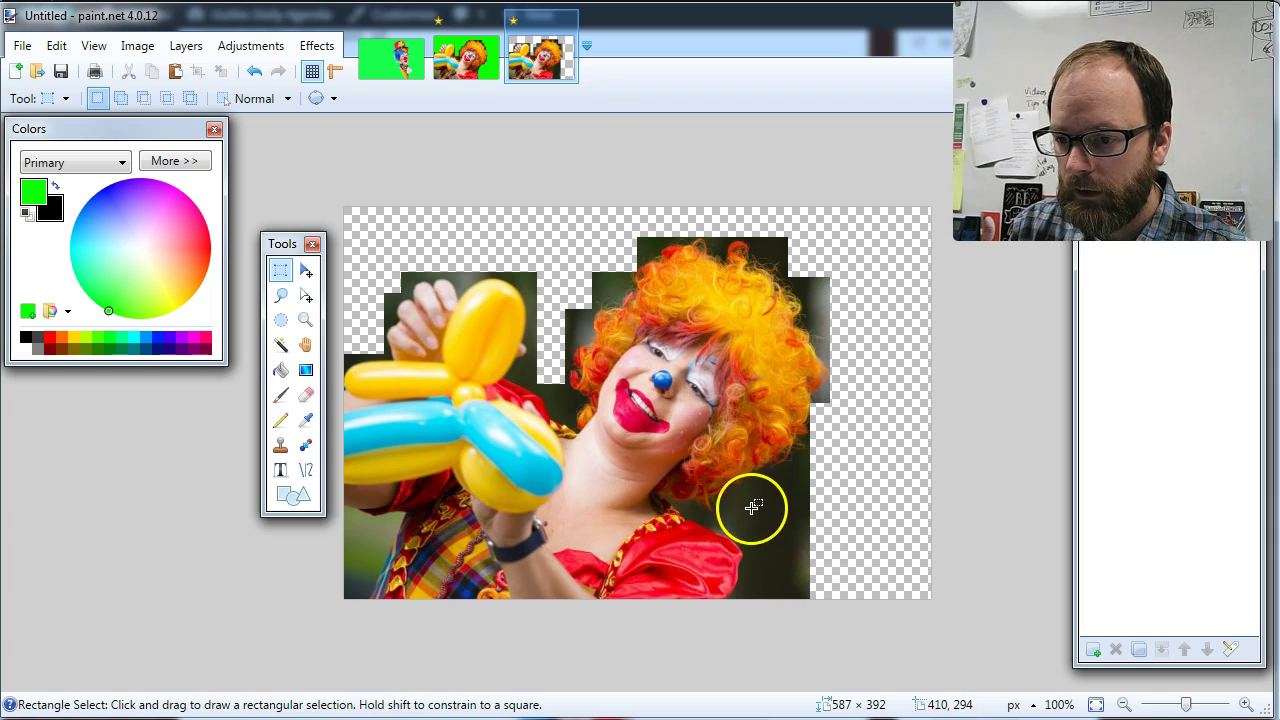
drag(763, 480, 865, 643)
key(Delete)
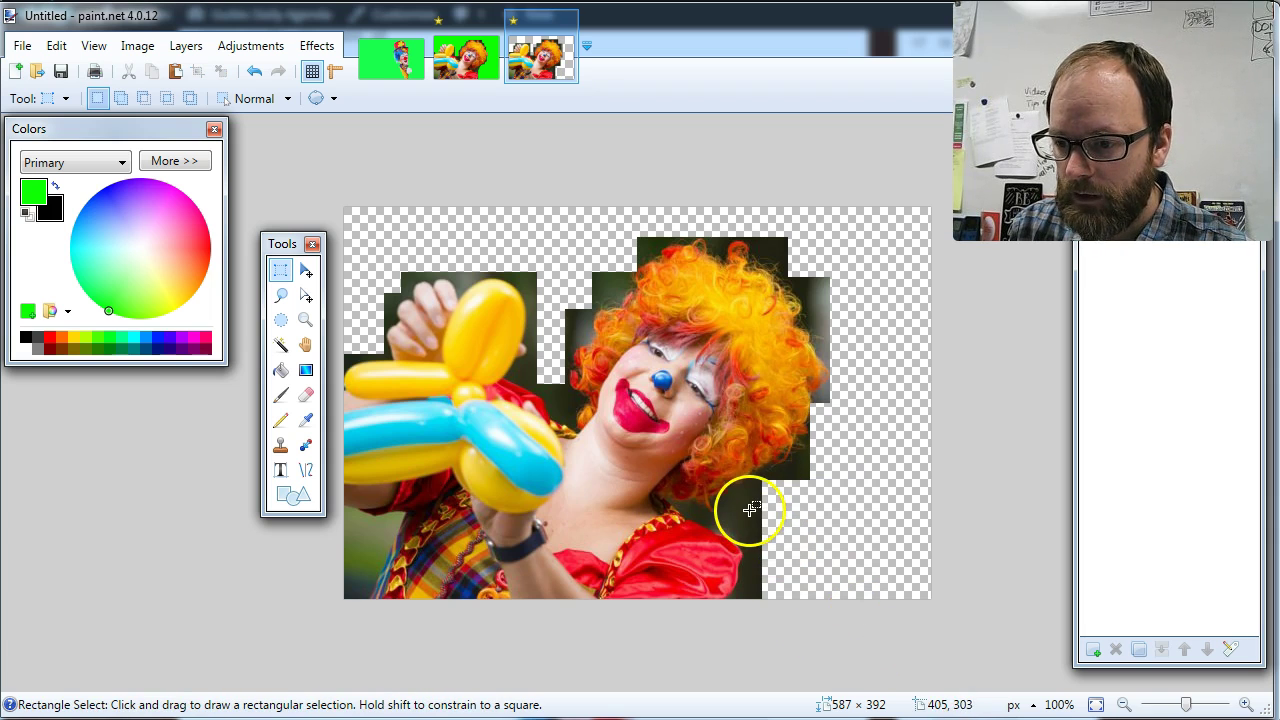
drag(746, 504, 800, 609)
key(Delete)
drag(797, 472, 903, 630)
key(Delete)
Step: Delete the remaining background patches above and to the left of the clown's hair
drag(816, 258, 854, 316)
key(Delete)
drag(763, 221, 810, 254)
key(Delete)
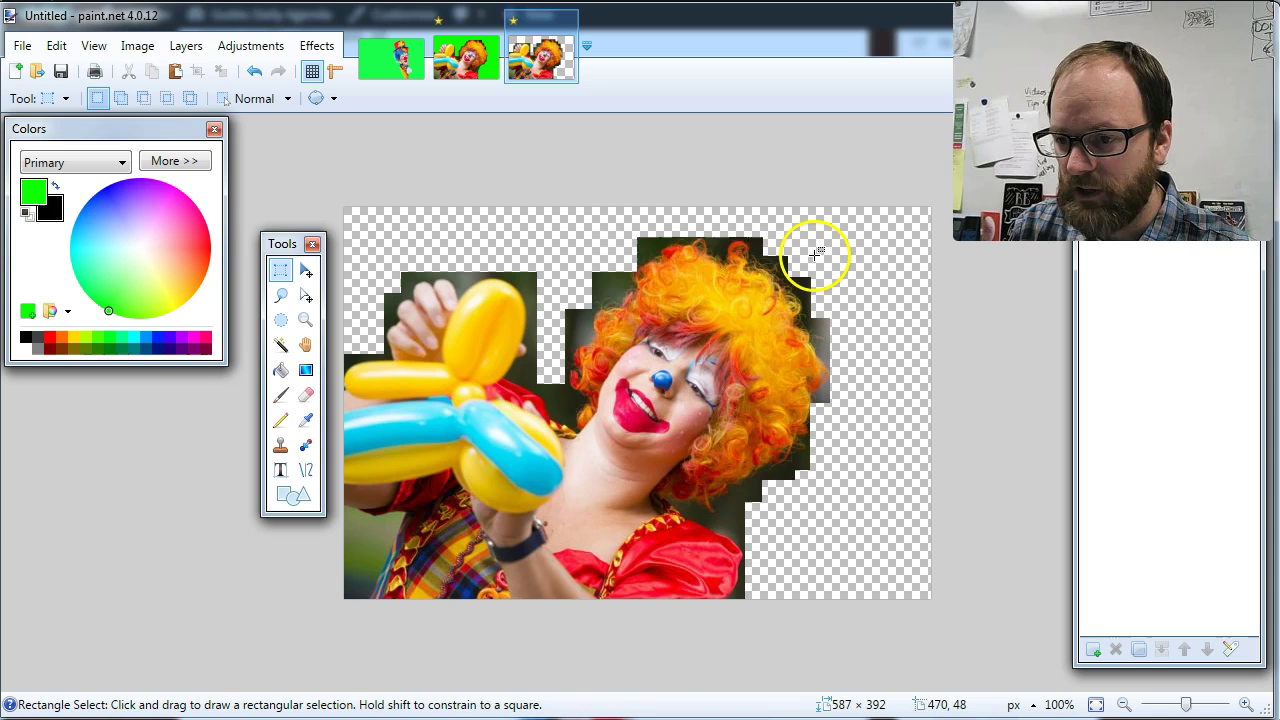
drag(630, 226, 659, 250)
key(Delete)
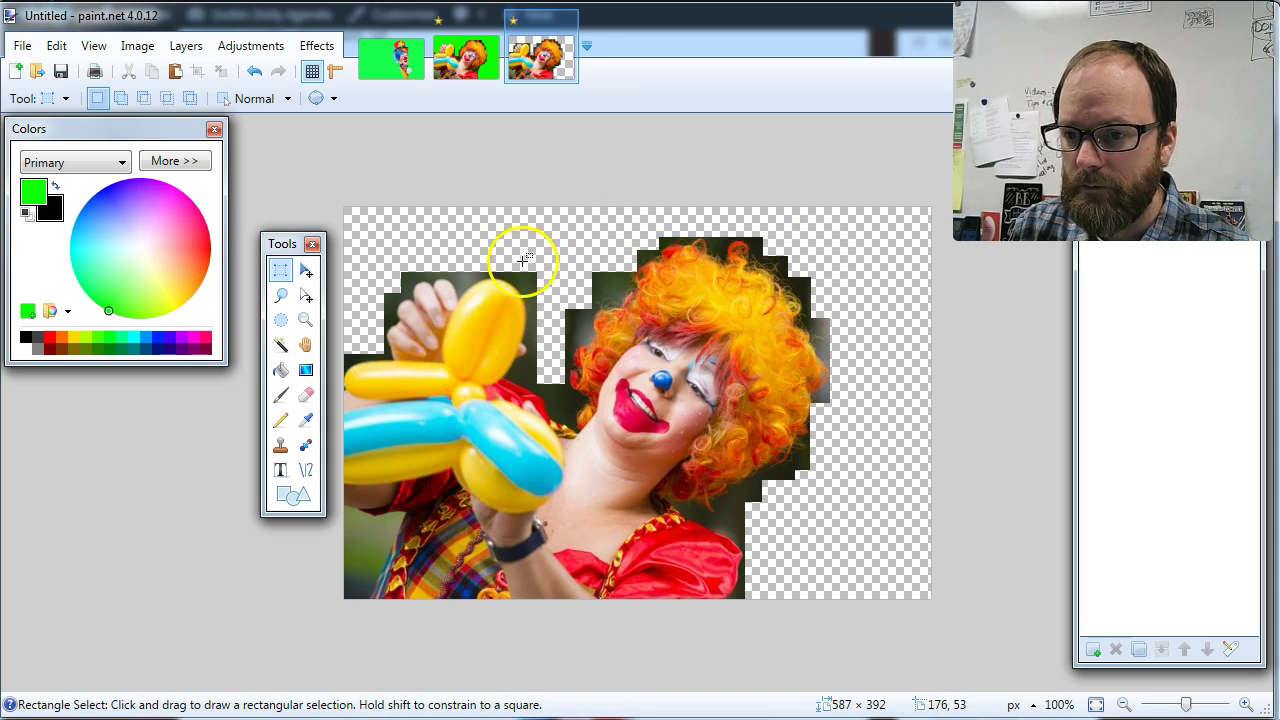
drag(517, 258, 563, 286)
key(Delete)
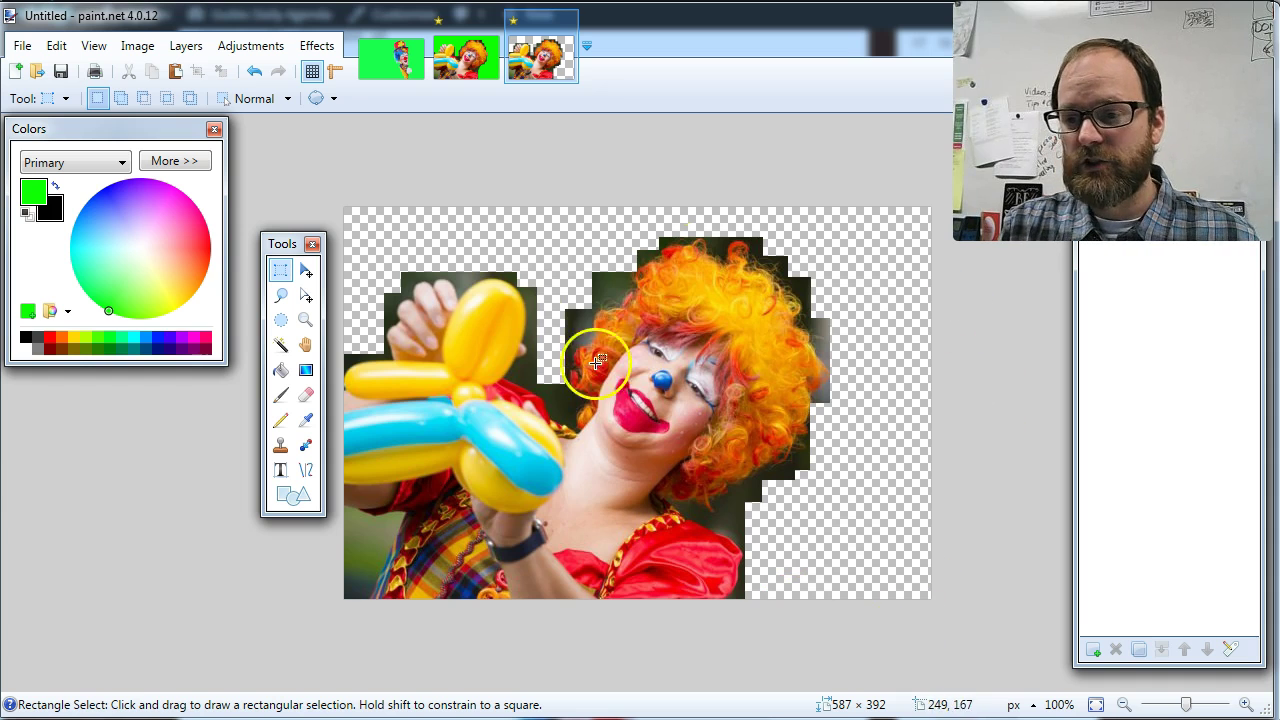
click(281, 296)
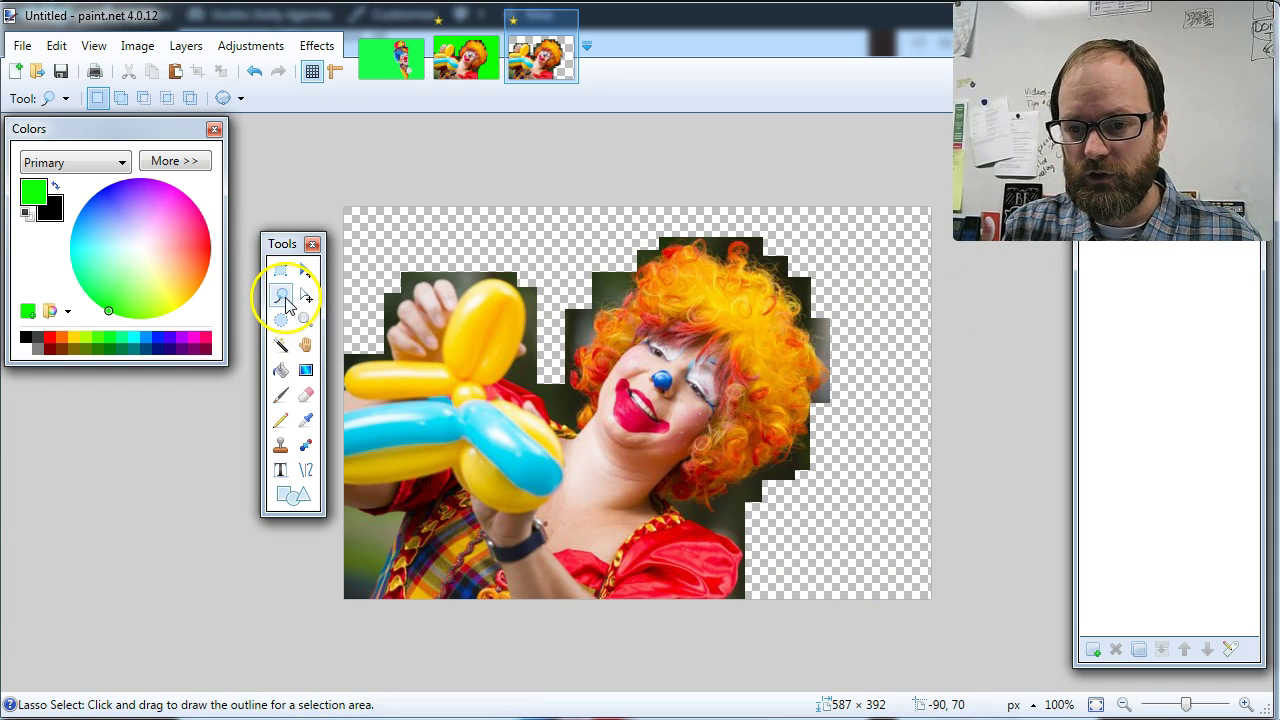
mouse_move(505, 262)
mouse_down()
mouse_move(571, 300)
mouse_move(607, 289)
mouse_move(619, 265)
mouse_move(557, 233)
mouse_move(513, 226)
mouse_up()
click(500, 250)
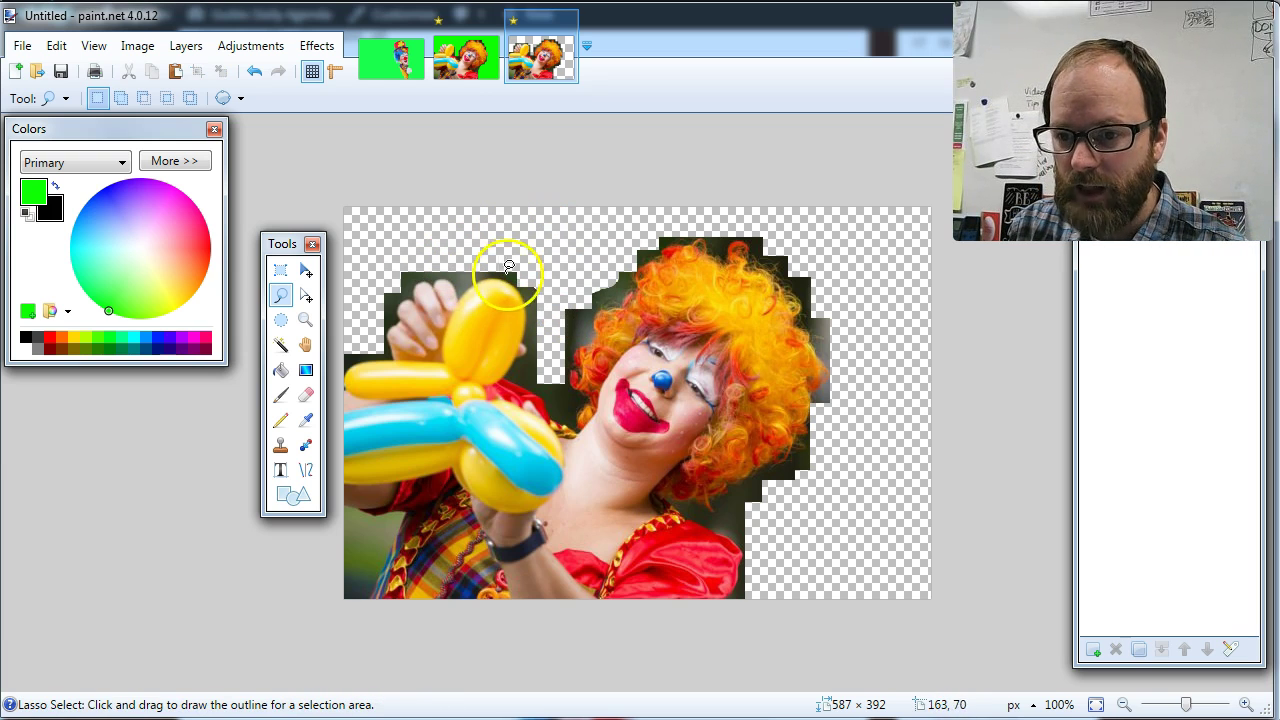
mouse_move(494, 287)
mouse_down()
mouse_move(459, 305)
mouse_move(452, 345)
mouse_move(475, 380)
mouse_move(523, 356)
mouse_move(497, 285)
mouse_up()
key(Delete)
key(ctrl+z)
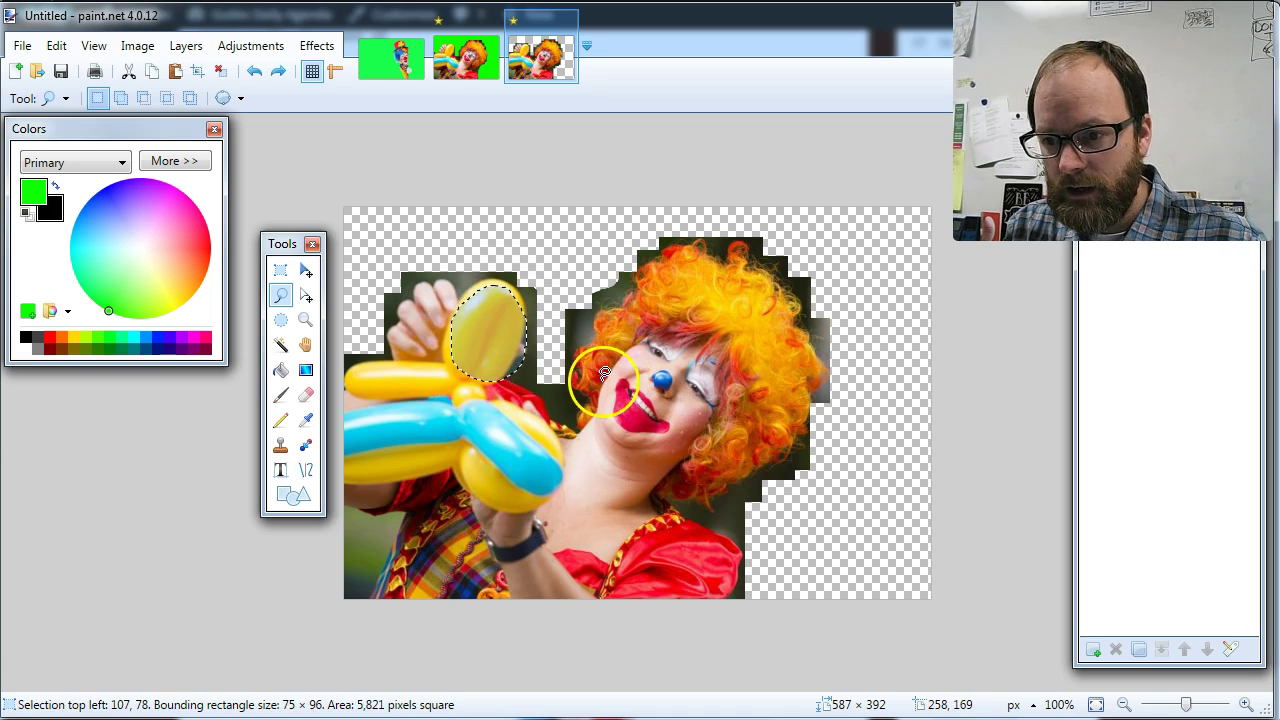
mouse_move(612, 374)
mouse_down()
mouse_move(669, 325)
mouse_move(702, 340)
mouse_move(719, 391)
mouse_move(690, 450)
mouse_move(669, 460)
mouse_move(612, 450)
mouse_move(608, 401)
mouse_up()
key(Delete)
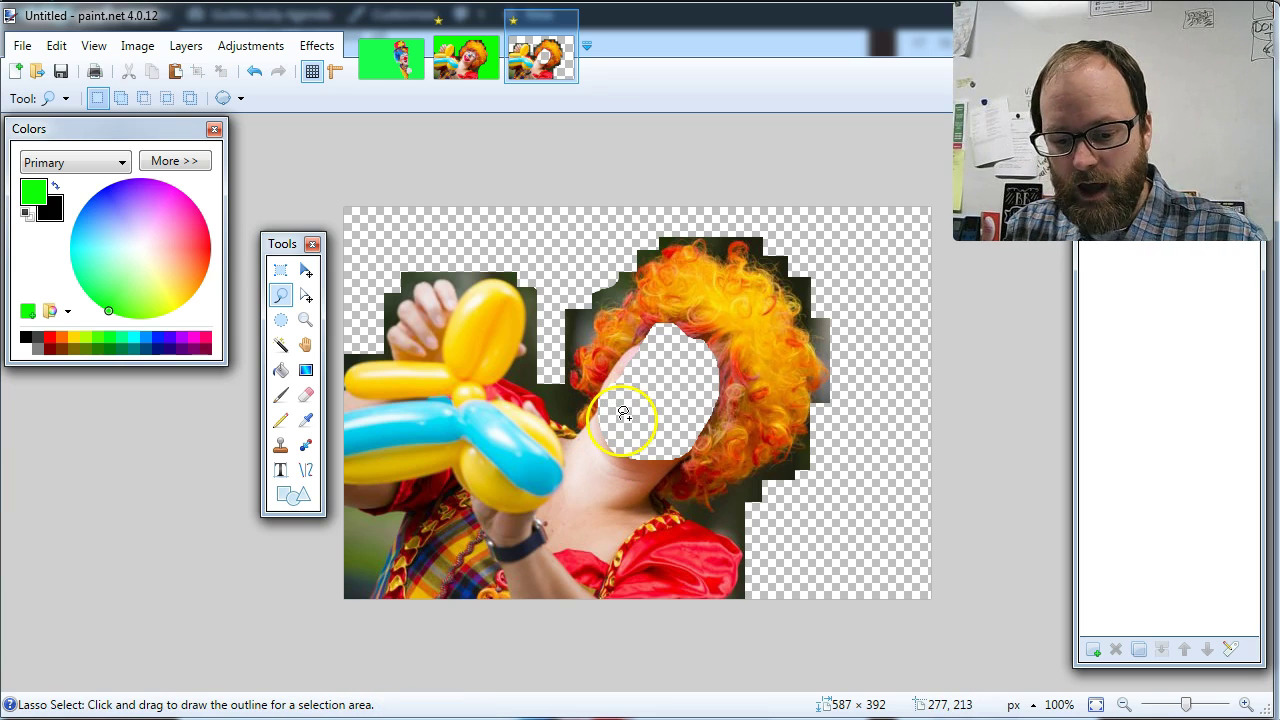
key(ctrl+z)
mouse_move(682, 388)
mouse_down()
mouse_move(652, 413)
mouse_move(663, 413)
mouse_move(661, 350)
mouse_move(679, 330)
mouse_move(710, 397)
mouse_move(661, 372)
mouse_move(665, 338)
mouse_move(670, 390)
mouse_move(647, 412)
mouse_move(638, 376)
mouse_move(656, 428)
mouse_move(658, 331)
mouse_move(632, 455)
mouse_up()
key(Delete)
key(ctrl+z)
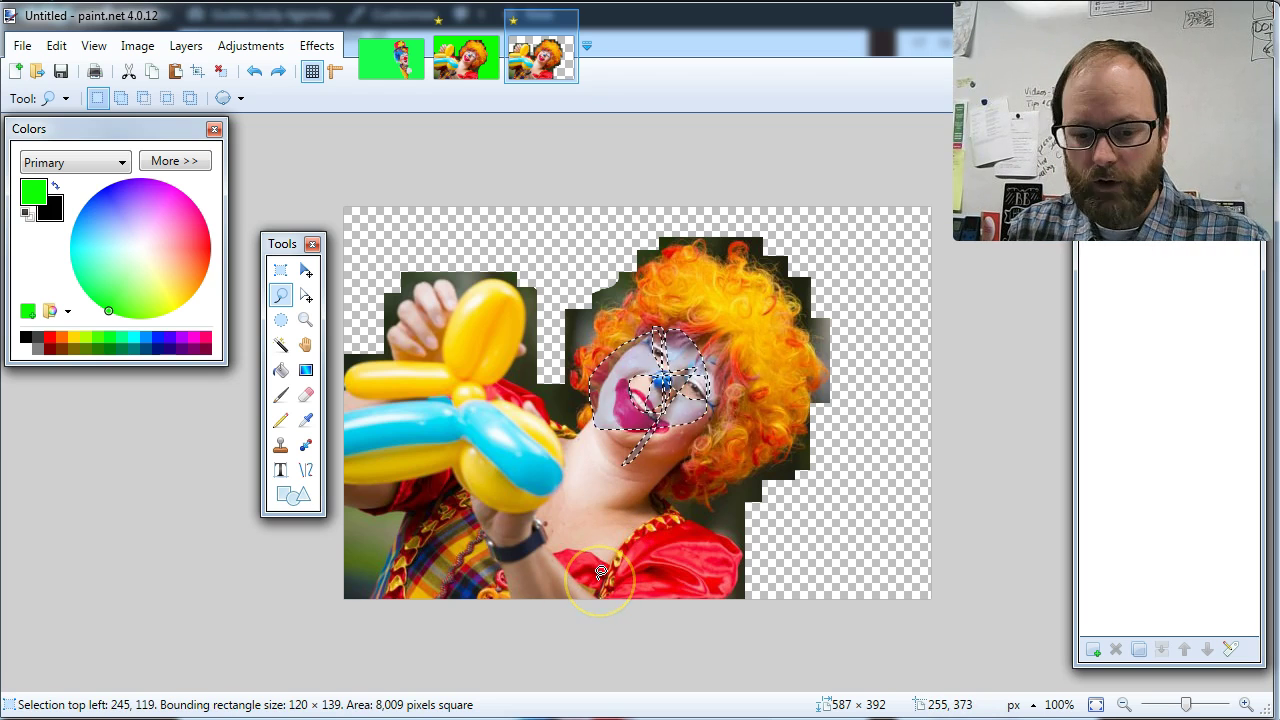
click(600, 572)
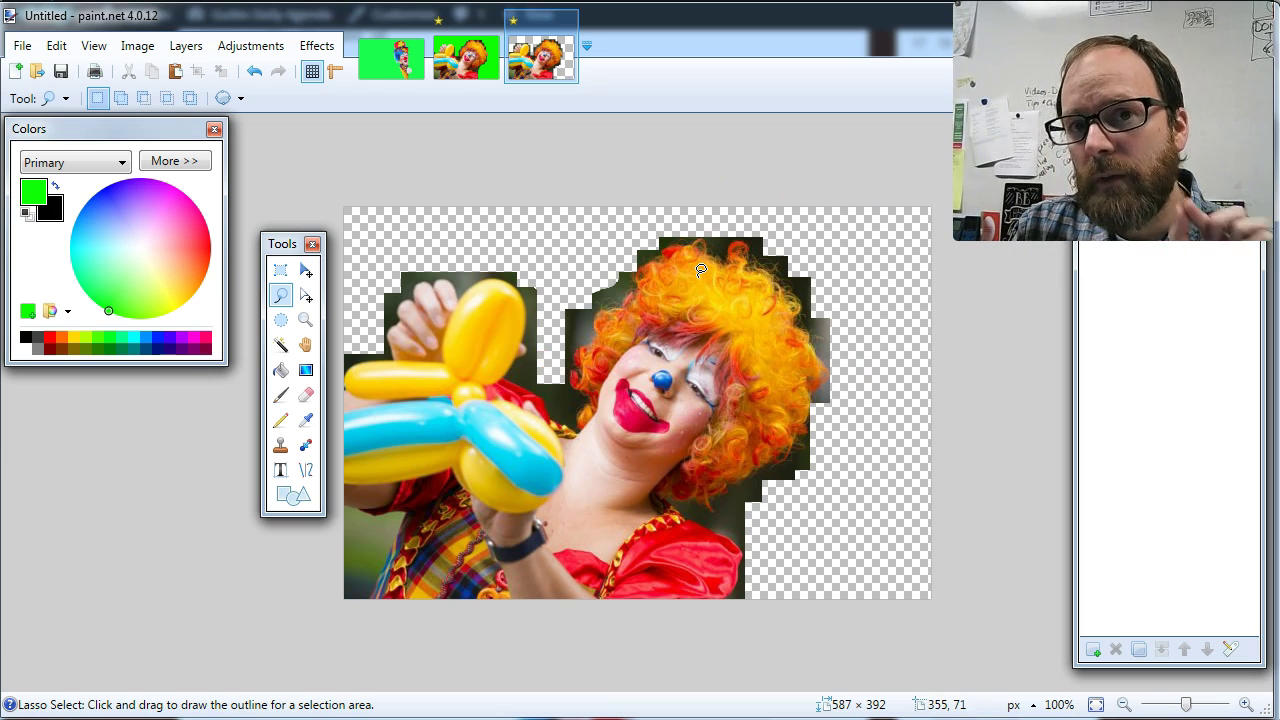
drag(295, 246, 267, 199)
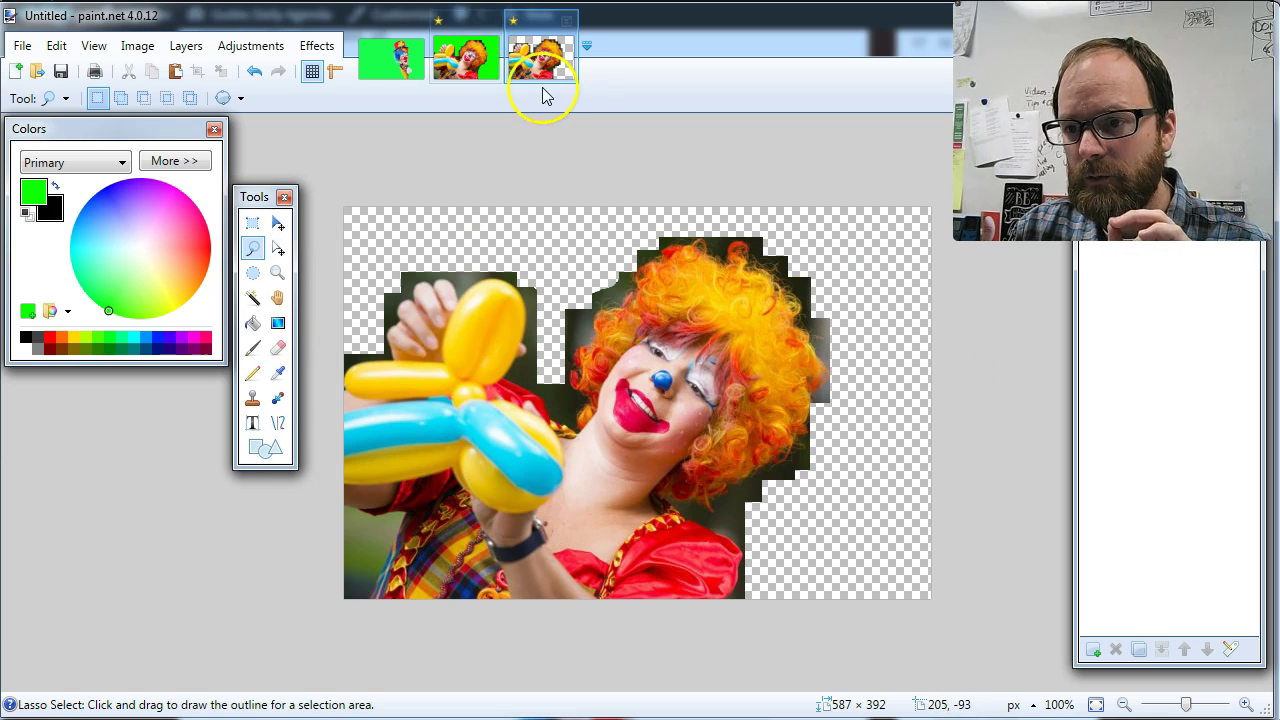
Step: Resize the Layers window to fit, add Layer 2, and drag it beneath the Background layer
click(490, 78)
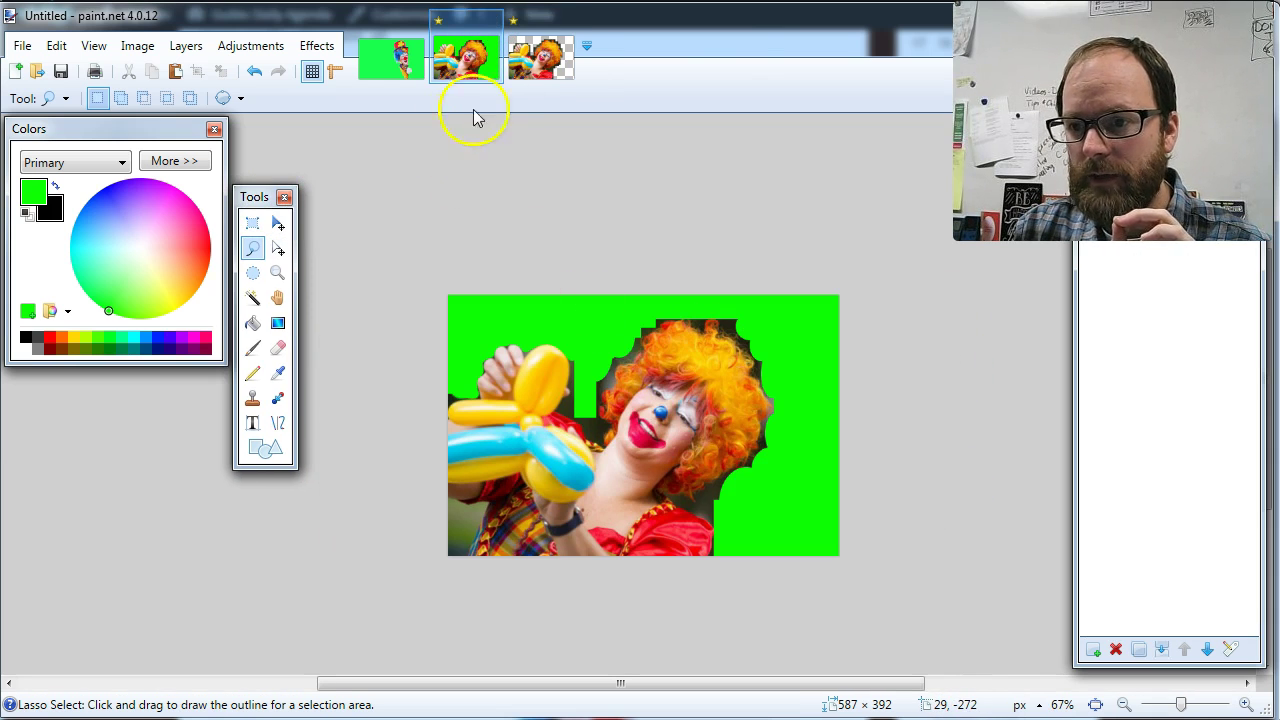
click(537, 78)
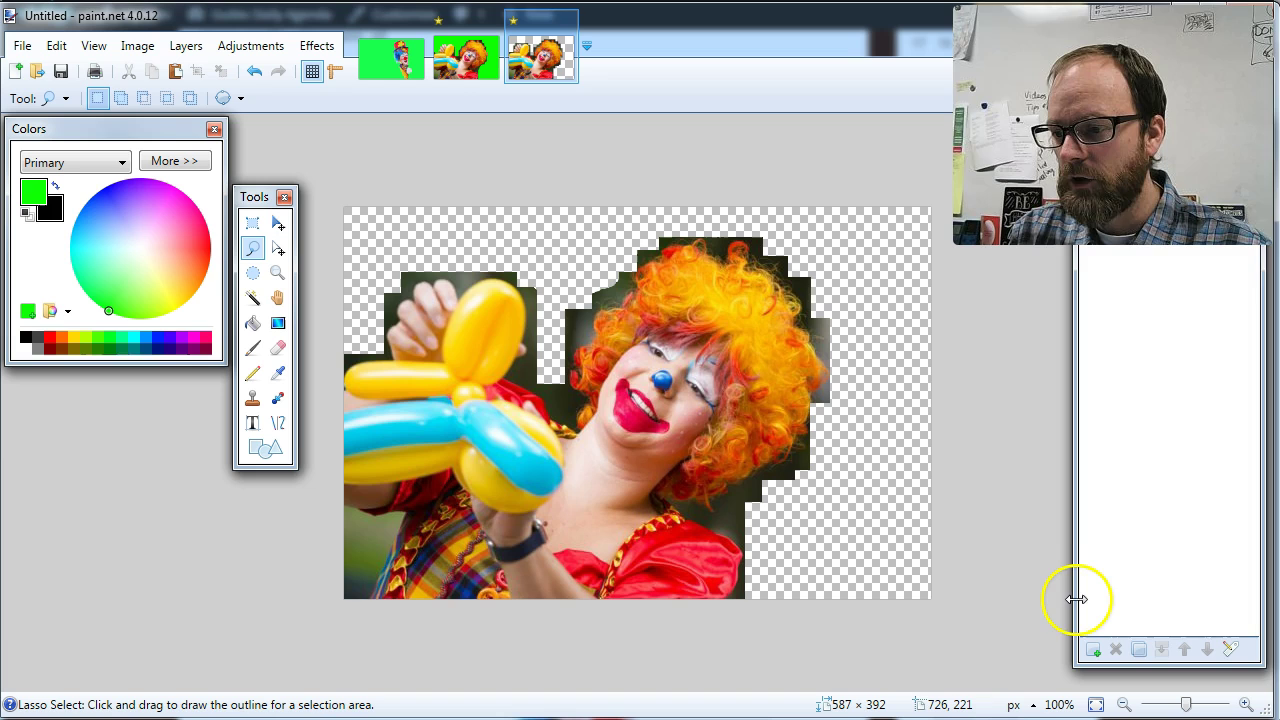
drag(1076, 599, 1055, 611)
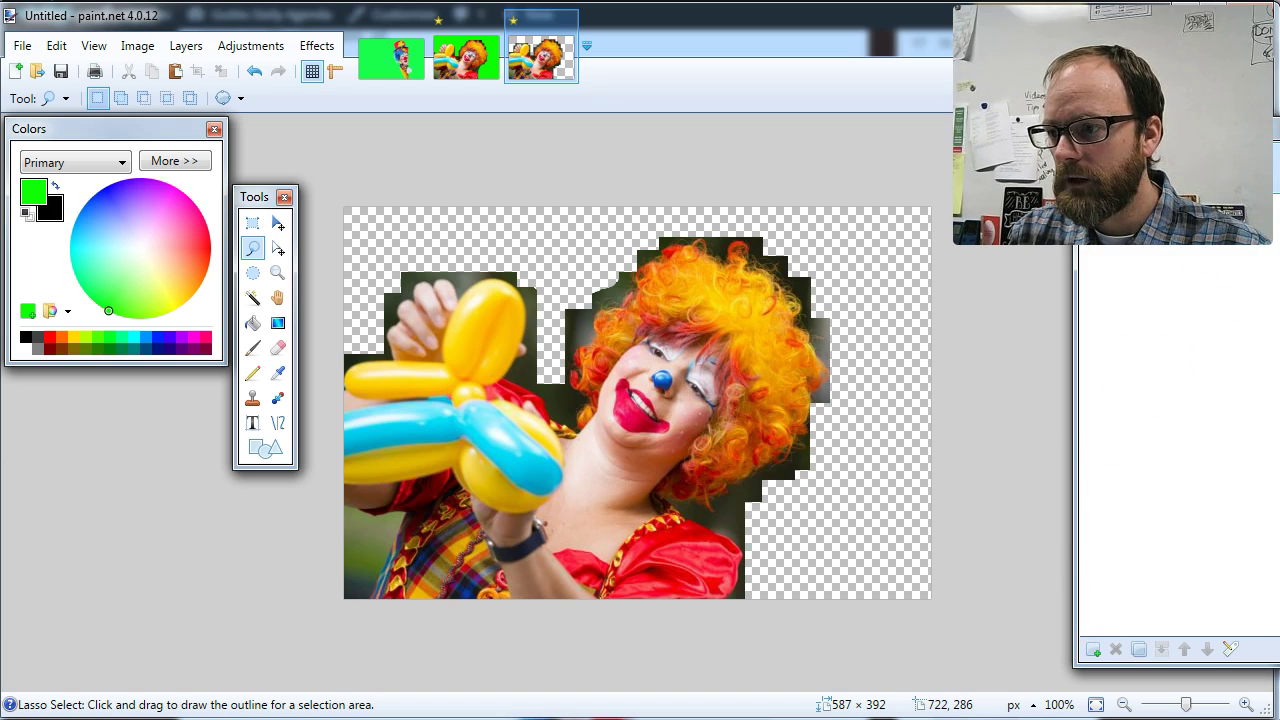
drag(1270, 232, 1200, 271)
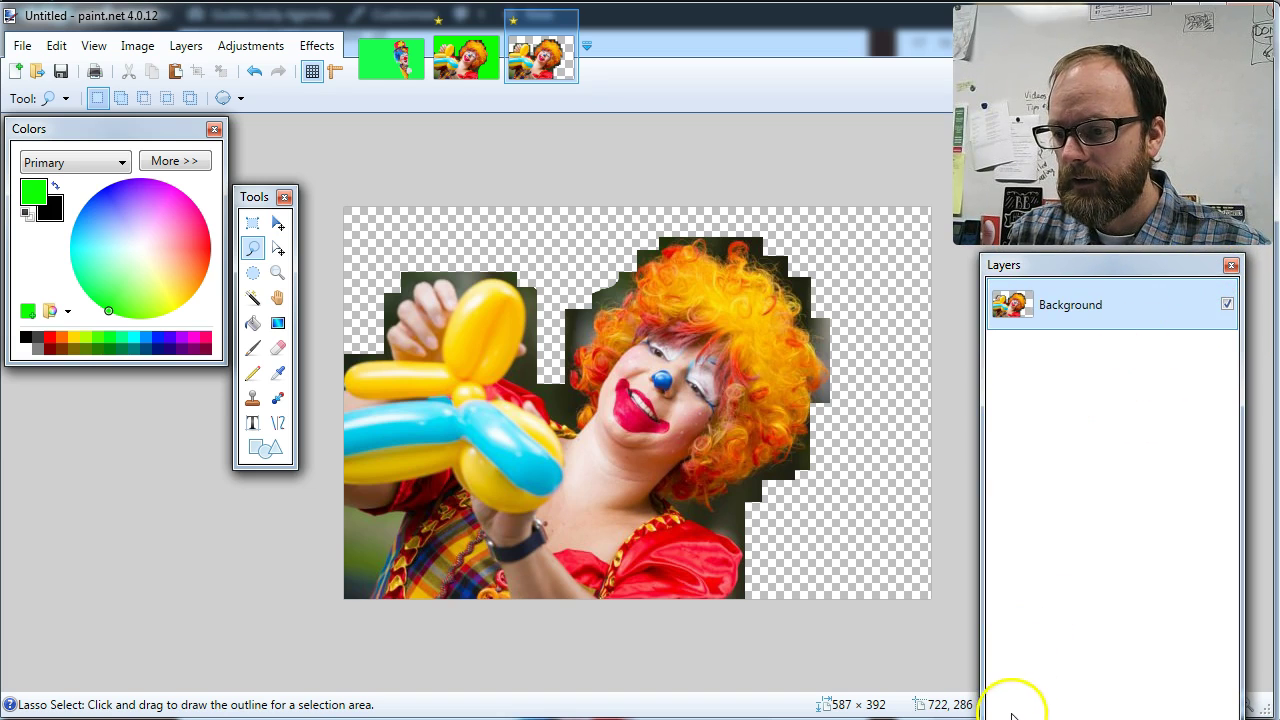
drag(1171, 718, 1171, 686)
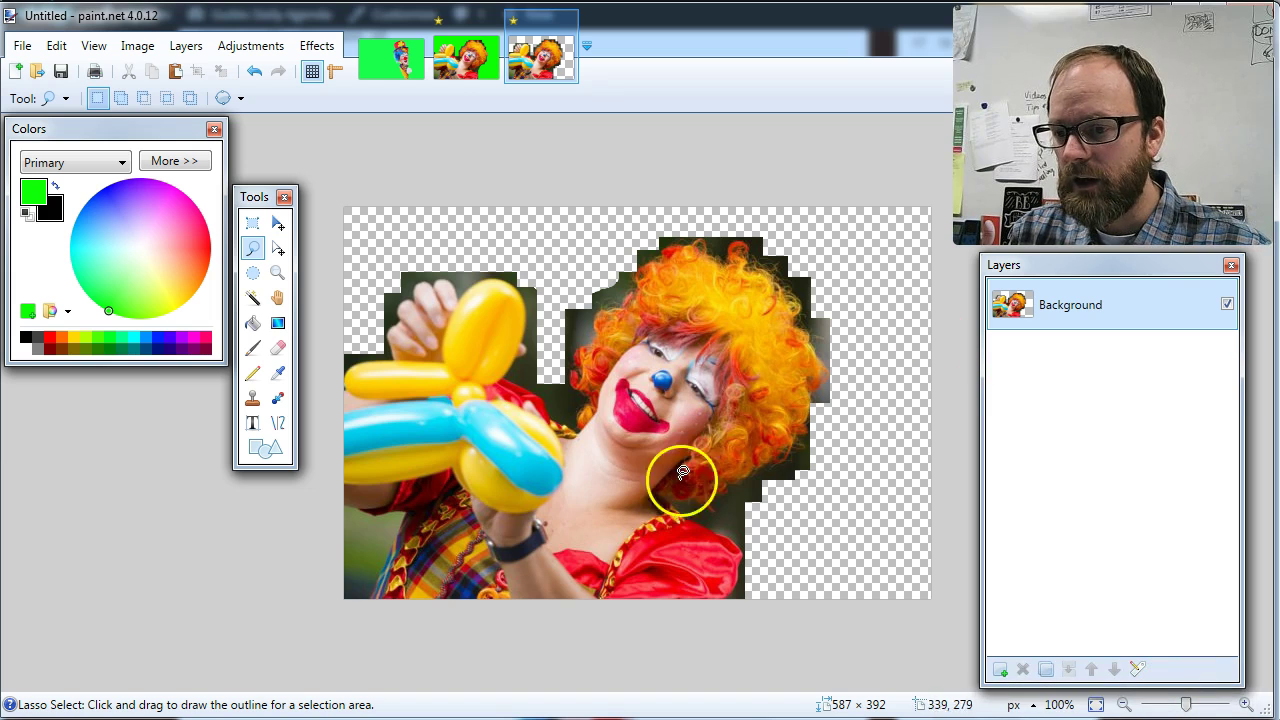
click(1000, 669)
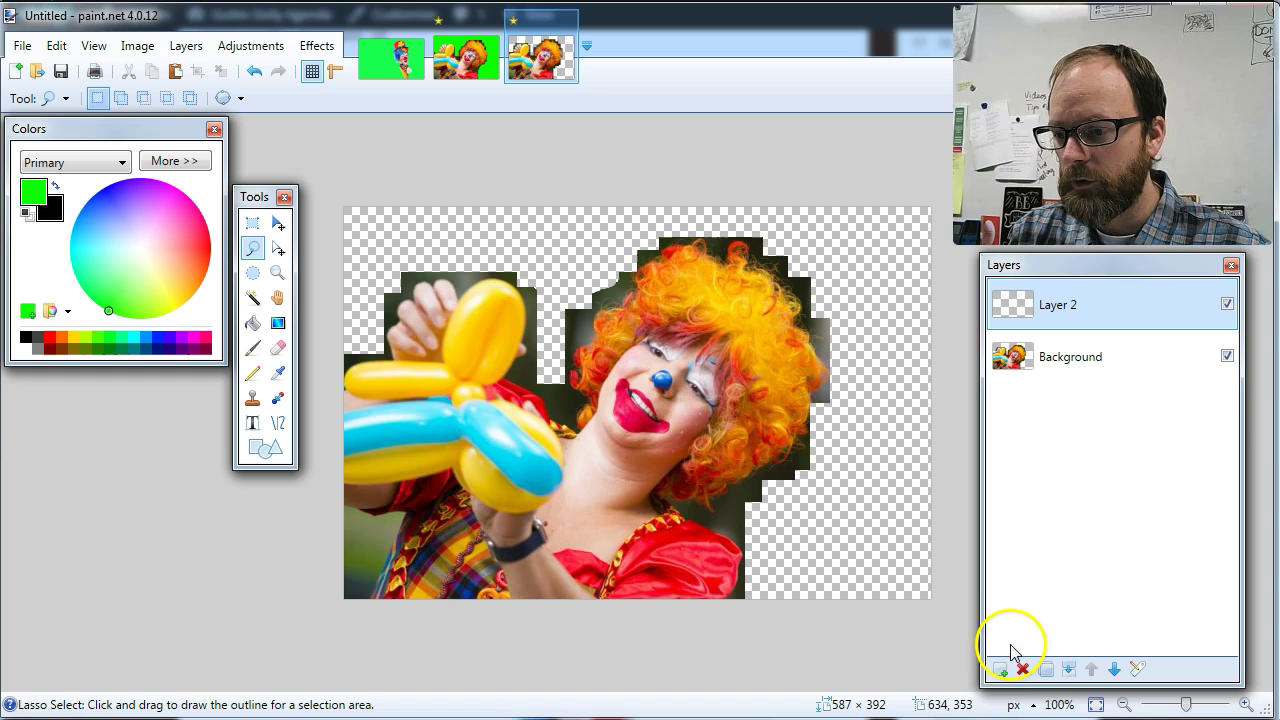
drag(1131, 320, 1134, 351)
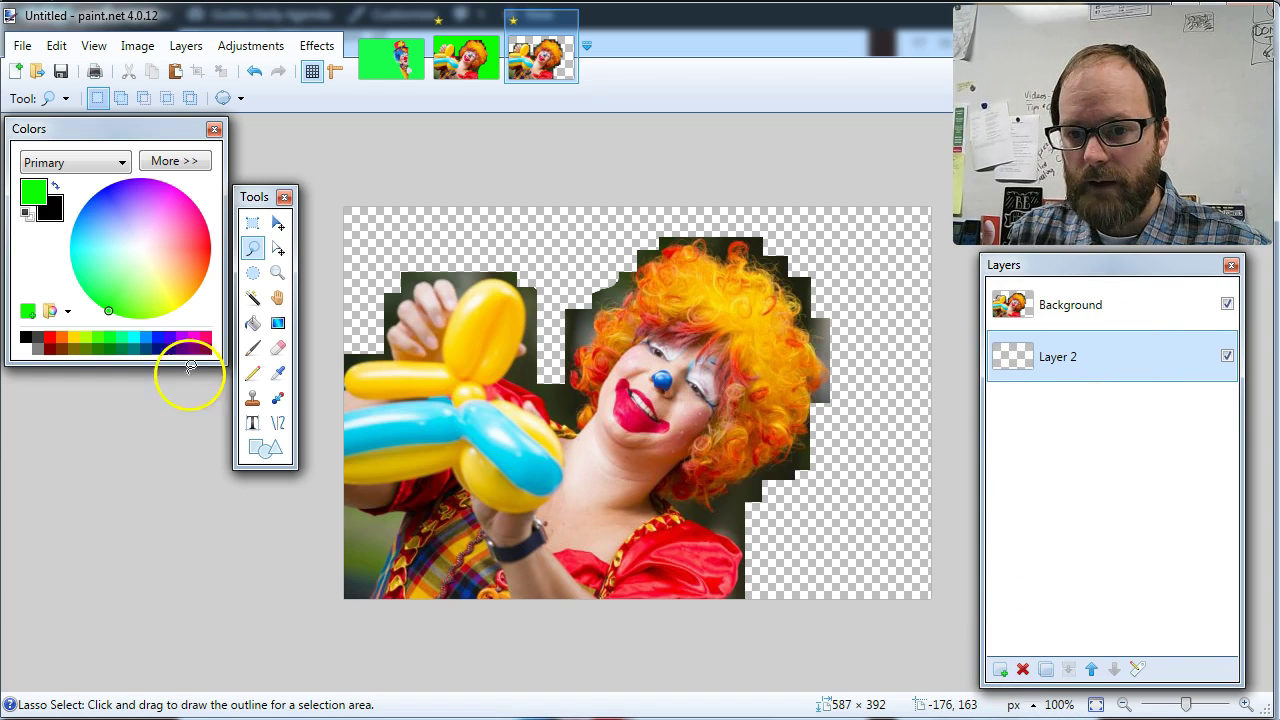
Step: Fill Layer 2 with solid green using the Paint Bucket
click(252, 322)
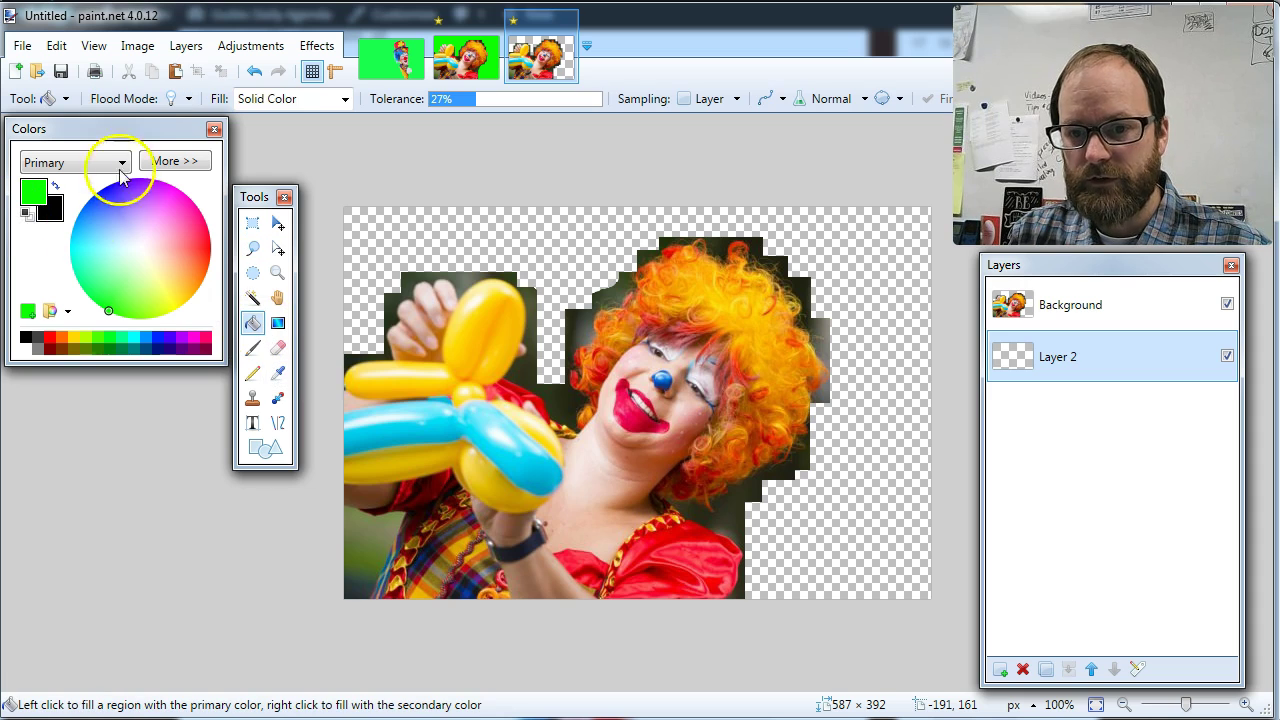
drag(128, 135, 199, 208)
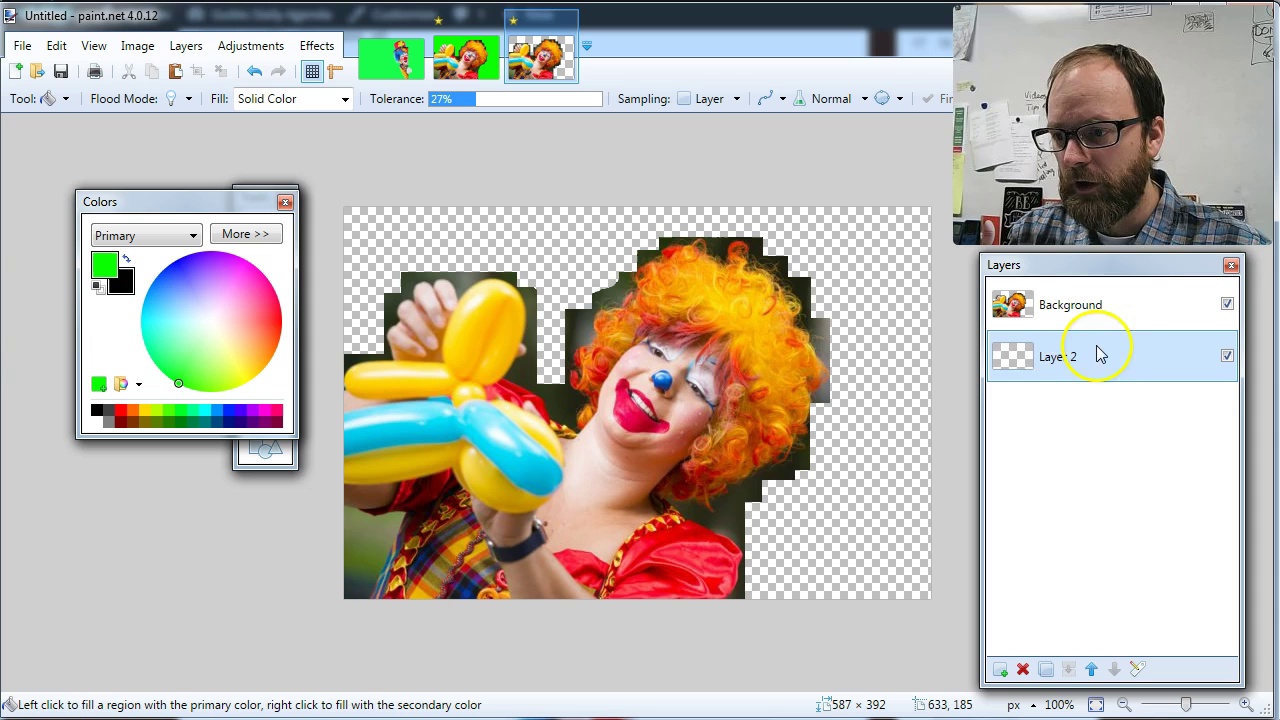
click(875, 285)
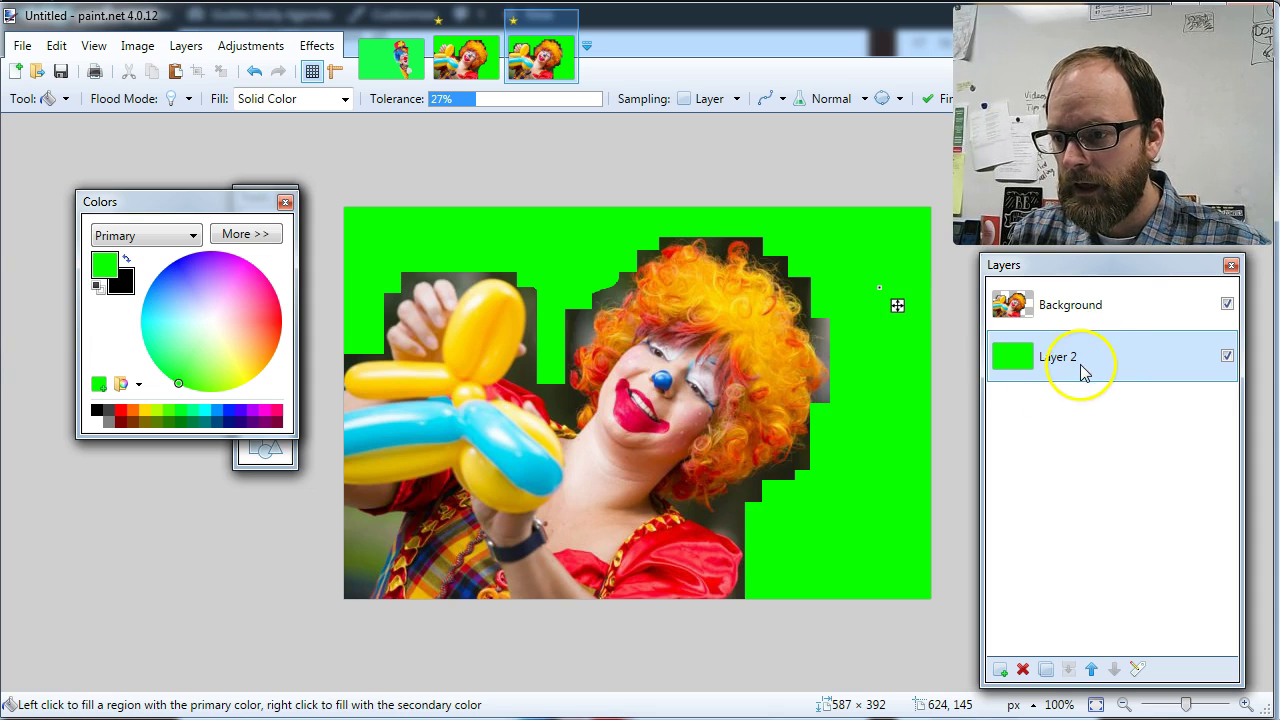
Step: Rename the bottom layer 'green' and the photo layer 'clown'
double_click(1076, 368)
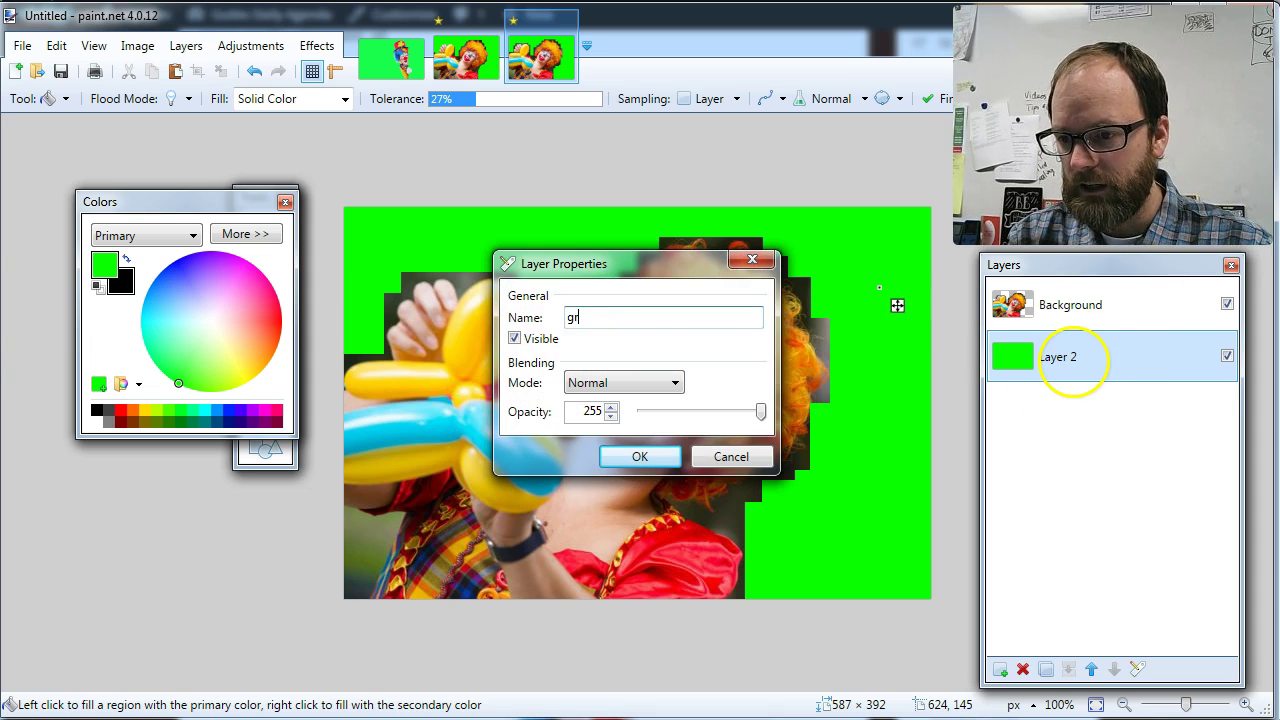
key(Return)
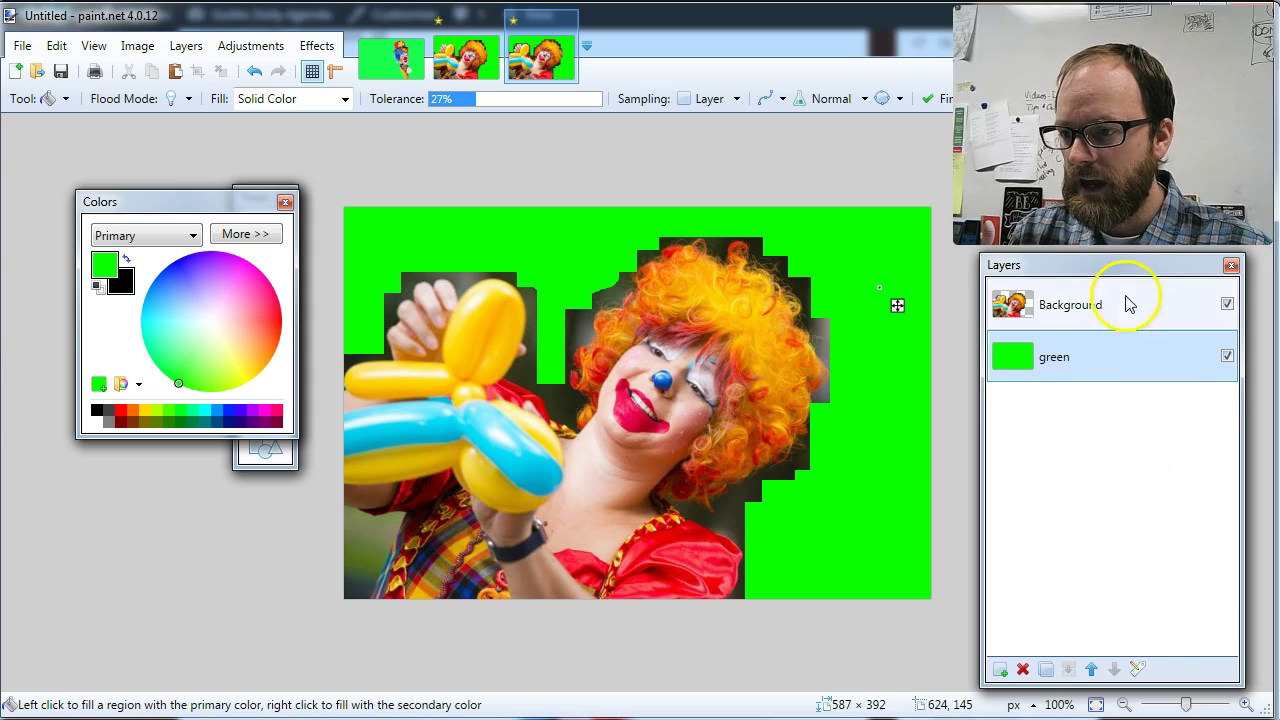
drag(1141, 266, 1125, 270)
double_click(1088, 312)
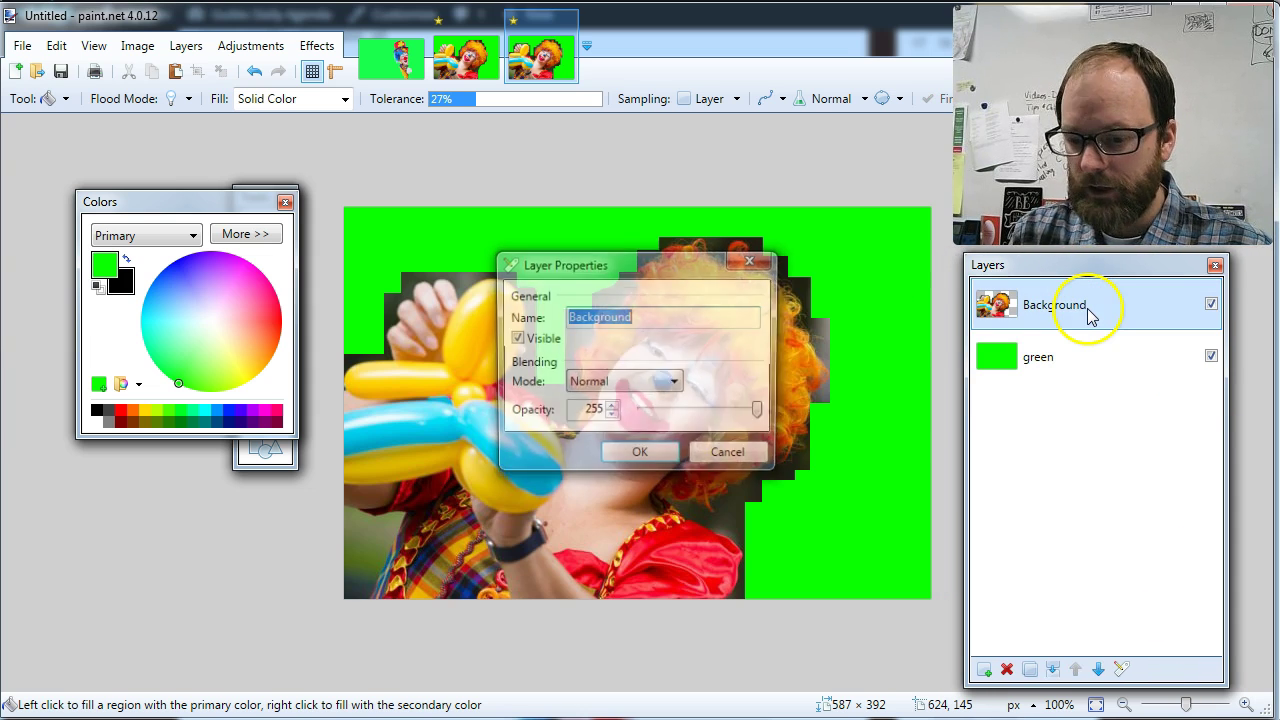
text(clown)
key(Return)
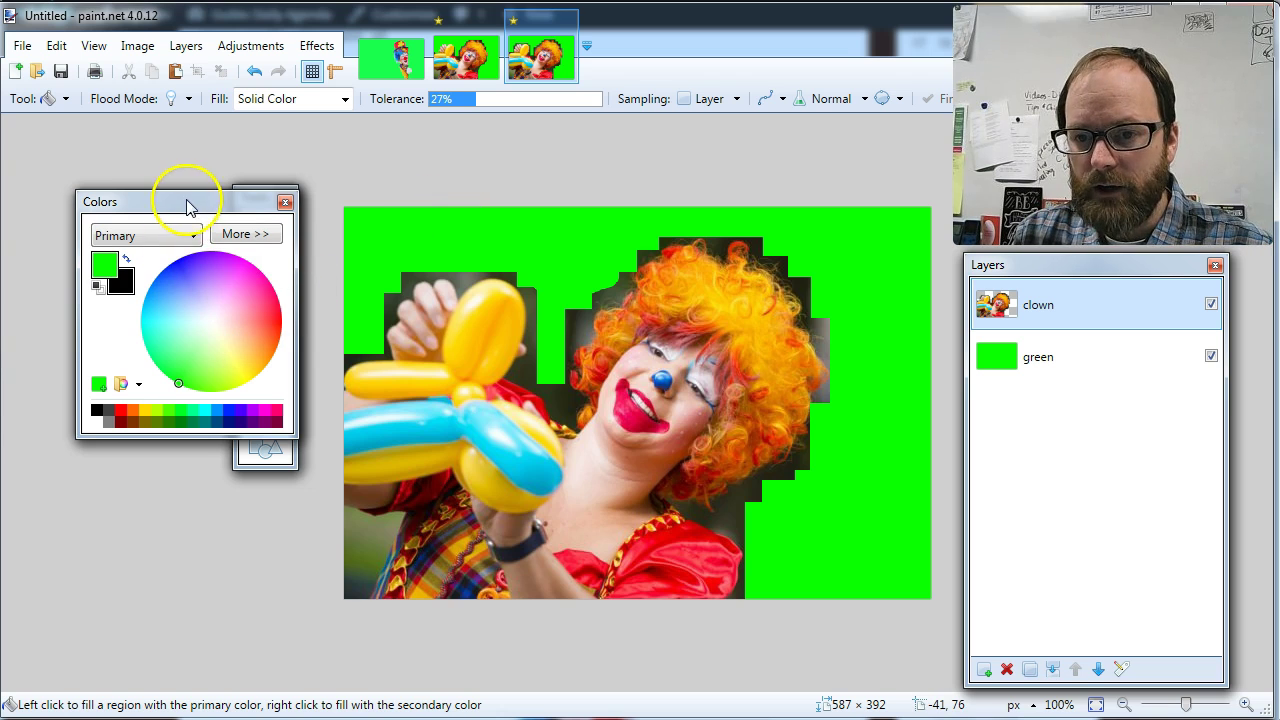
Step: Switch to the Eraser and set its brush width to 35
drag(171, 200, 86, 186)
click(277, 347)
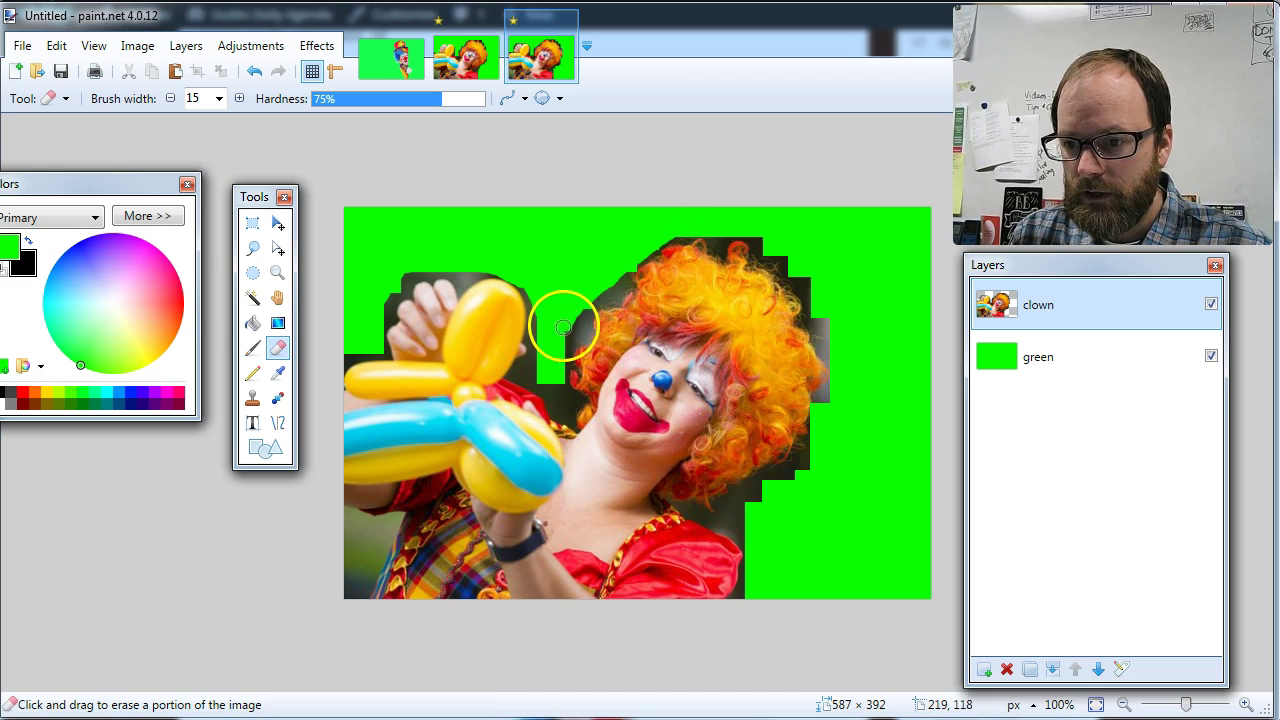
key(ctrl+z)
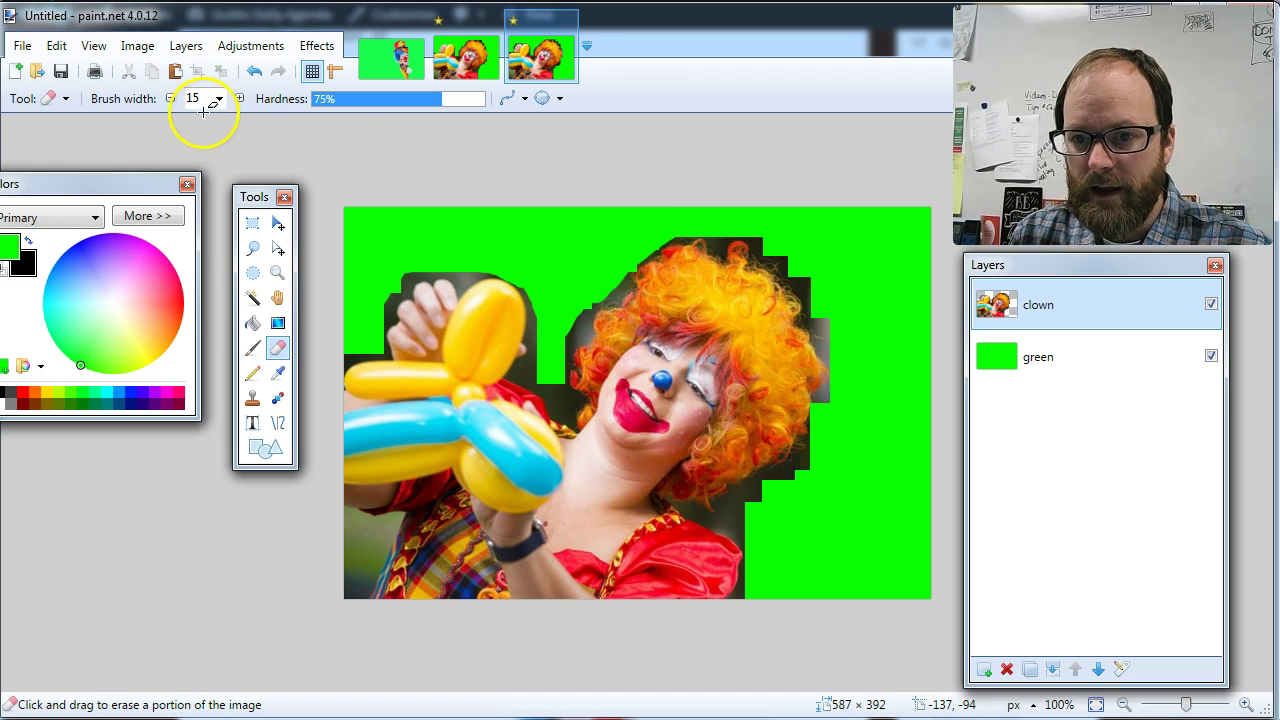
click(219, 98)
click(207, 168)
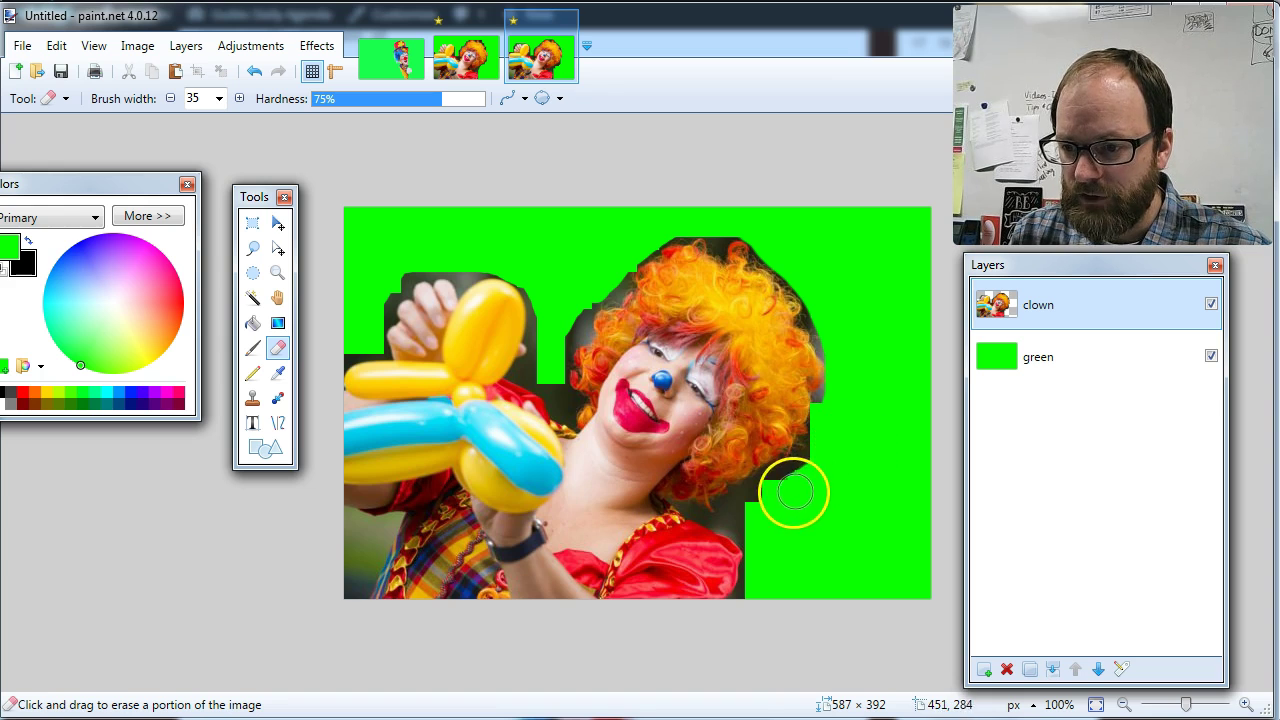
Step: Erase the dark halo along the hair's right edge, beside the balloon and near the shoulder
mouse_move(757, 510)
mouse_down()
mouse_move(802, 475)
mouse_move(823, 283)
mouse_up()
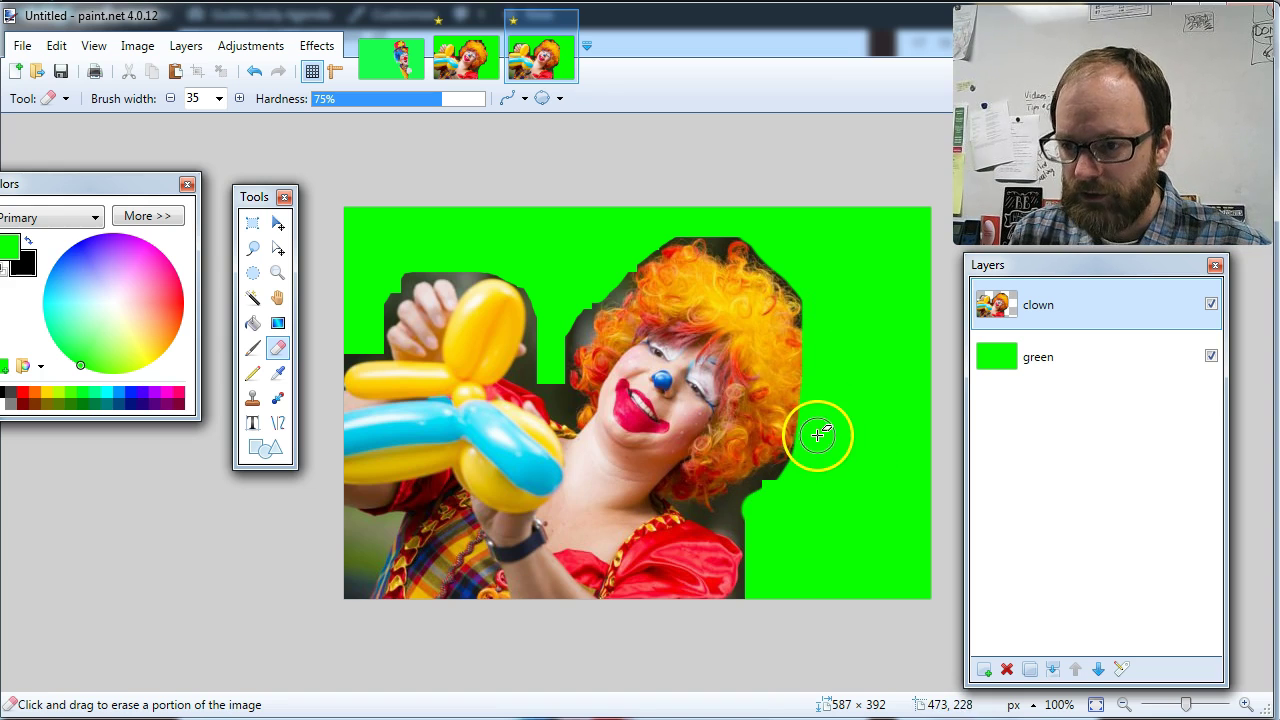
key(ctrl+z)
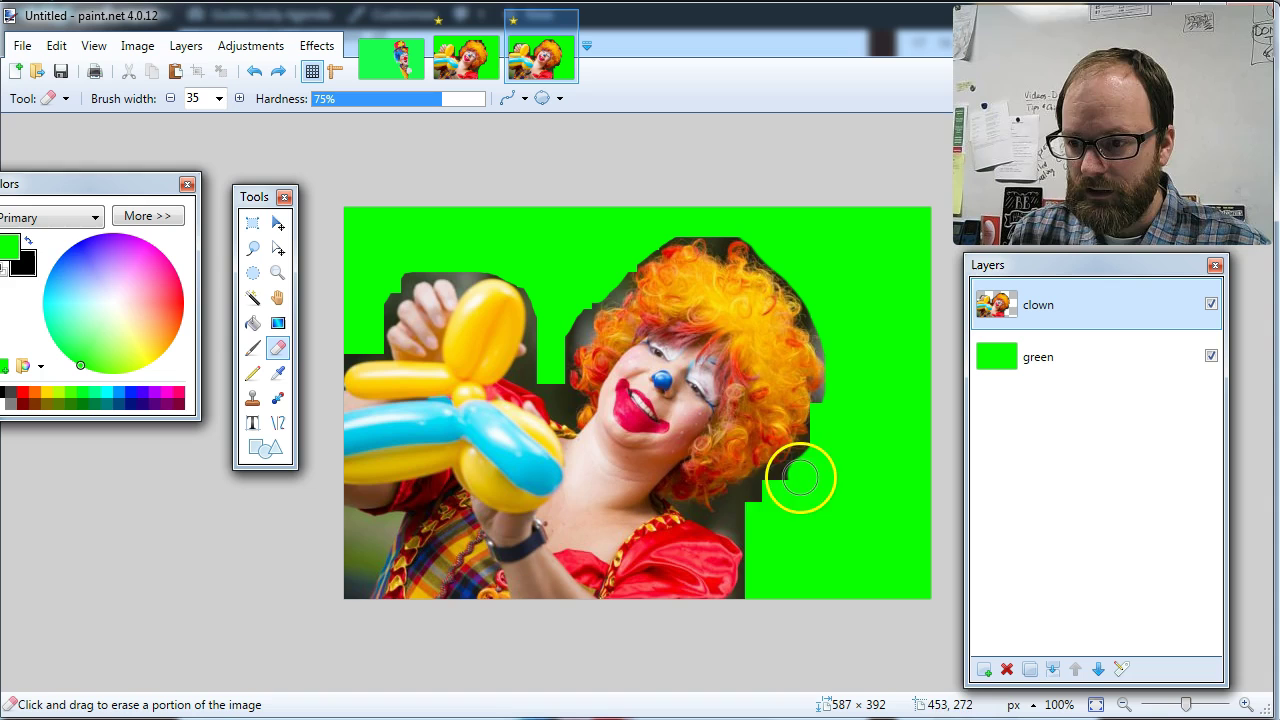
mouse_move(745, 515)
mouse_down()
mouse_move(746, 531)
mouse_move(823, 430)
mouse_up()
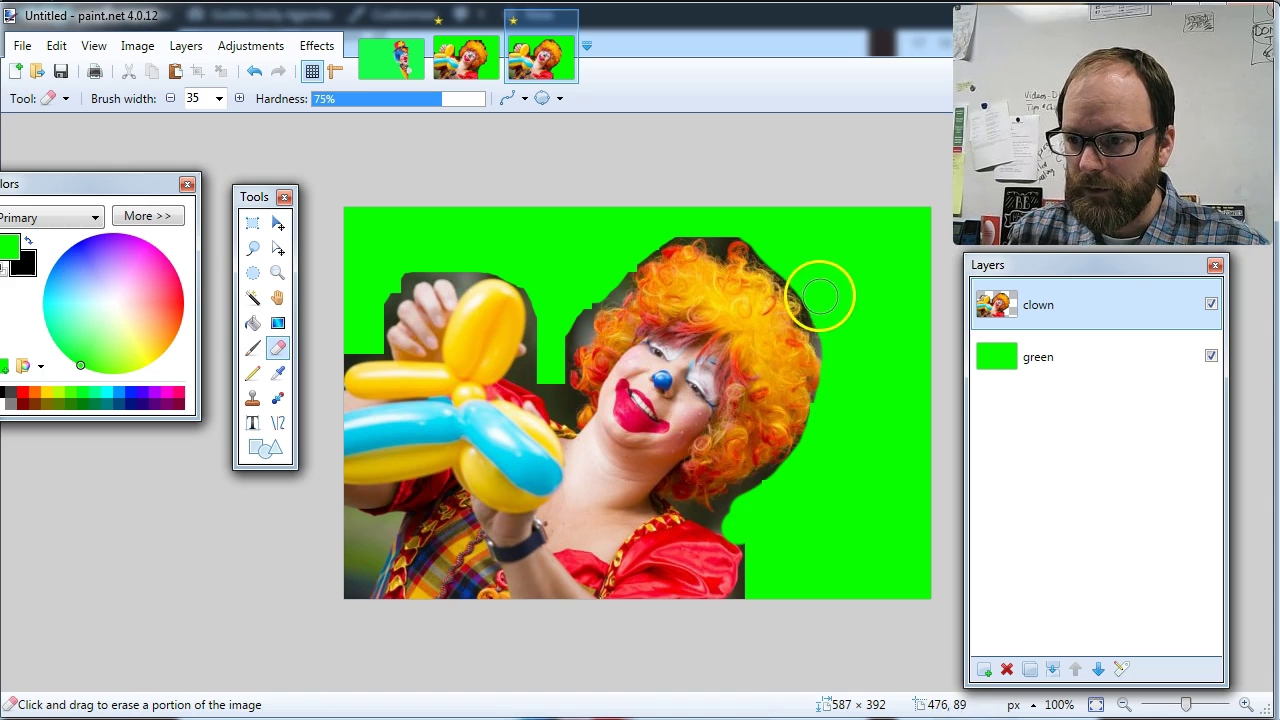
mouse_move(610, 260)
mouse_down()
mouse_move(540, 374)
mouse_move(547, 275)
mouse_up()
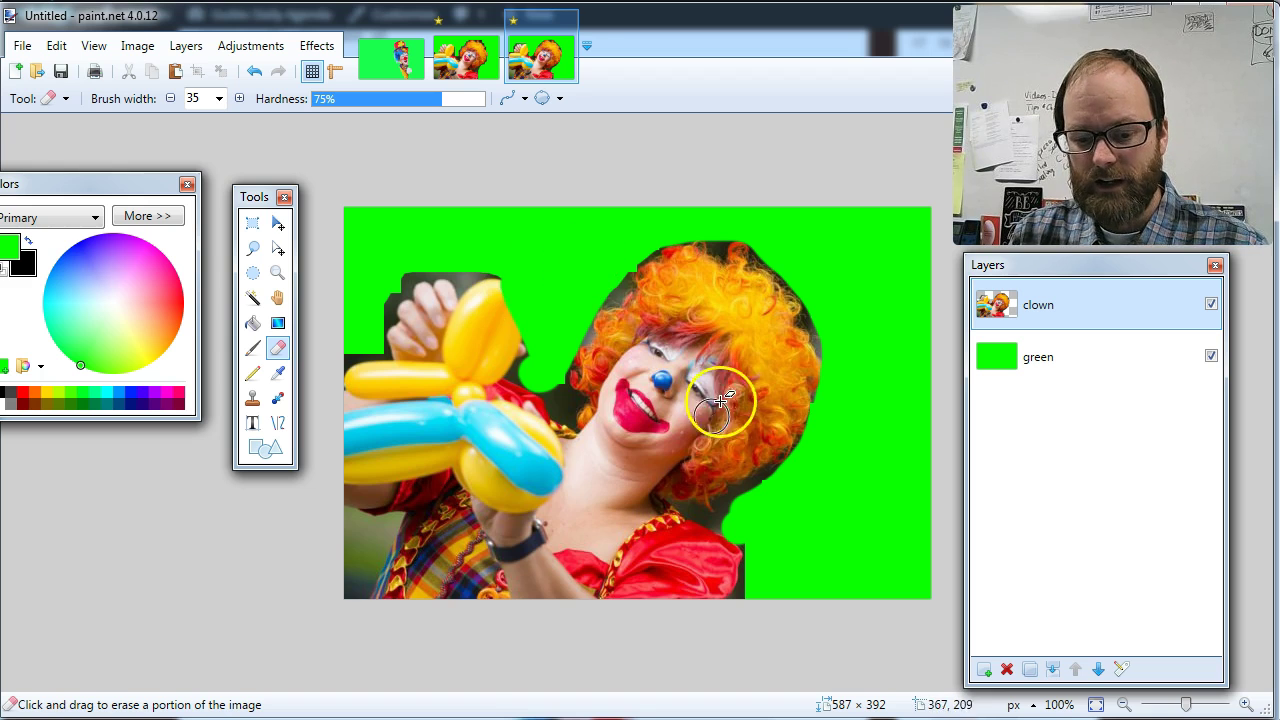
key(ctrl+z)
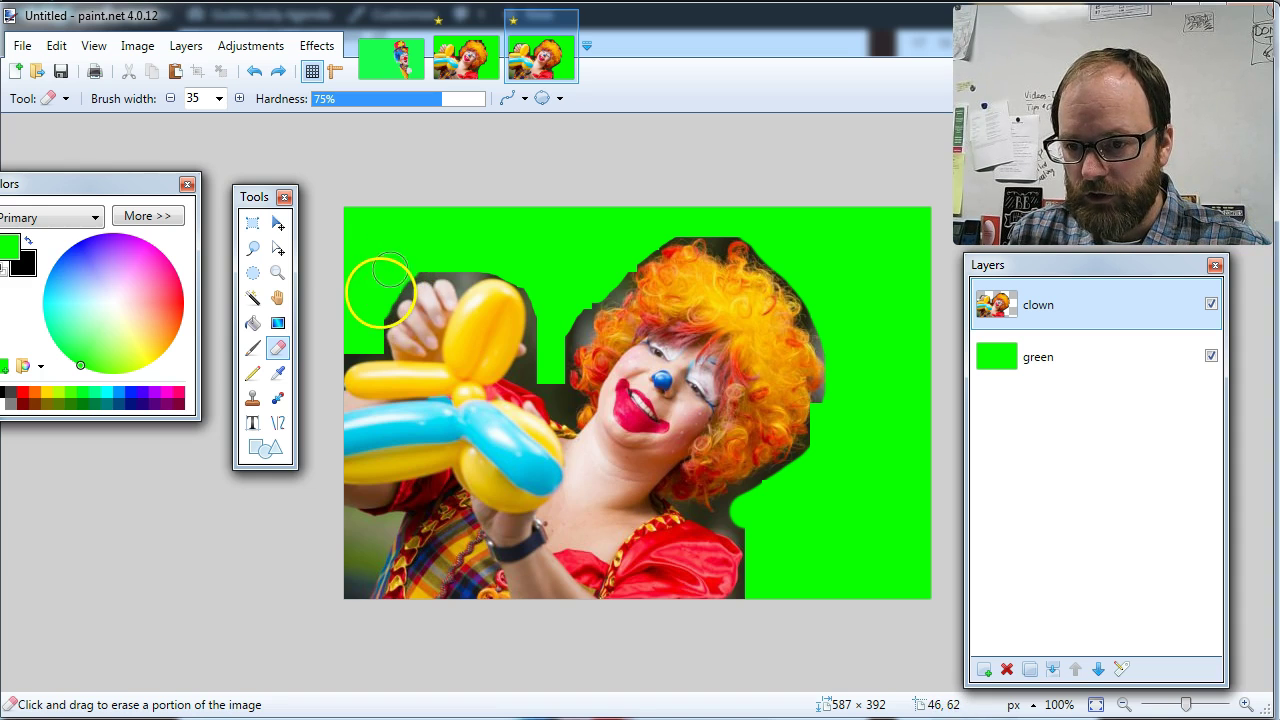
drag(547, 343, 572, 300)
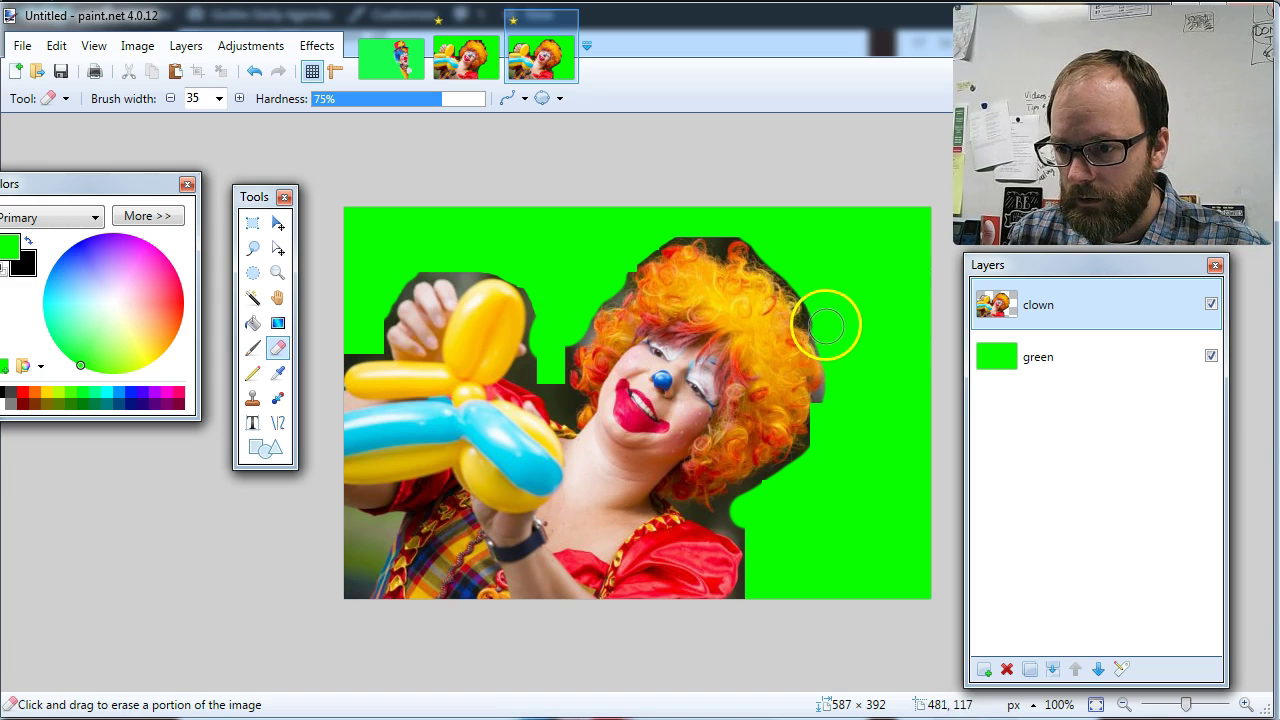
drag(741, 515, 760, 527)
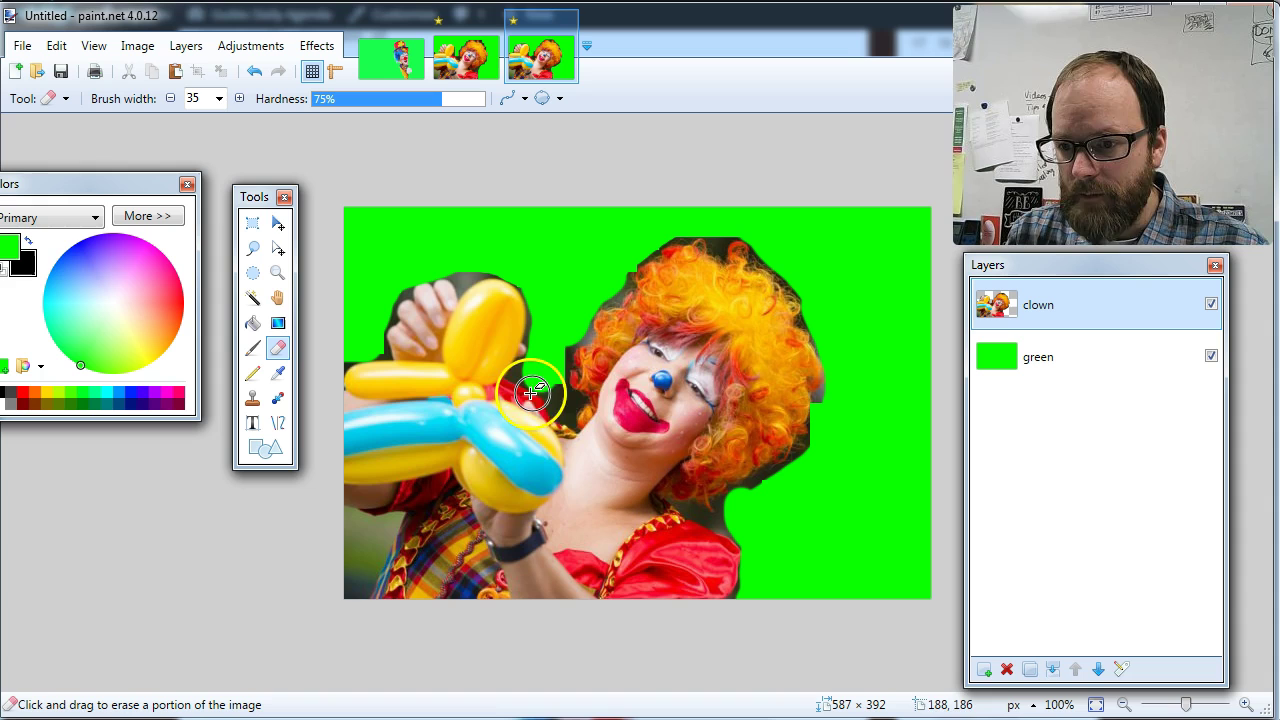
Step: Set the brush width back to 15 and zoom into the image's top-left area
click(219, 98)
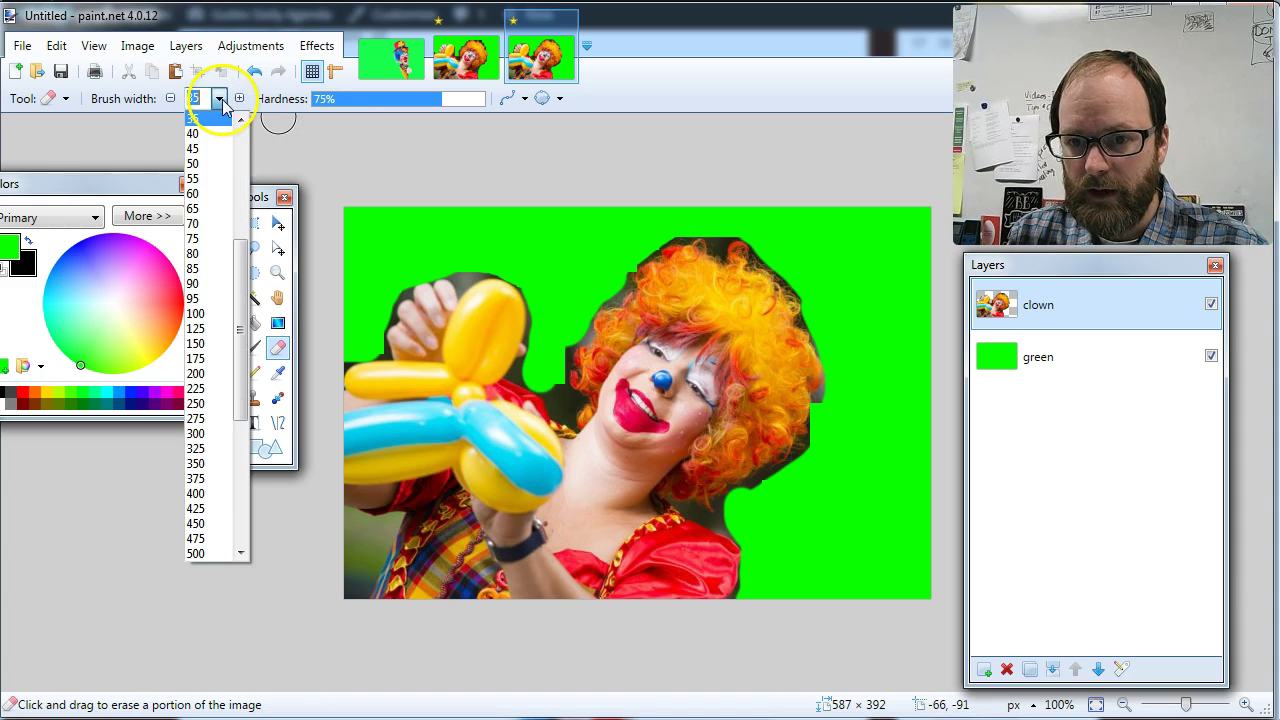
scroll(215, 180, up, 9)
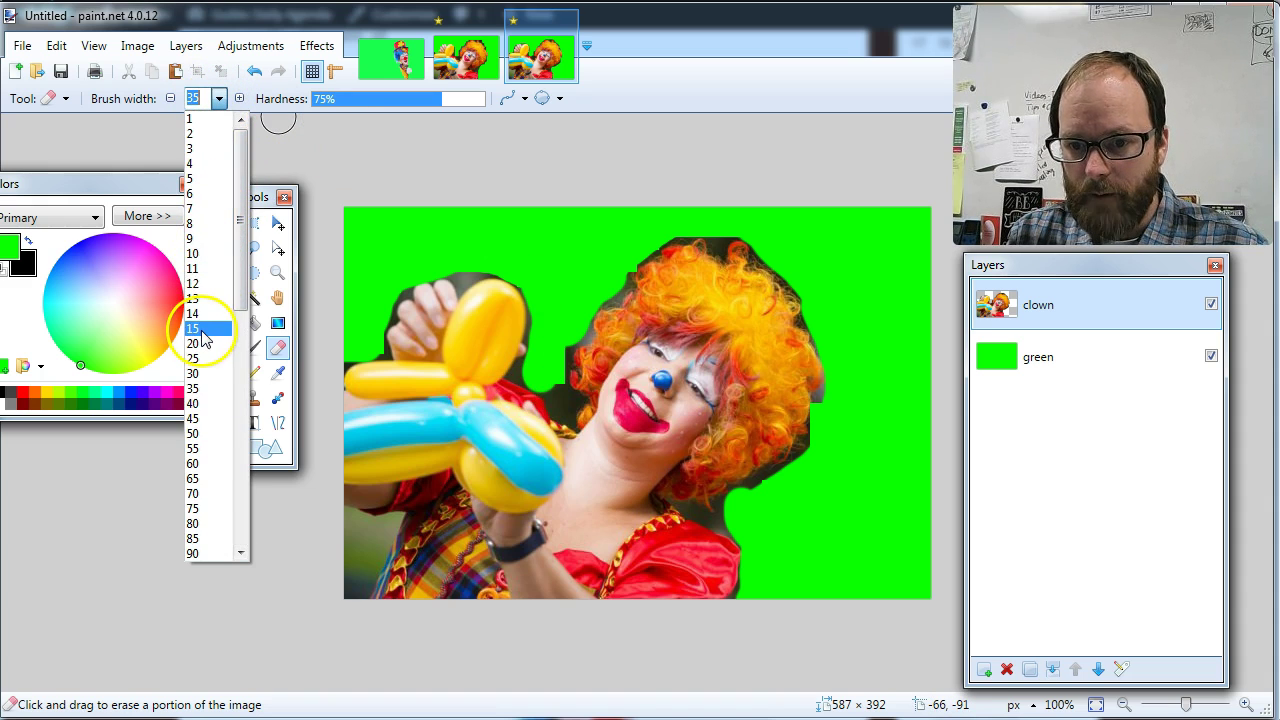
click(205, 329)
click(277, 272)
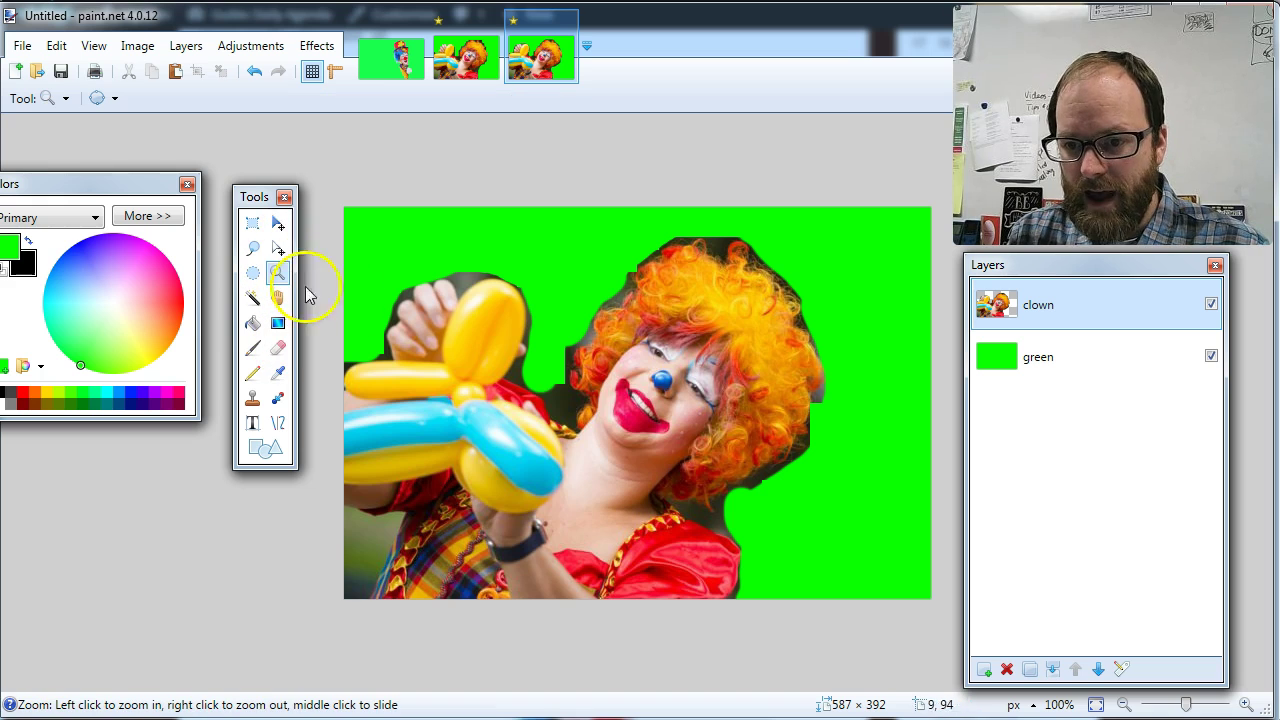
drag(348, 246, 553, 401)
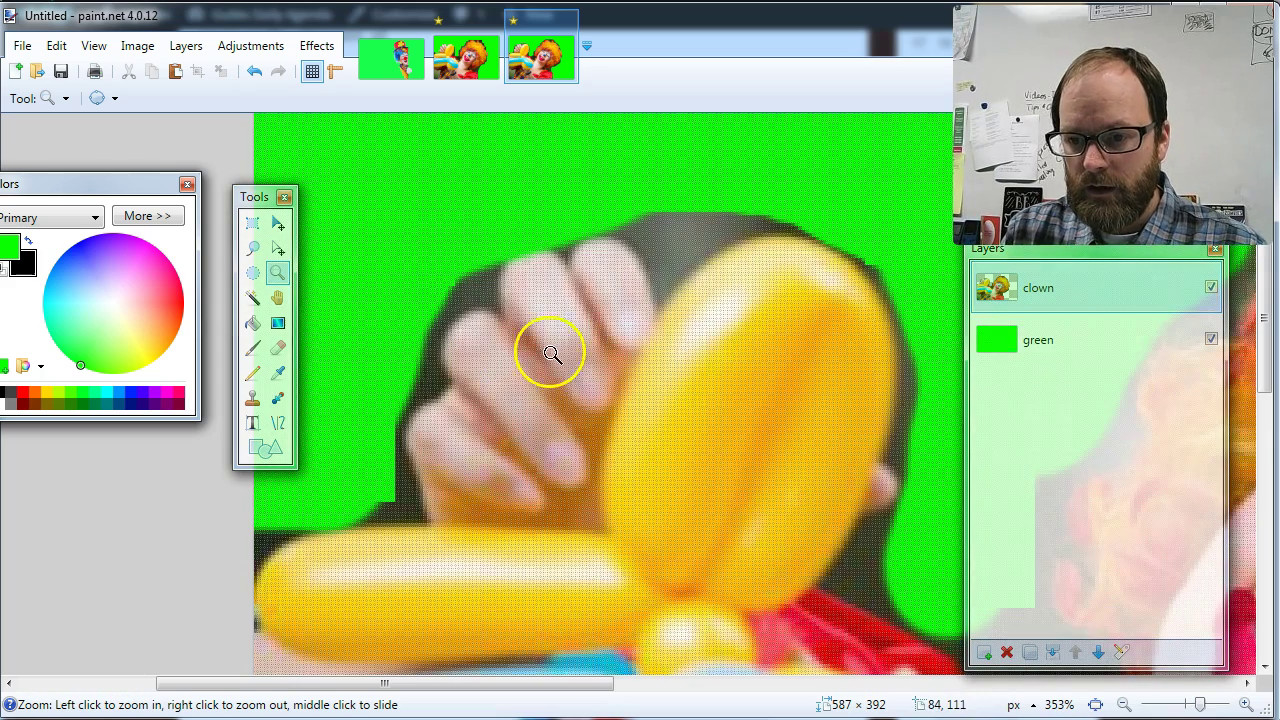
Step: Erase the dark notch beside the clown's hand and the dark edge above the balloon
click(278, 347)
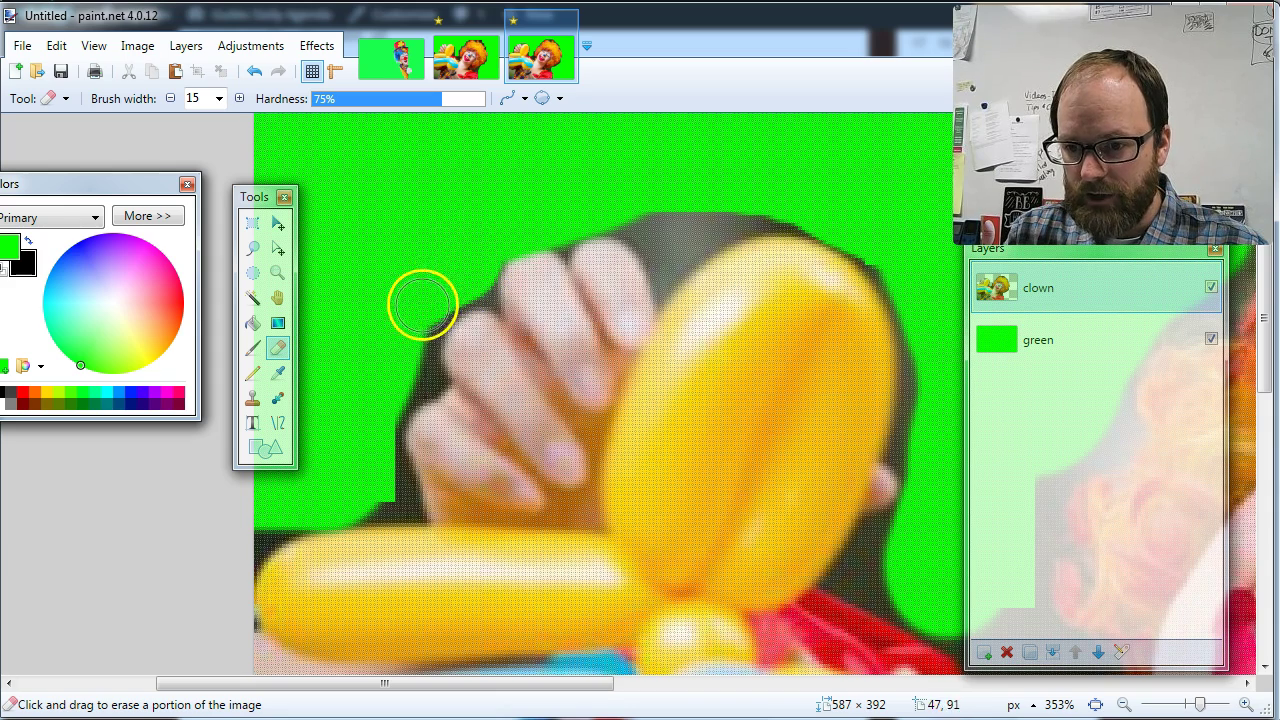
mouse_move(376, 415)
mouse_down()
mouse_move(371, 455)
mouse_move(387, 485)
mouse_move(352, 495)
mouse_move(389, 394)
mouse_move(415, 378)
mouse_move(424, 308)
mouse_move(552, 199)
mouse_move(793, 207)
mouse_move(669, 226)
mouse_move(601, 198)
mouse_move(712, 221)
mouse_move(722, 207)
mouse_move(806, 209)
mouse_move(739, 201)
mouse_move(737, 214)
mouse_move(844, 211)
mouse_move(882, 252)
mouse_move(838, 220)
mouse_up()
mouse_move(706, 223)
mouse_down()
mouse_move(666, 234)
mouse_move(574, 206)
mouse_move(423, 266)
mouse_move(471, 283)
mouse_move(463, 272)
mouse_move(423, 309)
mouse_move(407, 369)
mouse_move(421, 379)
mouse_move(406, 337)
mouse_move(396, 399)
mouse_move(380, 414)
mouse_move(391, 491)
mouse_move(323, 496)
mouse_move(248, 530)
mouse_move(303, 509)
mouse_move(400, 502)
mouse_move(349, 500)
mouse_up()
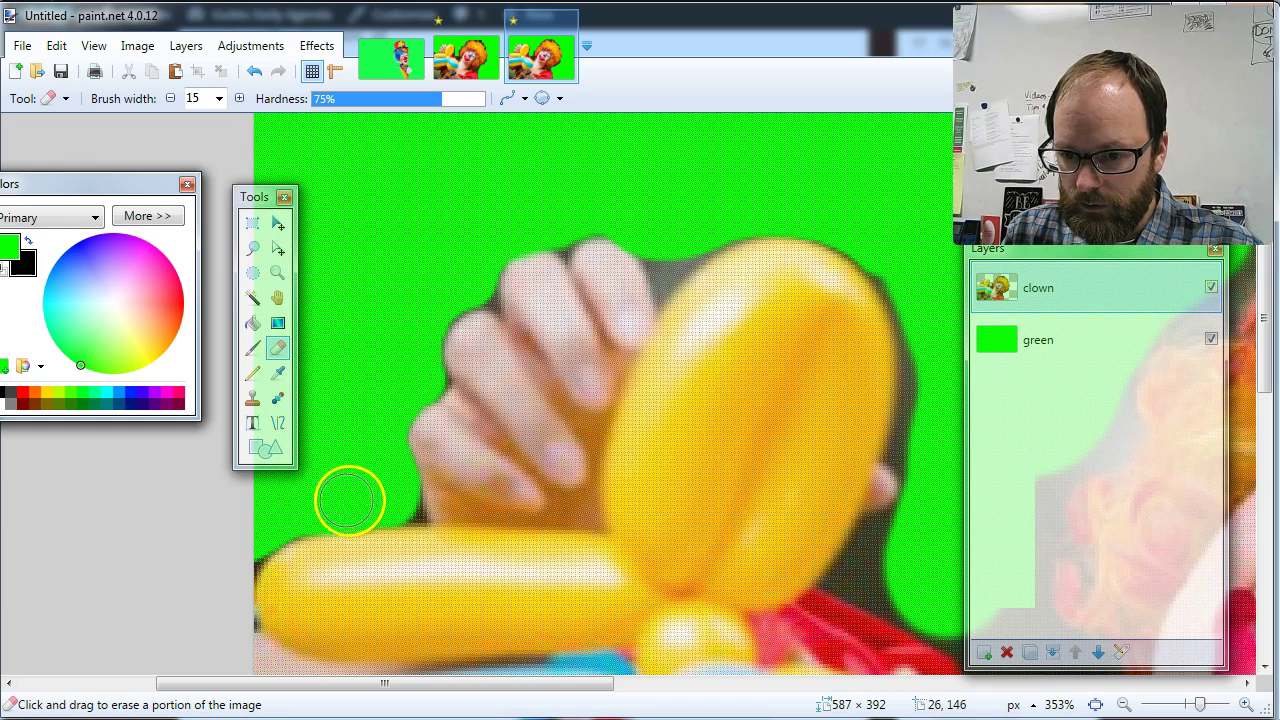
Step: Erase the dark shadow down the yellow balloon's right edge with a 10-pixel eraser
click(218, 98)
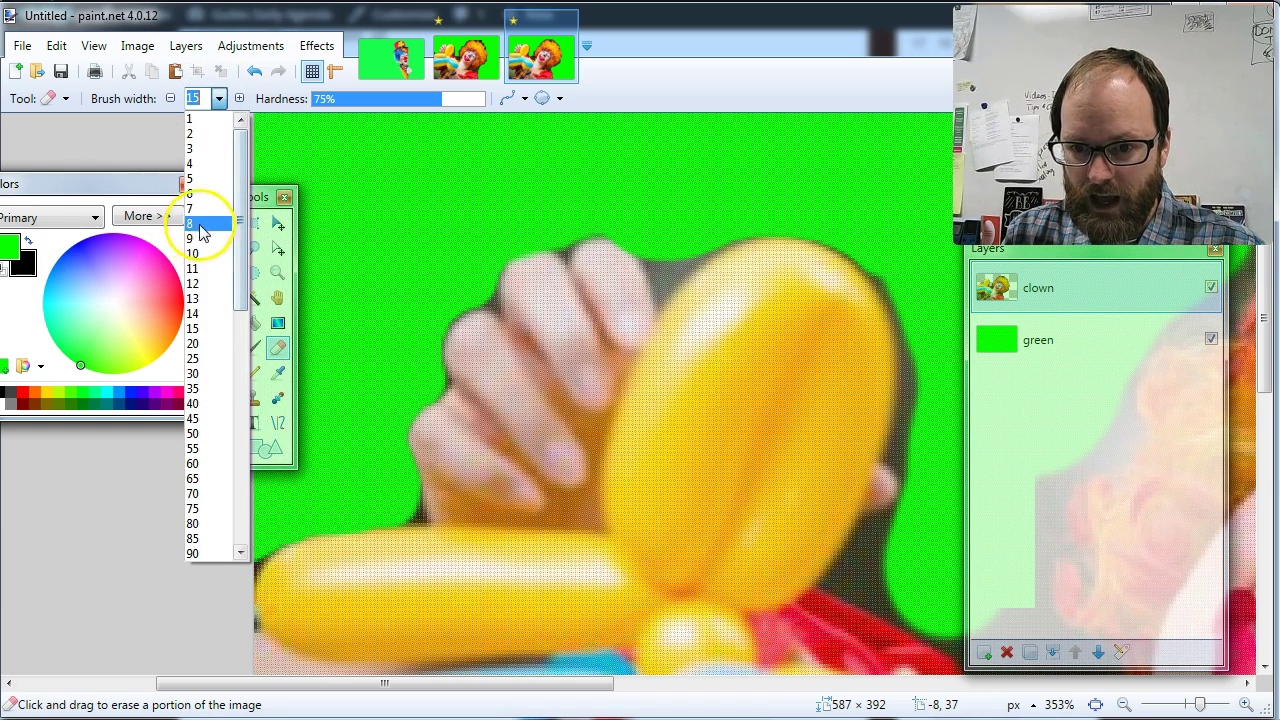
click(205, 254)
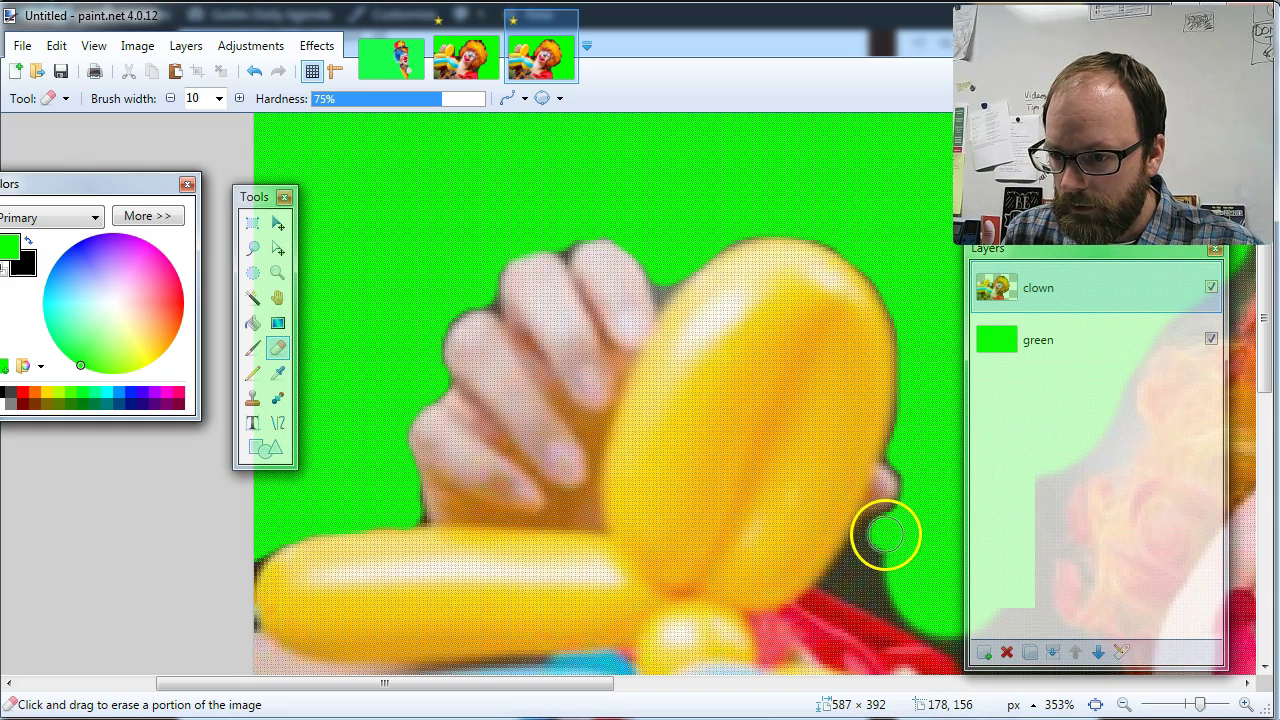
mouse_move(877, 537)
mouse_down()
mouse_move(863, 566)
mouse_move(900, 586)
mouse_move(857, 577)
mouse_move(913, 614)
mouse_up()
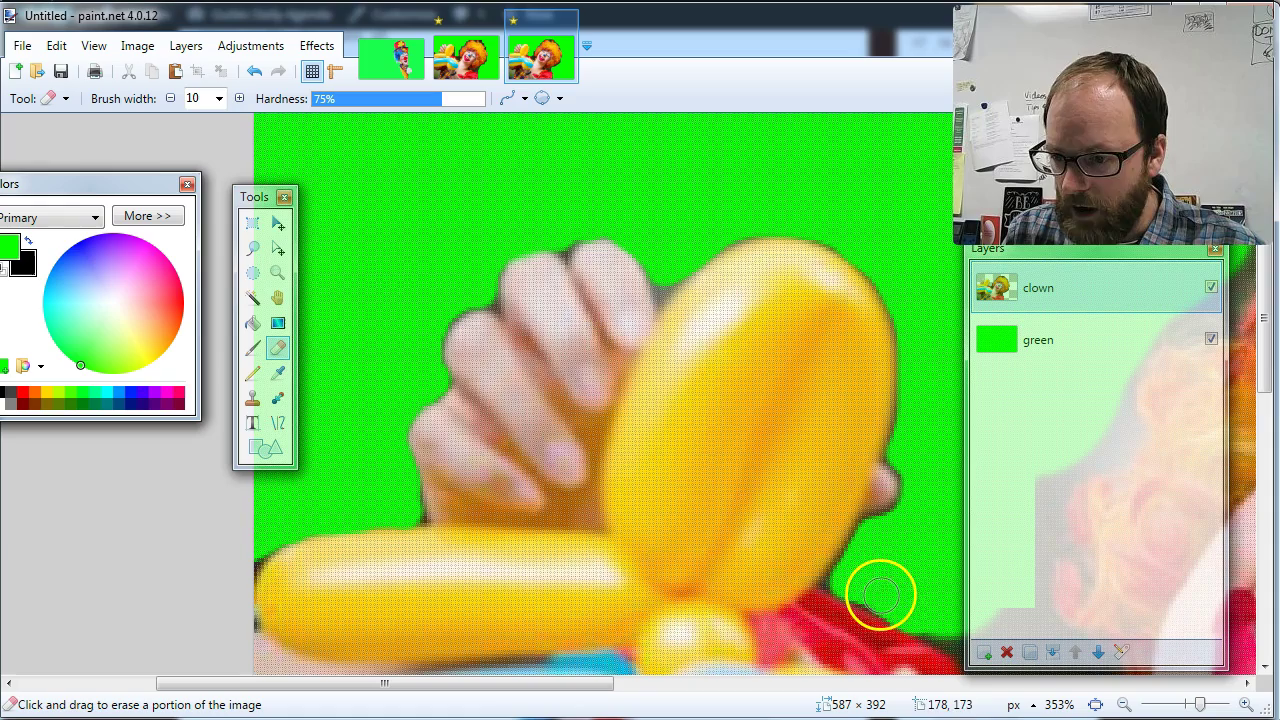
click(277, 272)
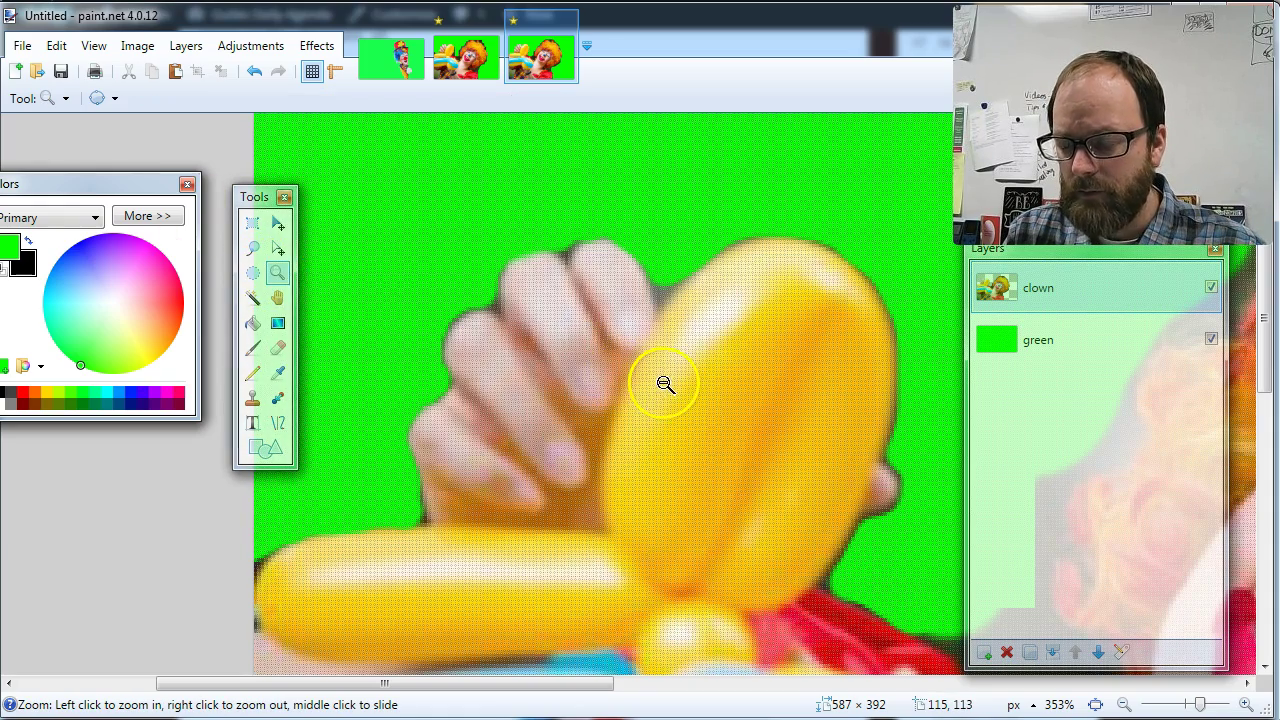
right_click(665, 383)
right_click(664, 382)
right_click(664, 382)
right_click(664, 382)
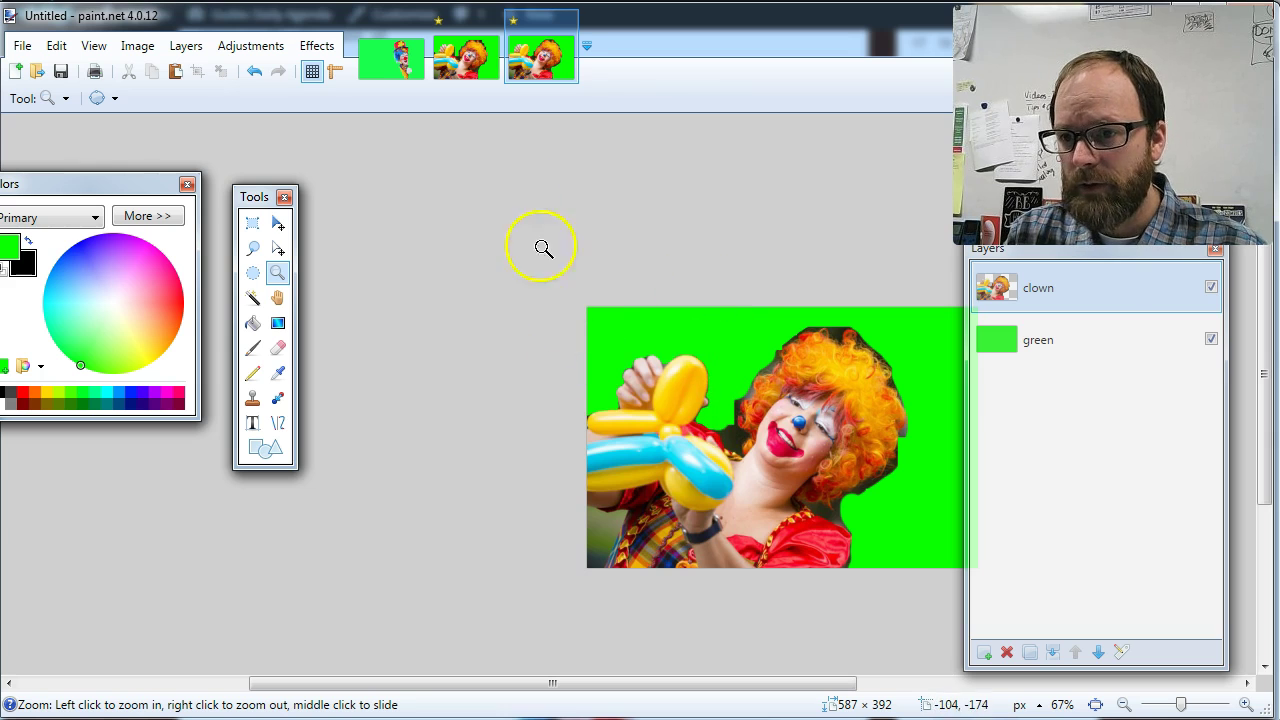
click(482, 72)
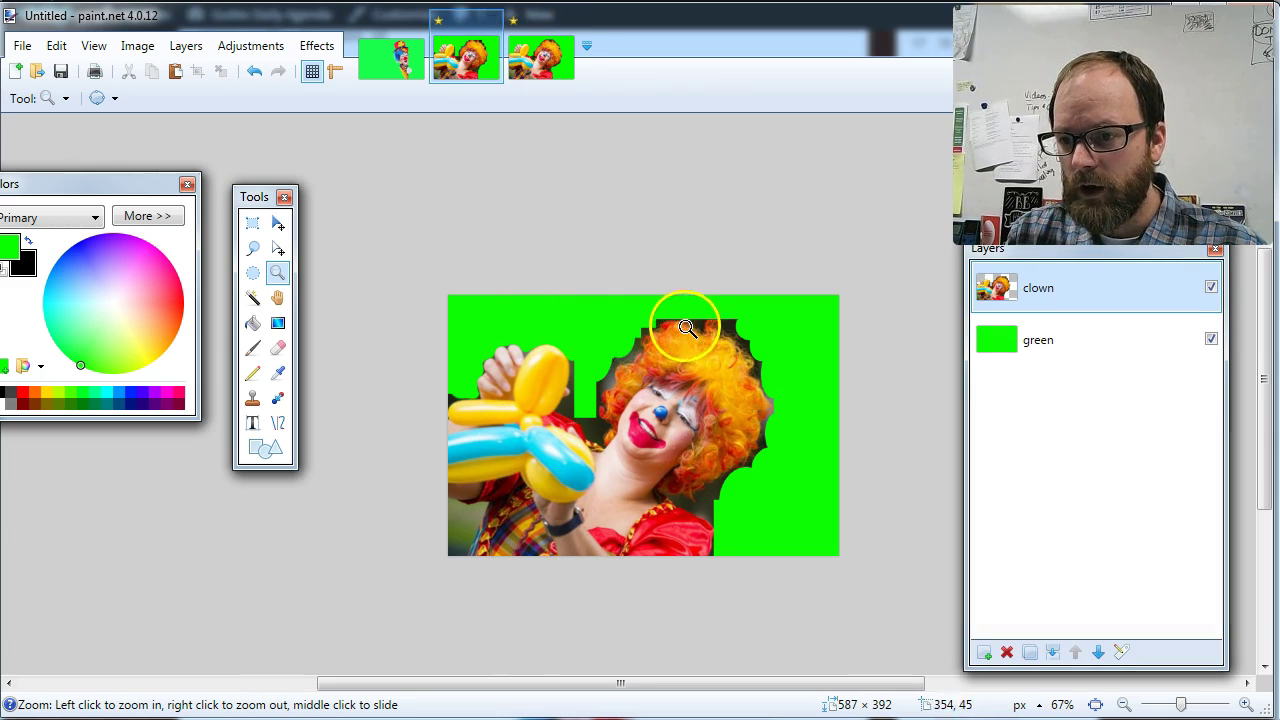
click(543, 60)
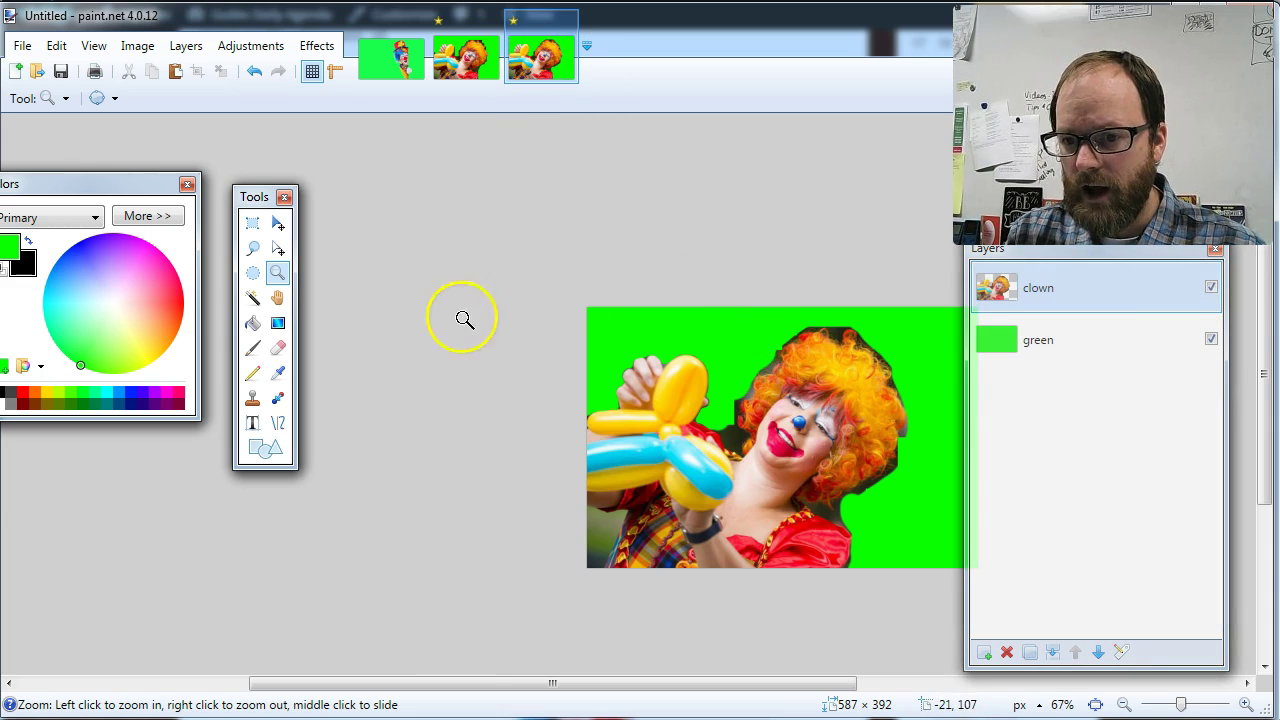
drag(705, 347, 826, 477)
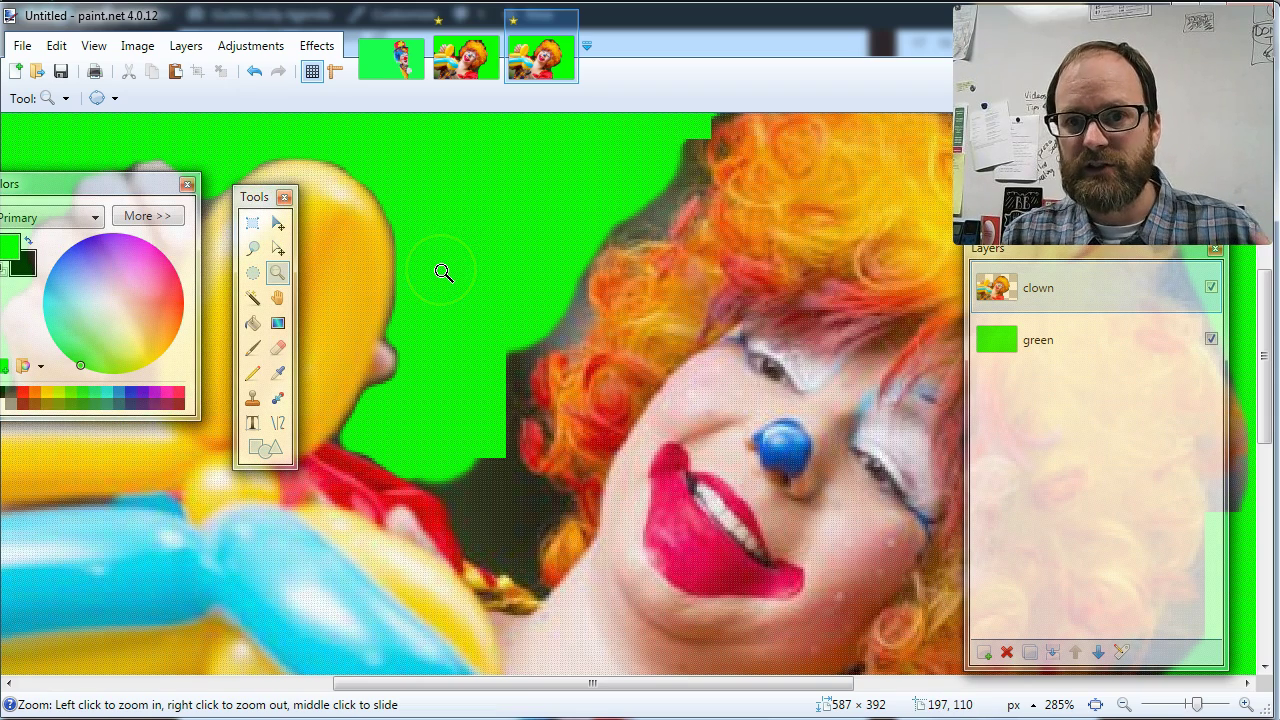
click(137, 496)
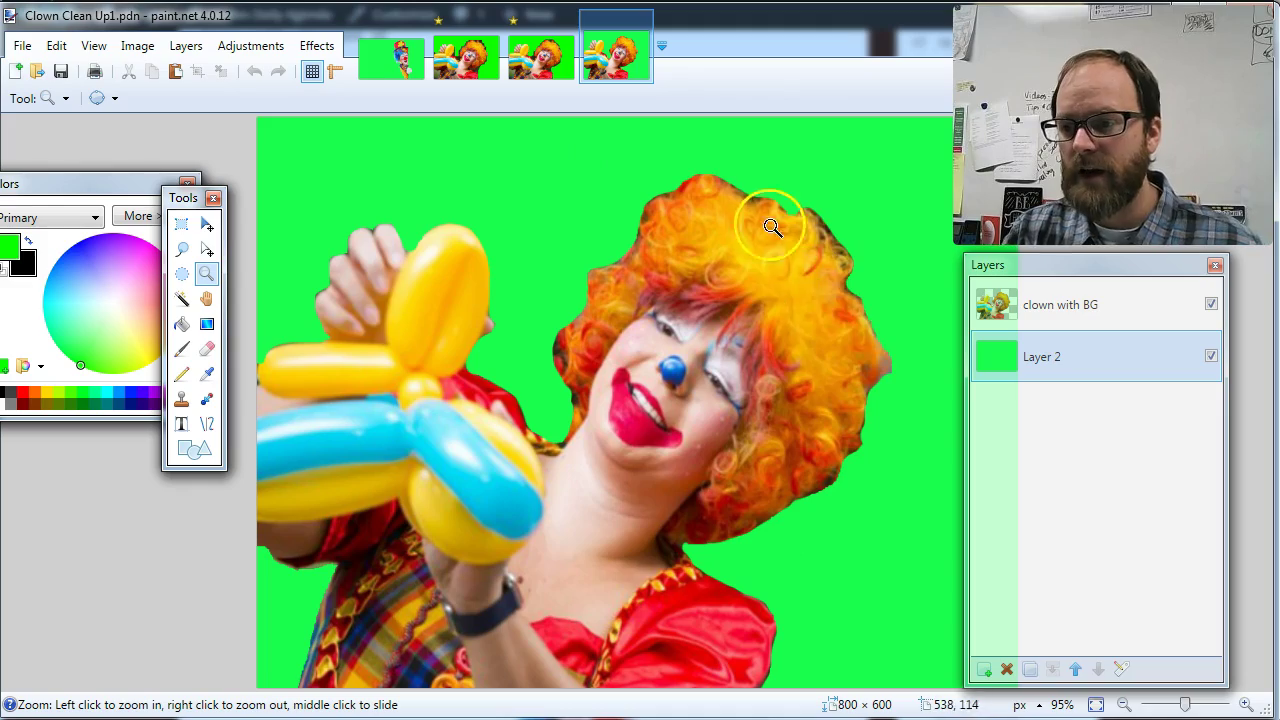
Step: Zoom in closely on the outer edge of the clown's hair
drag(766, 210, 946, 486)
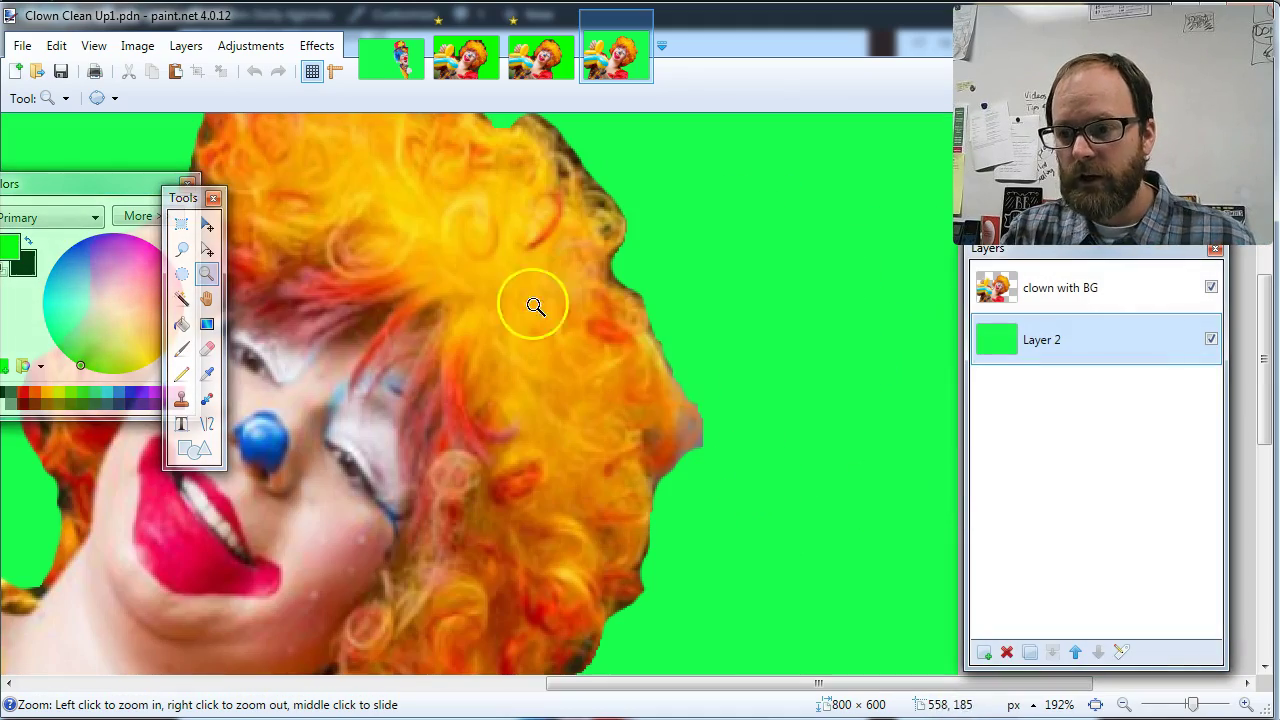
drag(496, 264, 792, 570)
drag(427, 160, 848, 603)
drag(500, 217, 856, 551)
Step: Erase stray background pixels along the hair edge on the clown with BG layer
click(207, 348)
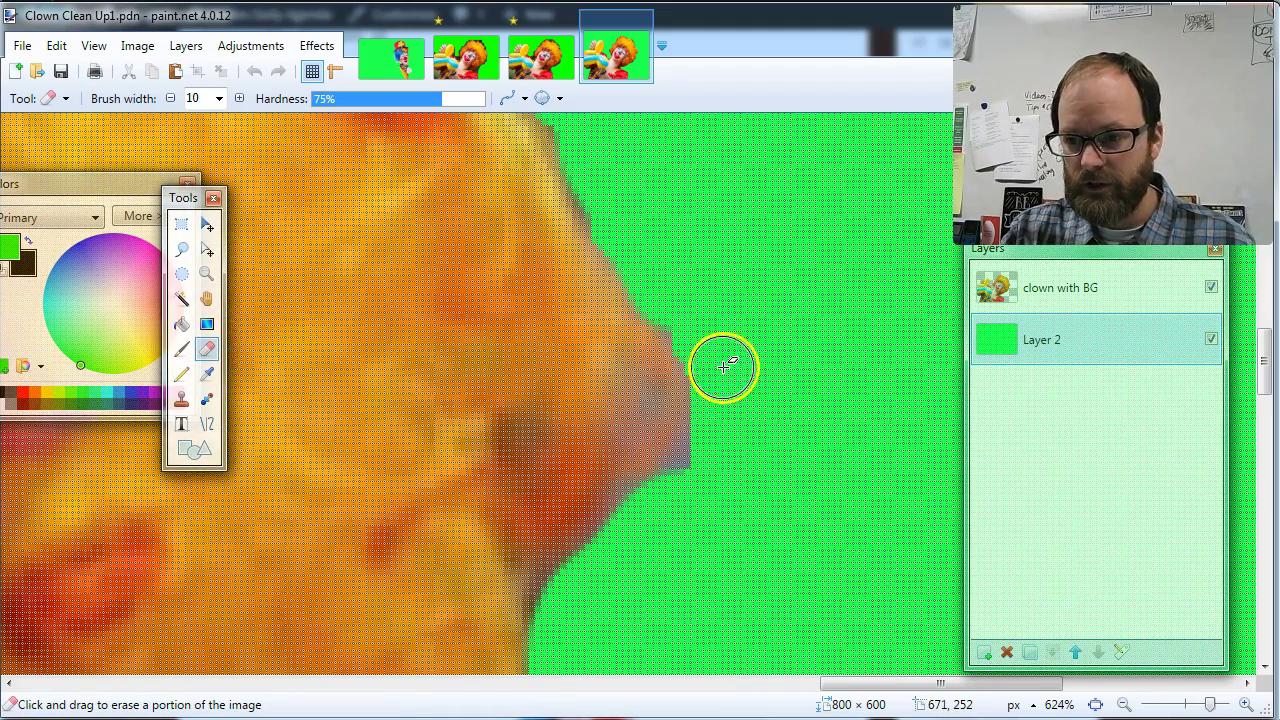
mouse_move(727, 366)
mouse_down()
mouse_move(696, 335)
mouse_move(720, 380)
mouse_up()
key(ctrl+z)
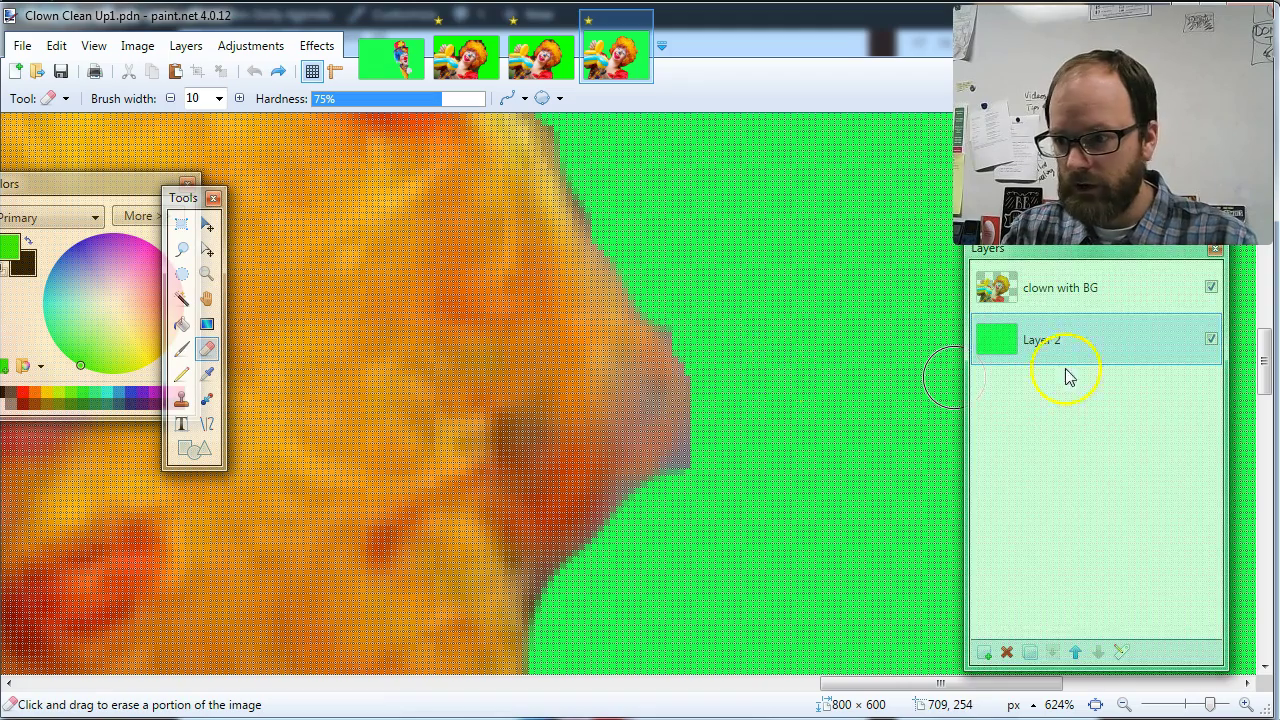
click(1117, 287)
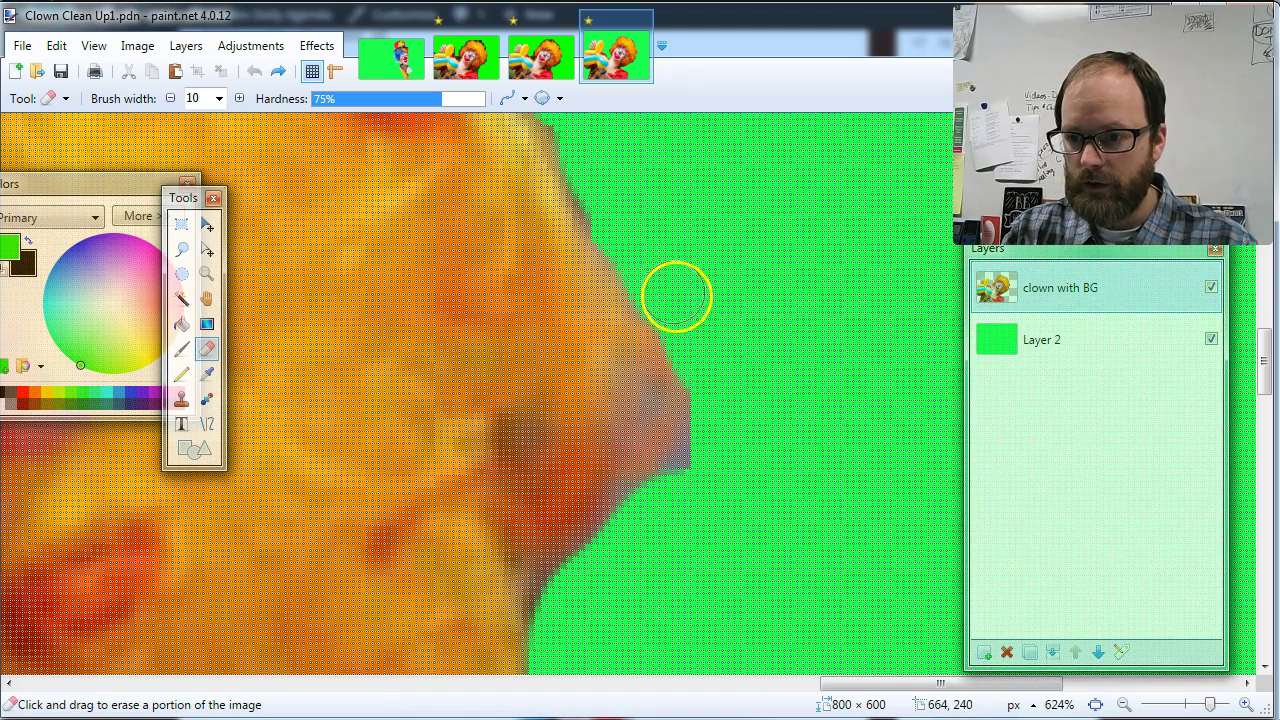
mouse_move(597, 171)
mouse_down()
mouse_move(702, 300)
mouse_move(722, 459)
mouse_move(684, 508)
mouse_move(709, 470)
mouse_move(707, 377)
mouse_up()
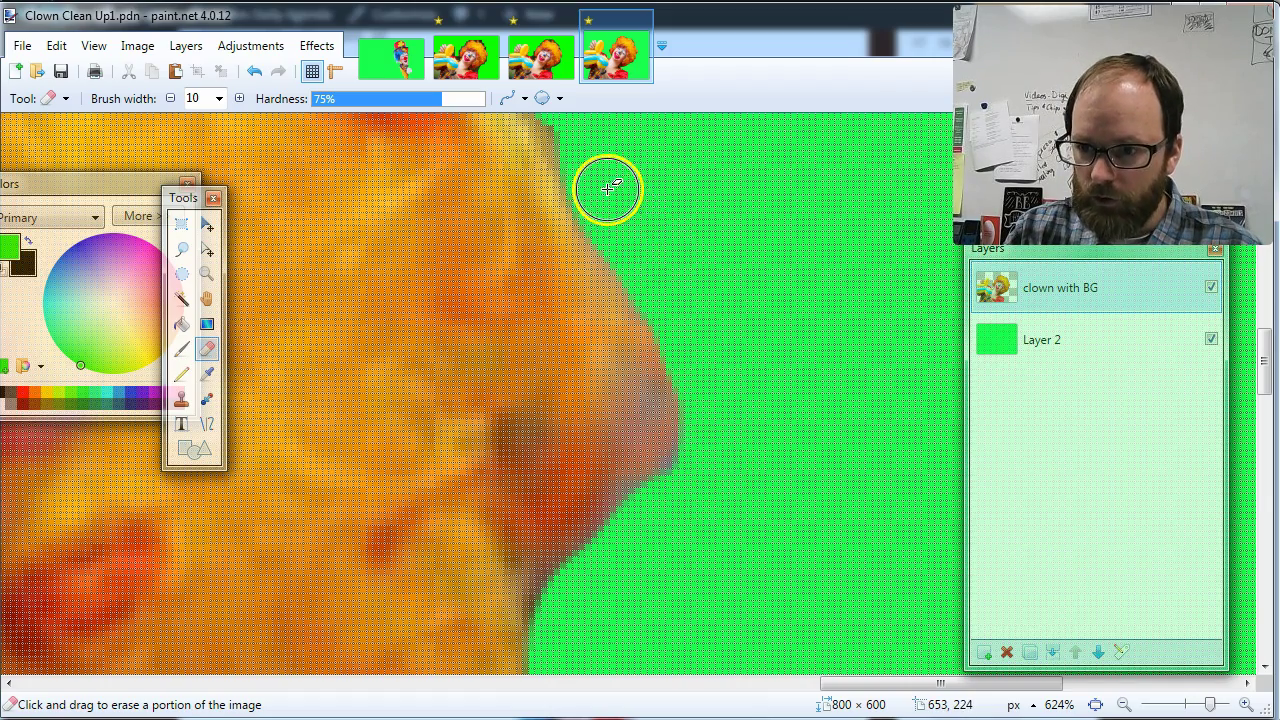
Step: Scroll around the zoomed image to review the cleaned-up clown edges
scroll(660, 280, down, 3)
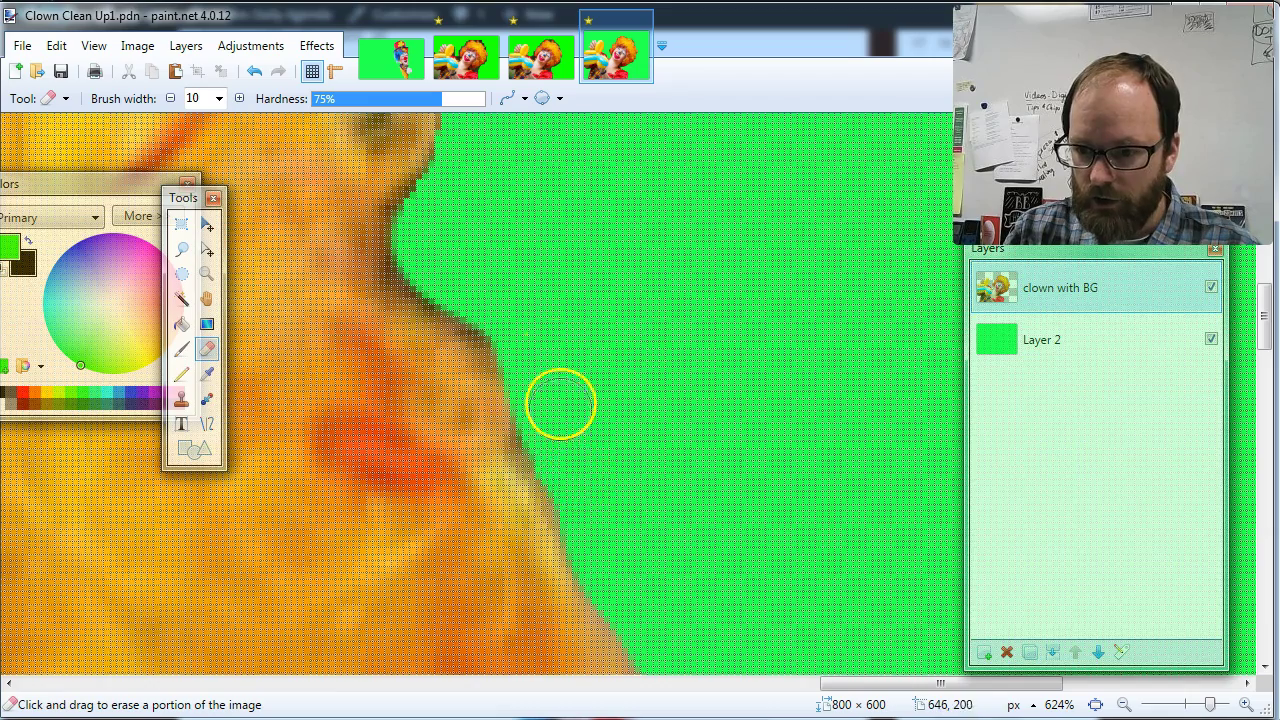
scroll(590, 392, up, 3)
scroll(626, 403, up, 3)
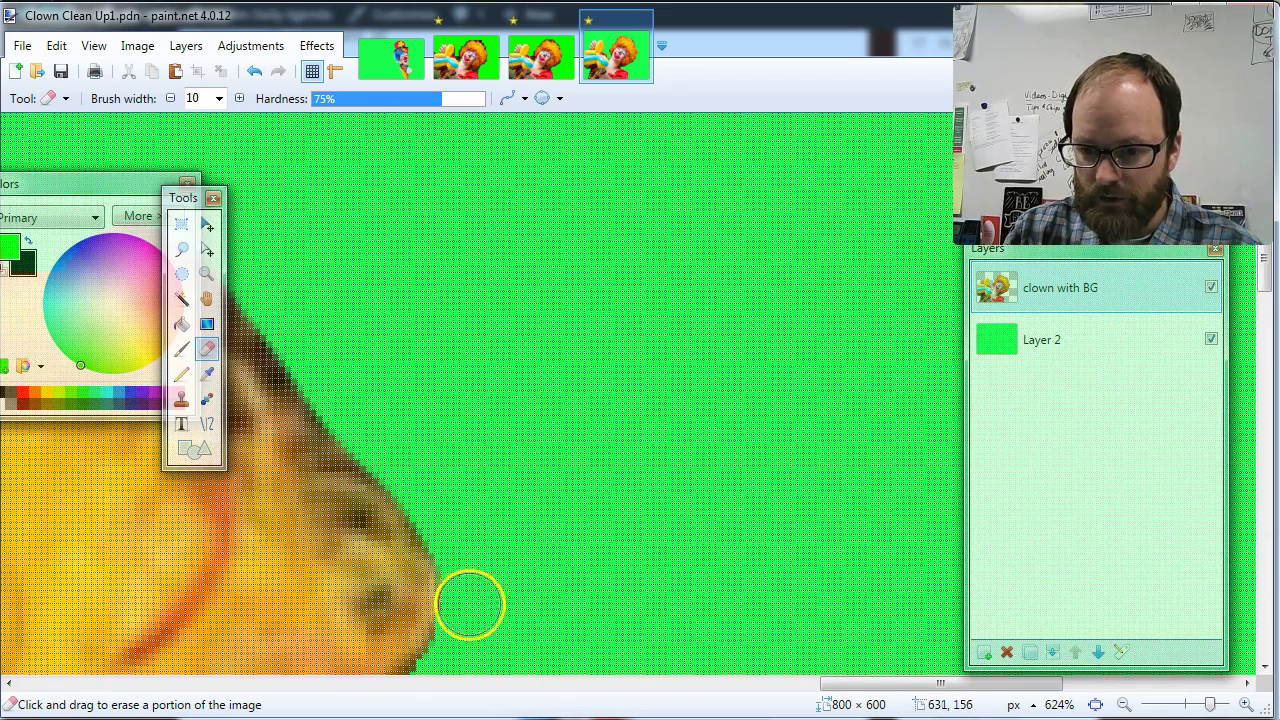
scroll(495, 450, down, 5)
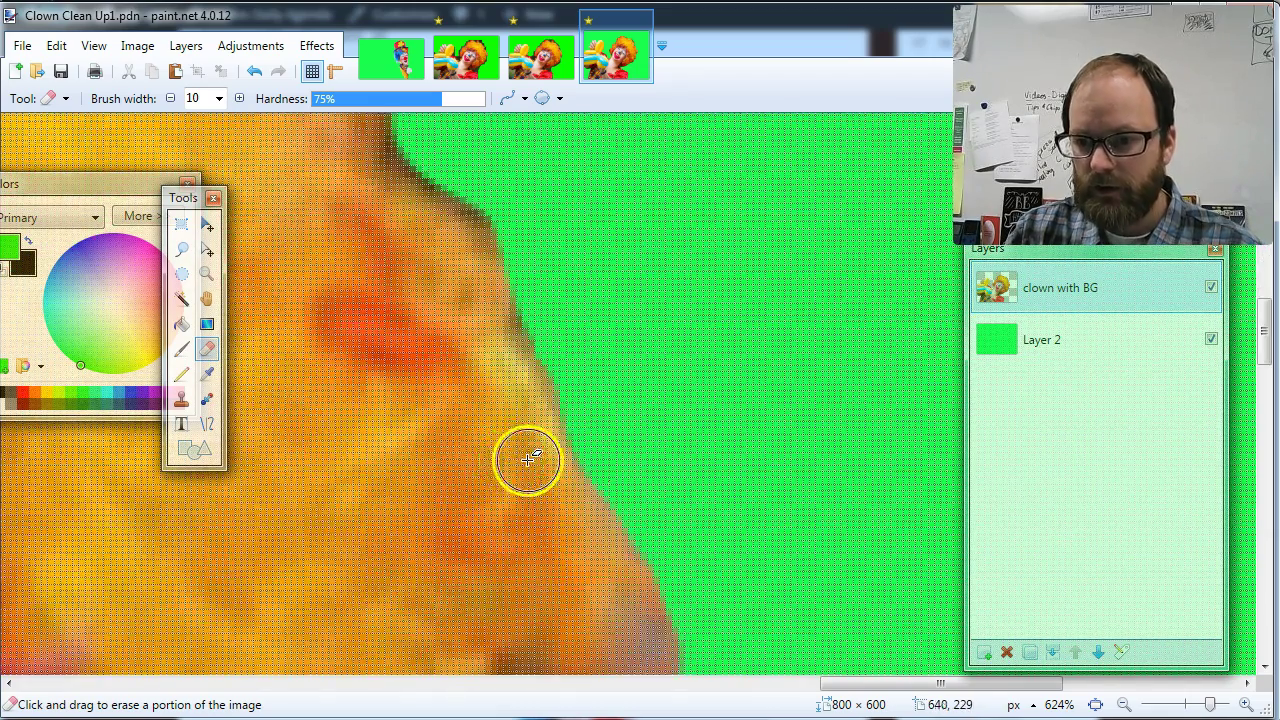
scroll(652, 420, down, 2)
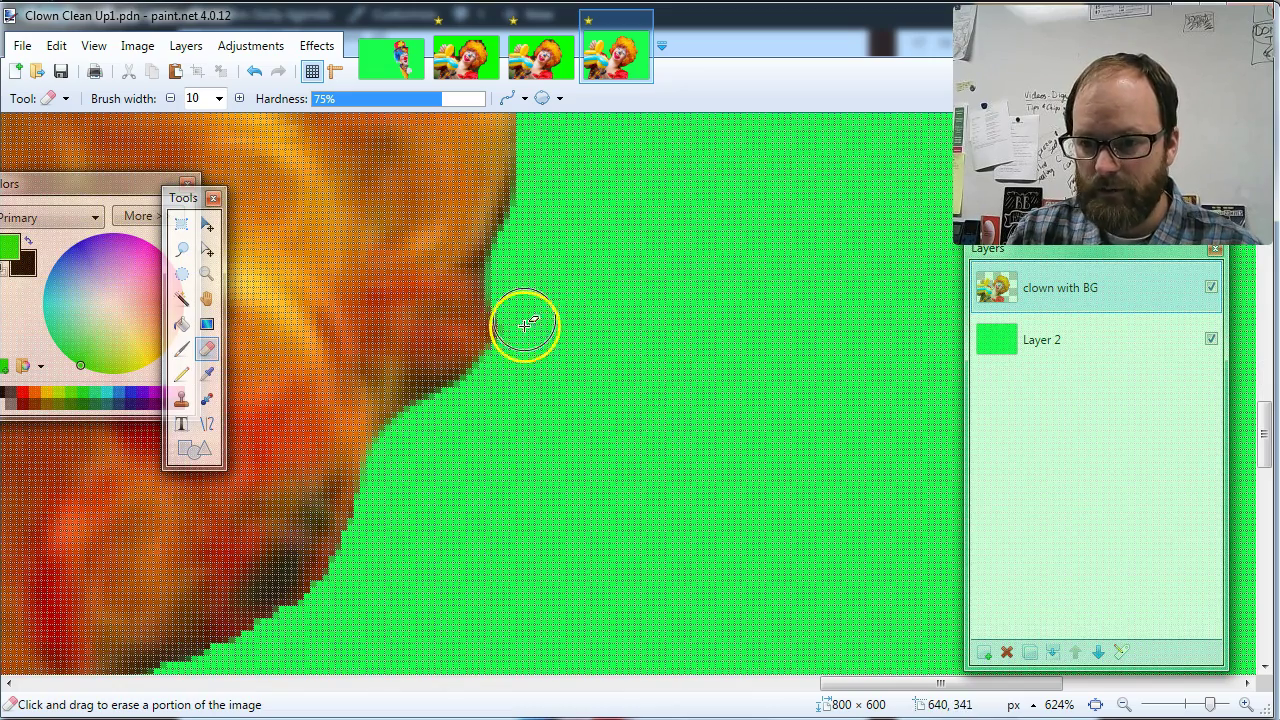
scroll(512, 420, down, 3)
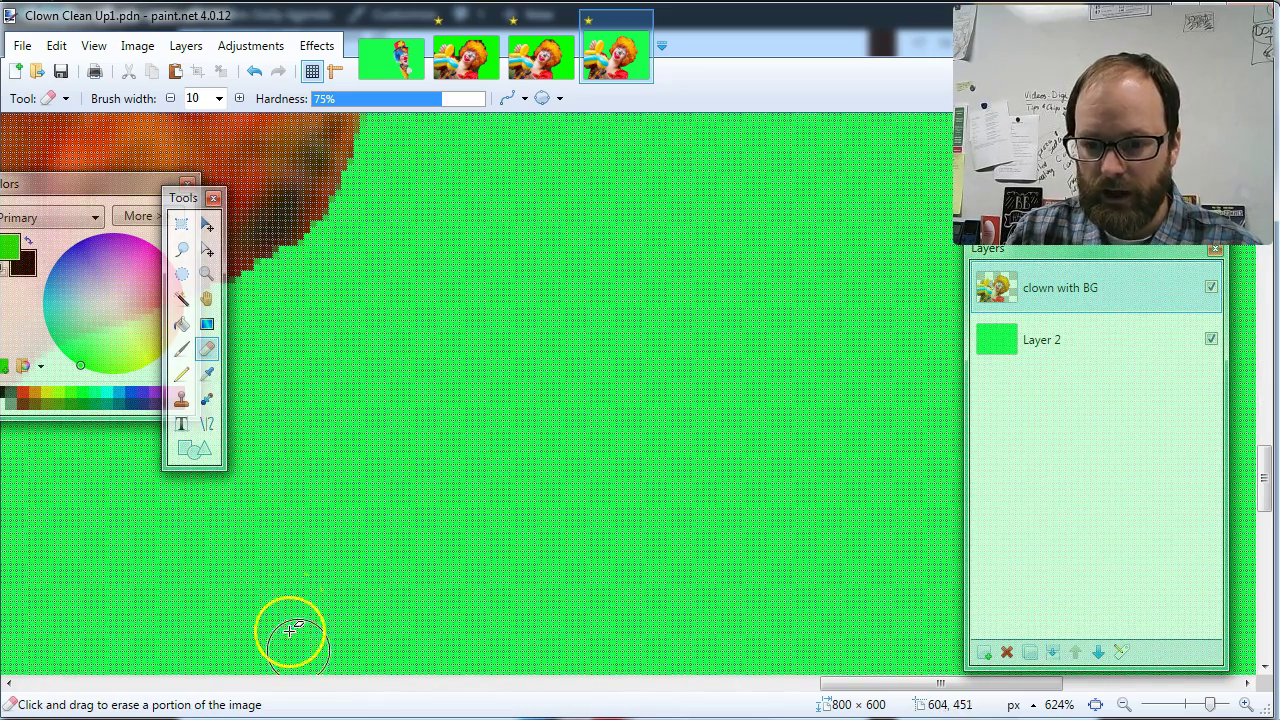
drag(843, 690, 623, 617)
scroll(453, 338, down, 3)
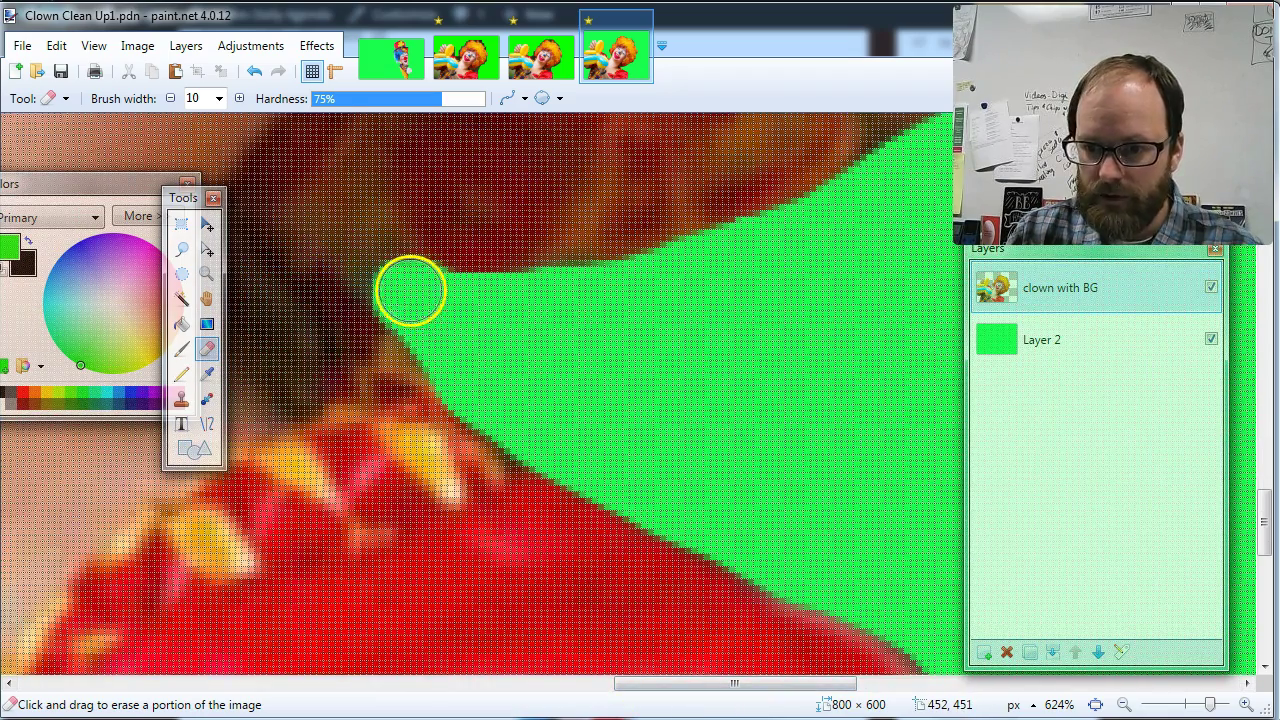
mouse_move(408, 290)
mouse_down()
mouse_move(394, 294)
mouse_move(434, 294)
mouse_move(500, 380)
mouse_move(640, 430)
mouse_up()
scroll(703, 452, down, 5)
scroll(777, 590, down, 3)
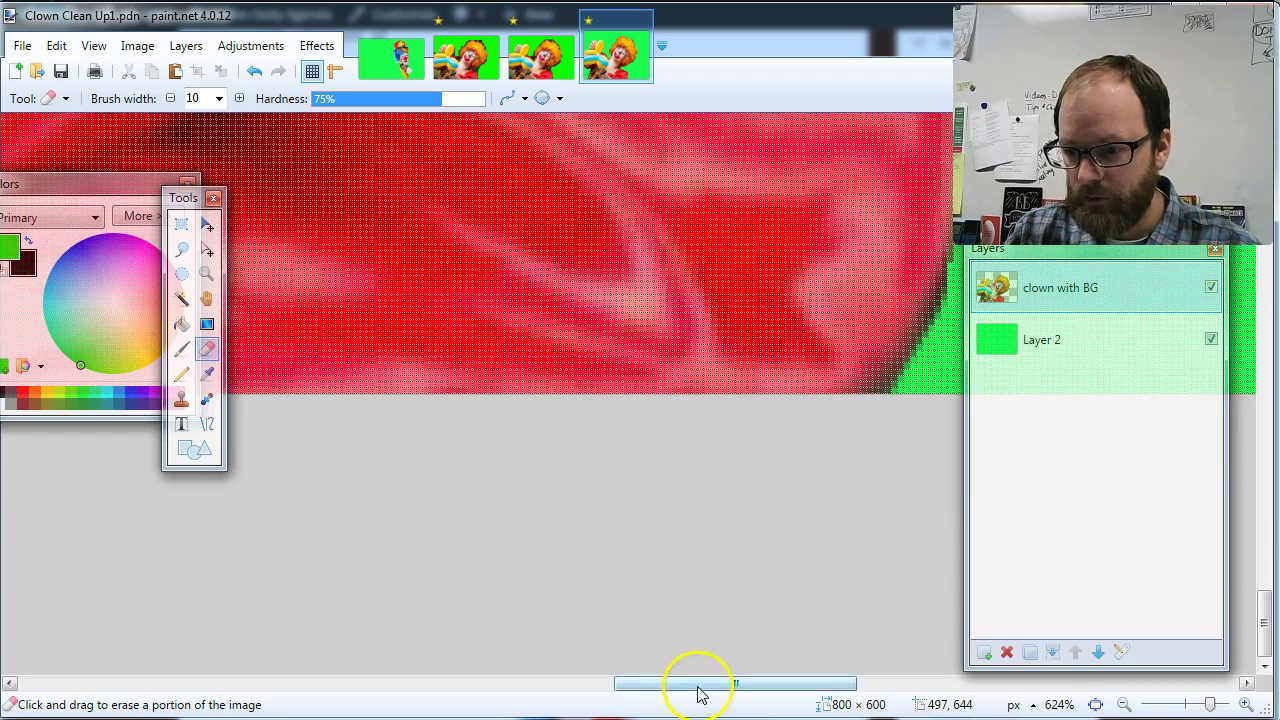
drag(700, 693, 791, 682)
scroll(546, 271, up, 3)
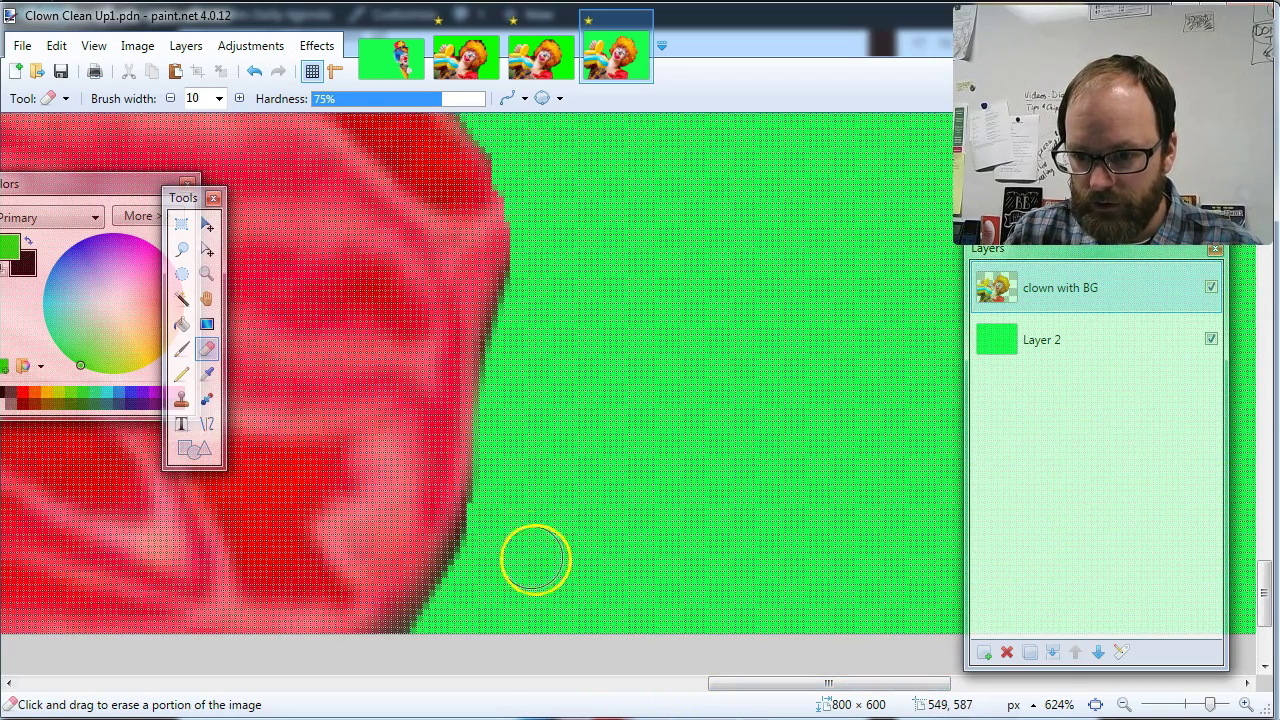
scroll(570, 380, up, 1)
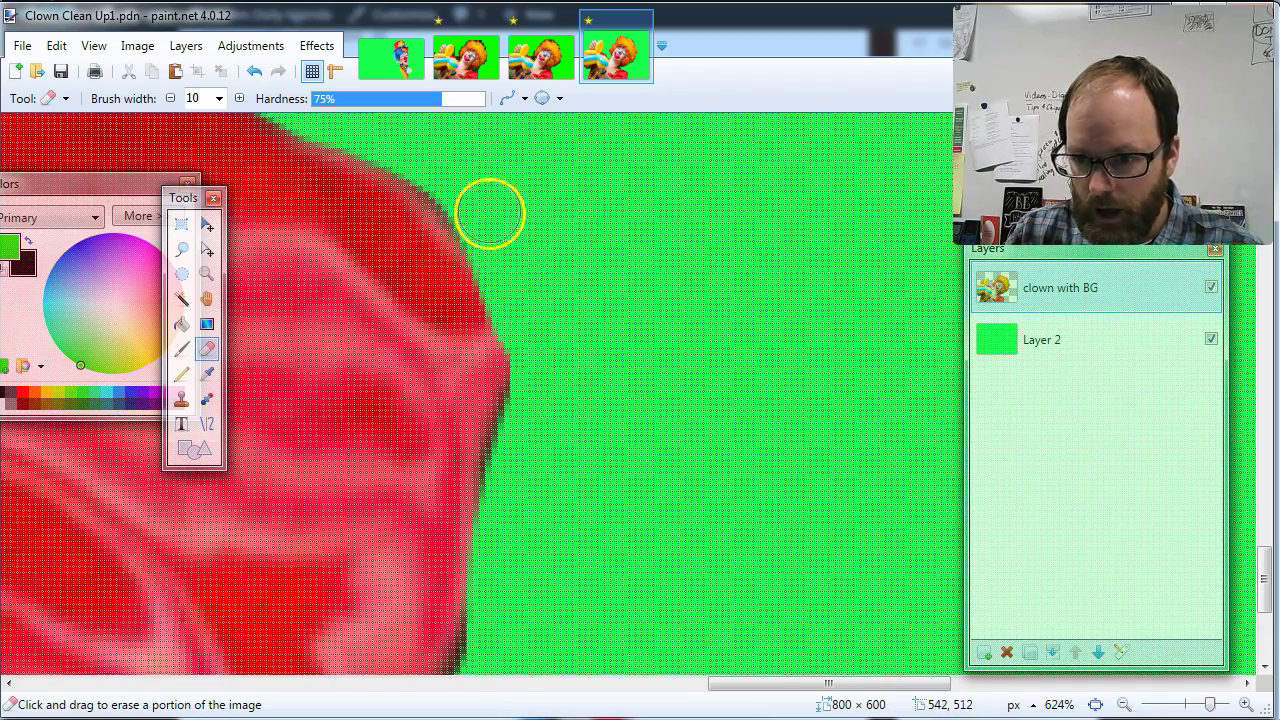
scroll(660, 440, up, 15)
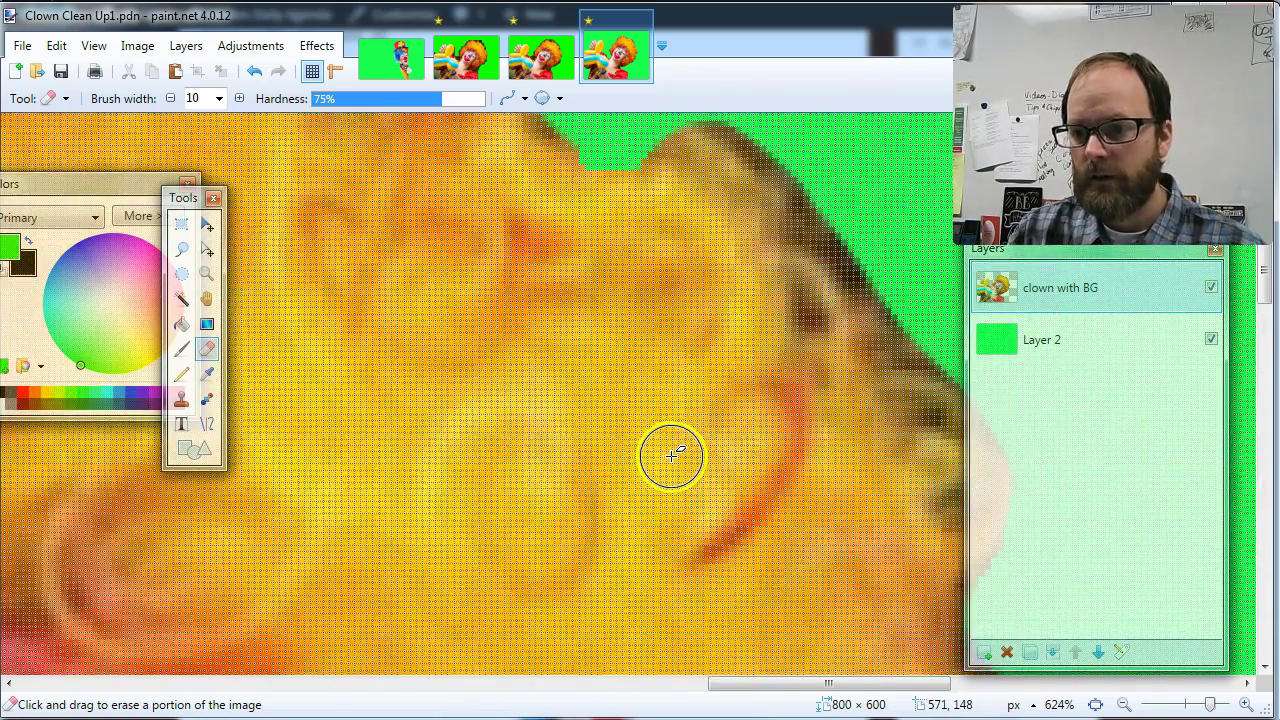
scroll(672, 455, up, 4)
scroll(666, 419, down, 4)
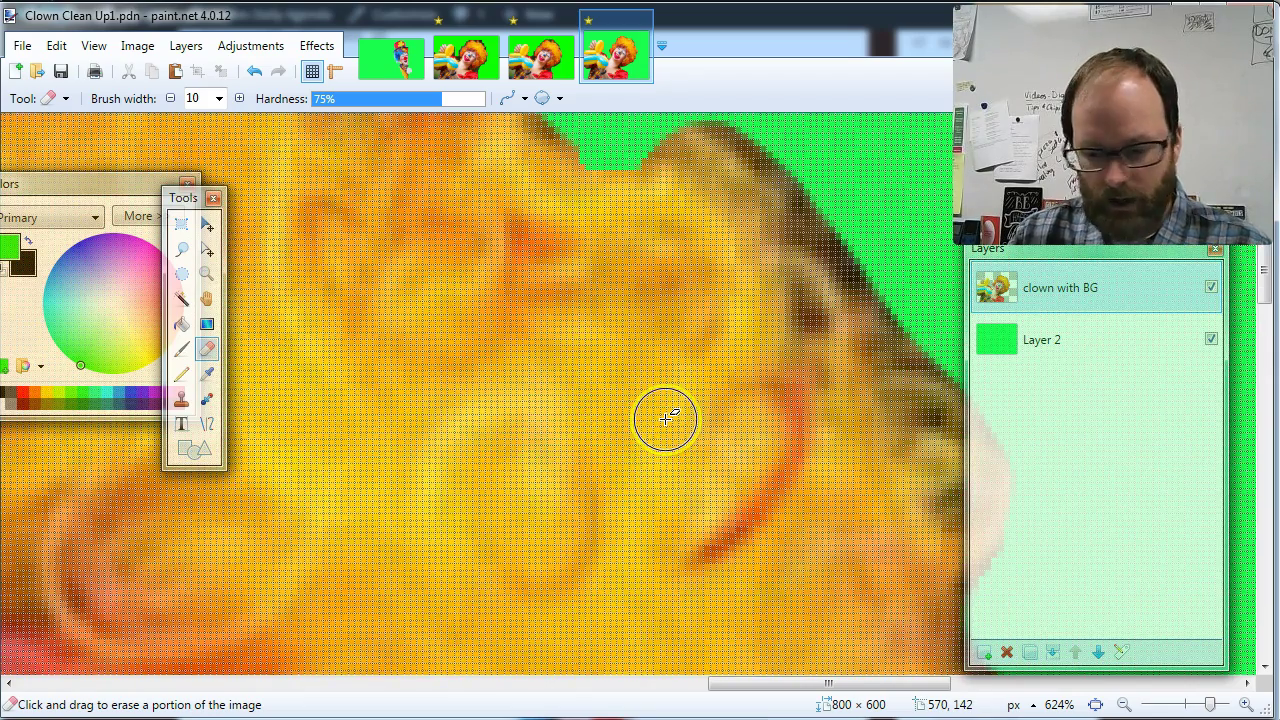
scroll(666, 418, down, 6)
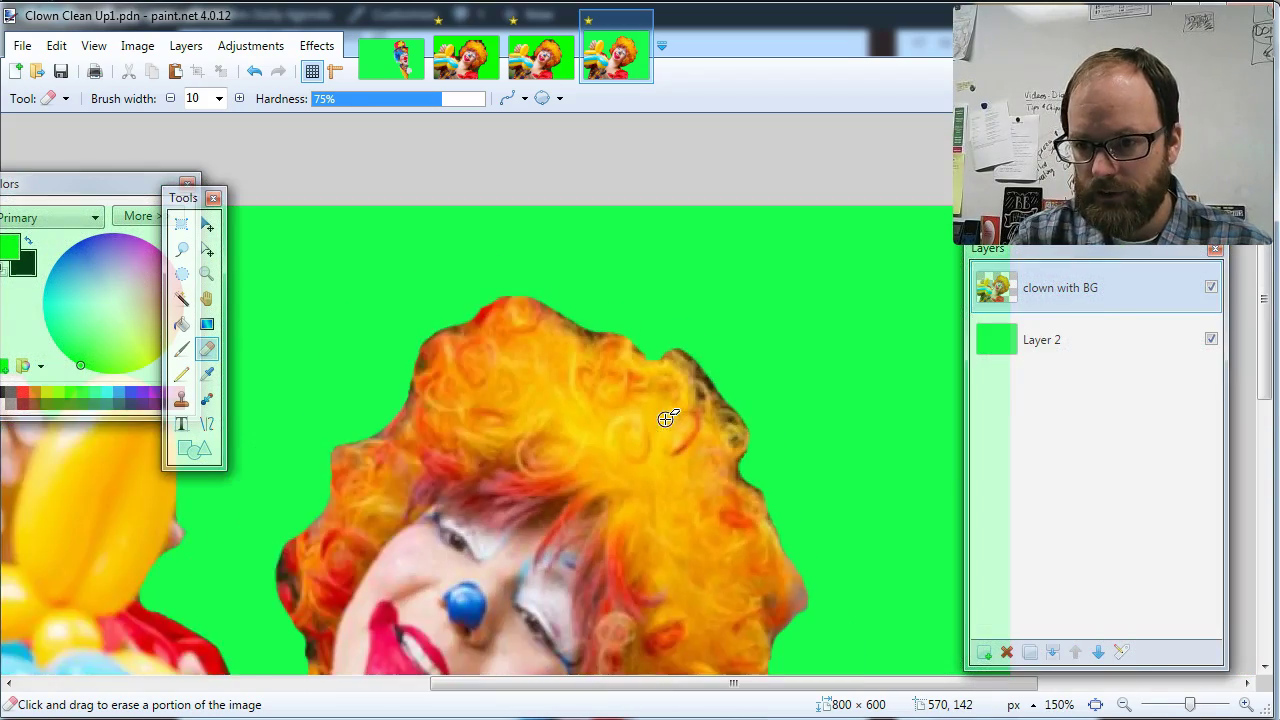
scroll(666, 418, down, 1)
scroll(651, 134, down, 2)
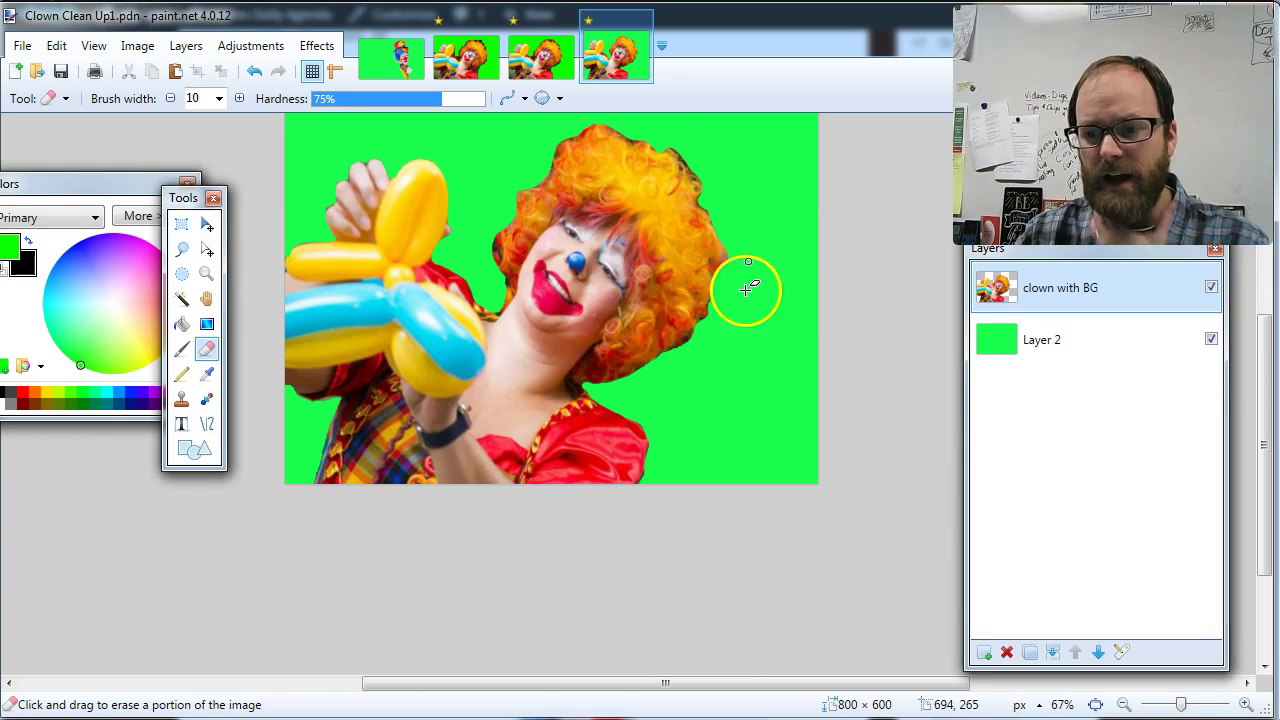
scroll(551, 328, up, 2)
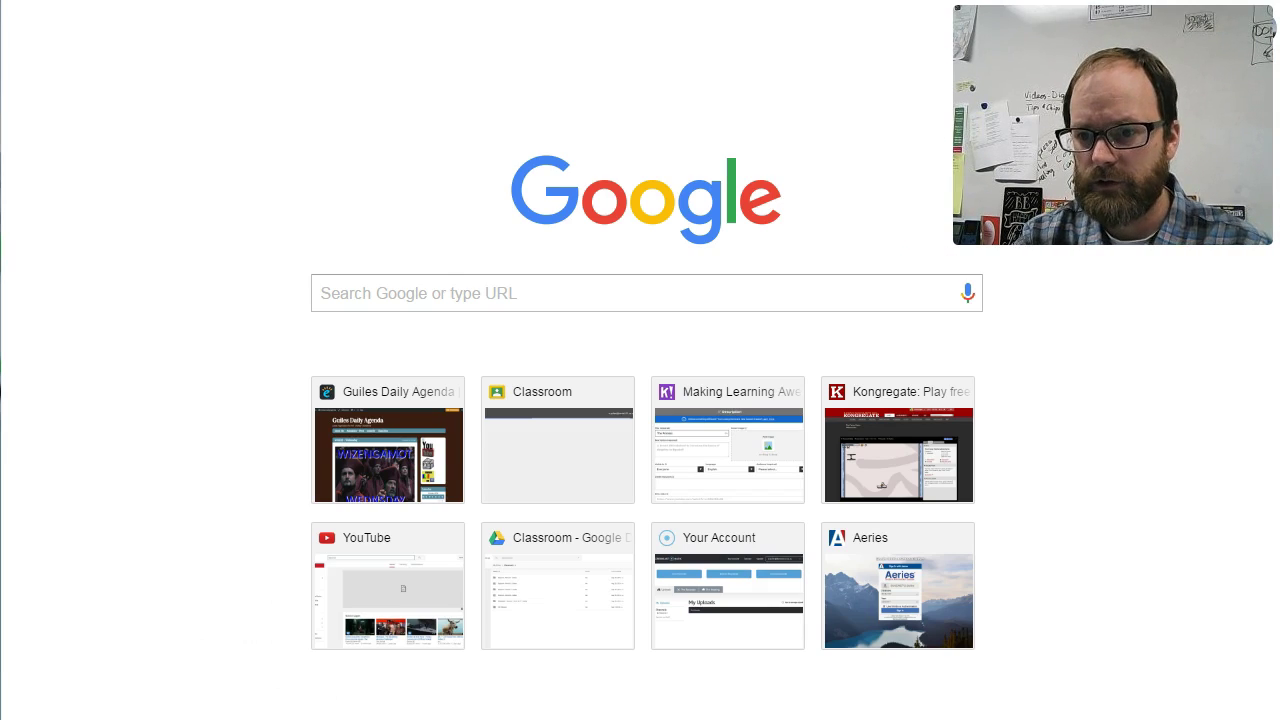
Step: Search Google for 'hogwarts great hall'
click(574, 300)
text(how)
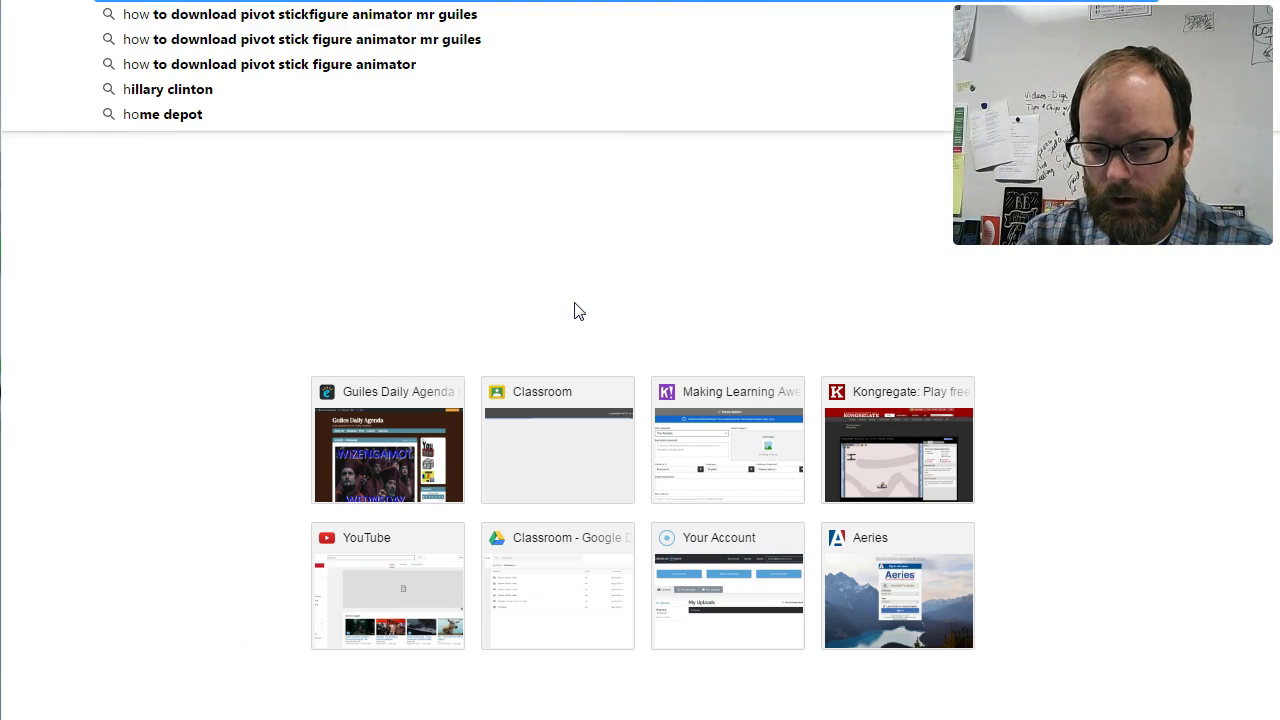
key(BackSpace)
text(gwarts great)
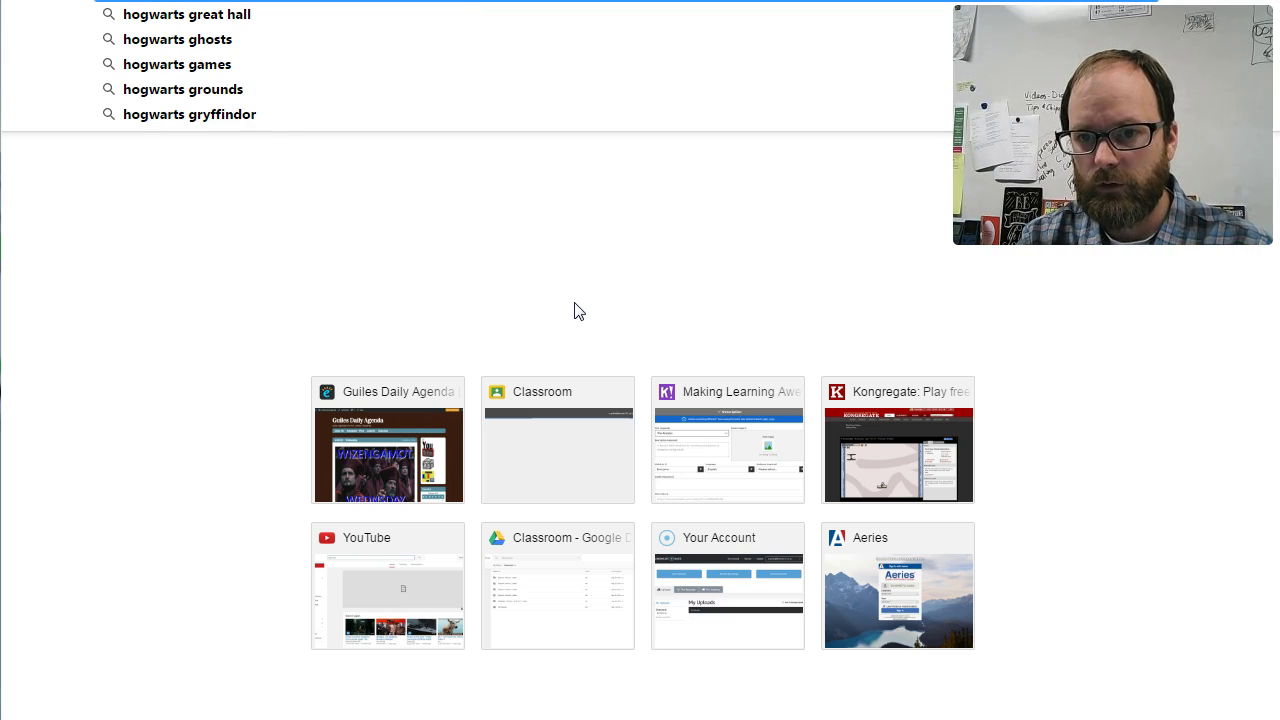
text( hall)
key(Return)
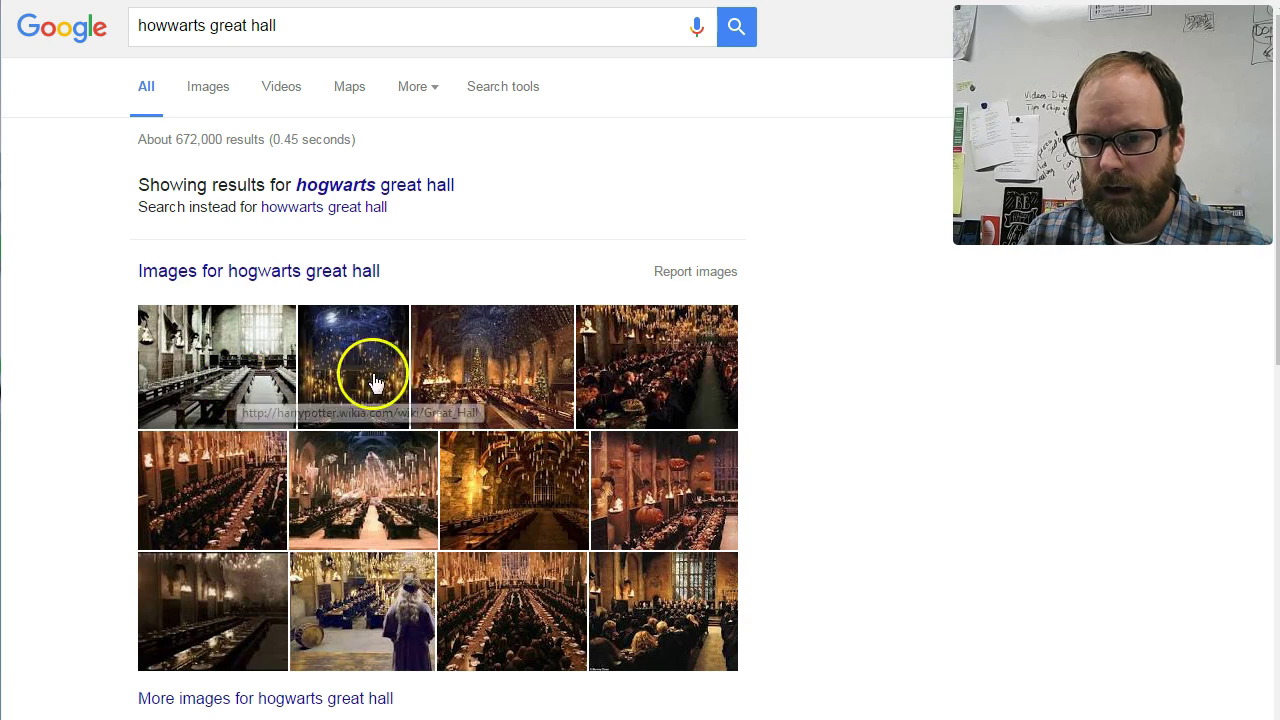
Step: Copy the candle-lit Great Hall picture and return to the clown image in paint.net
click(394, 490)
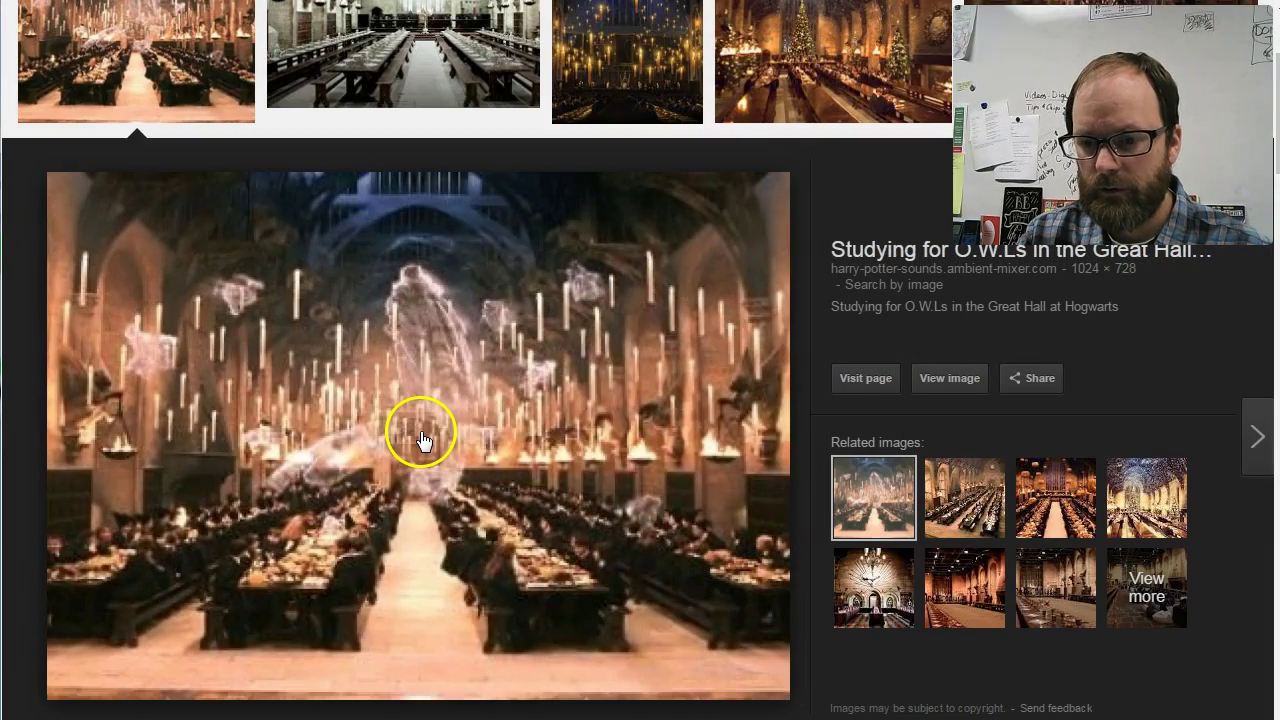
right_click(421, 435)
click(538, 631)
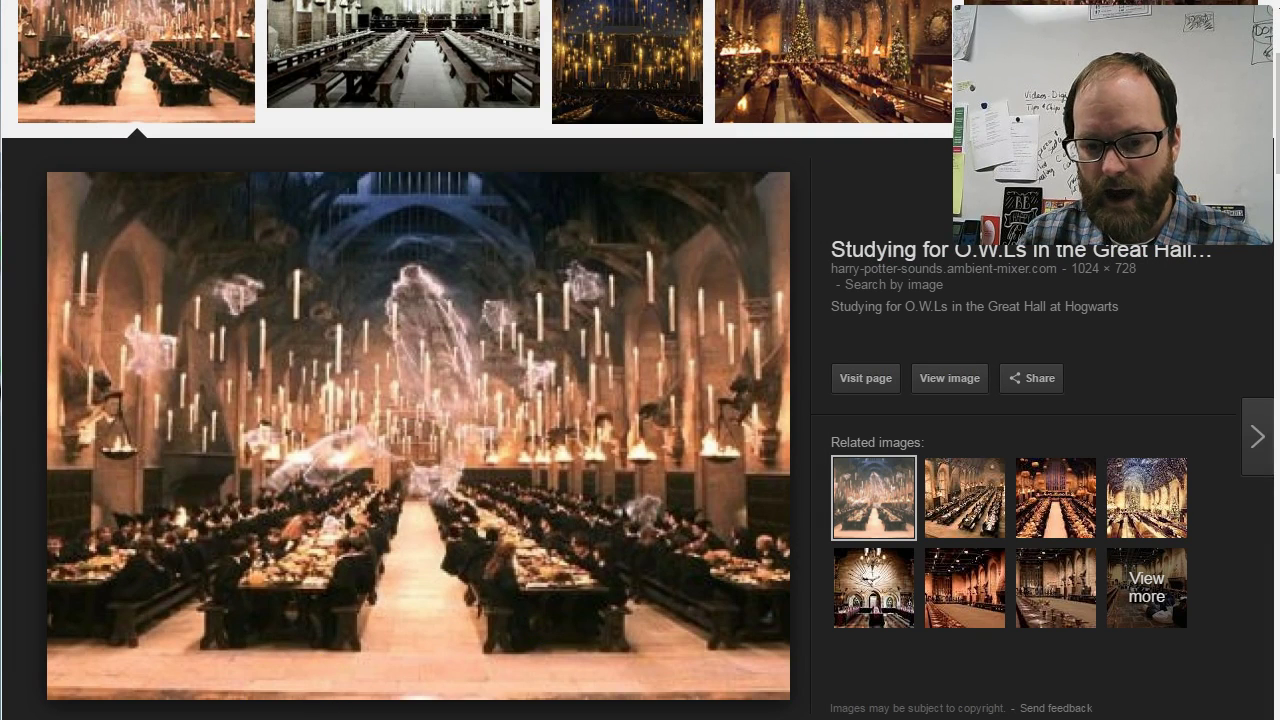
click(310, 716)
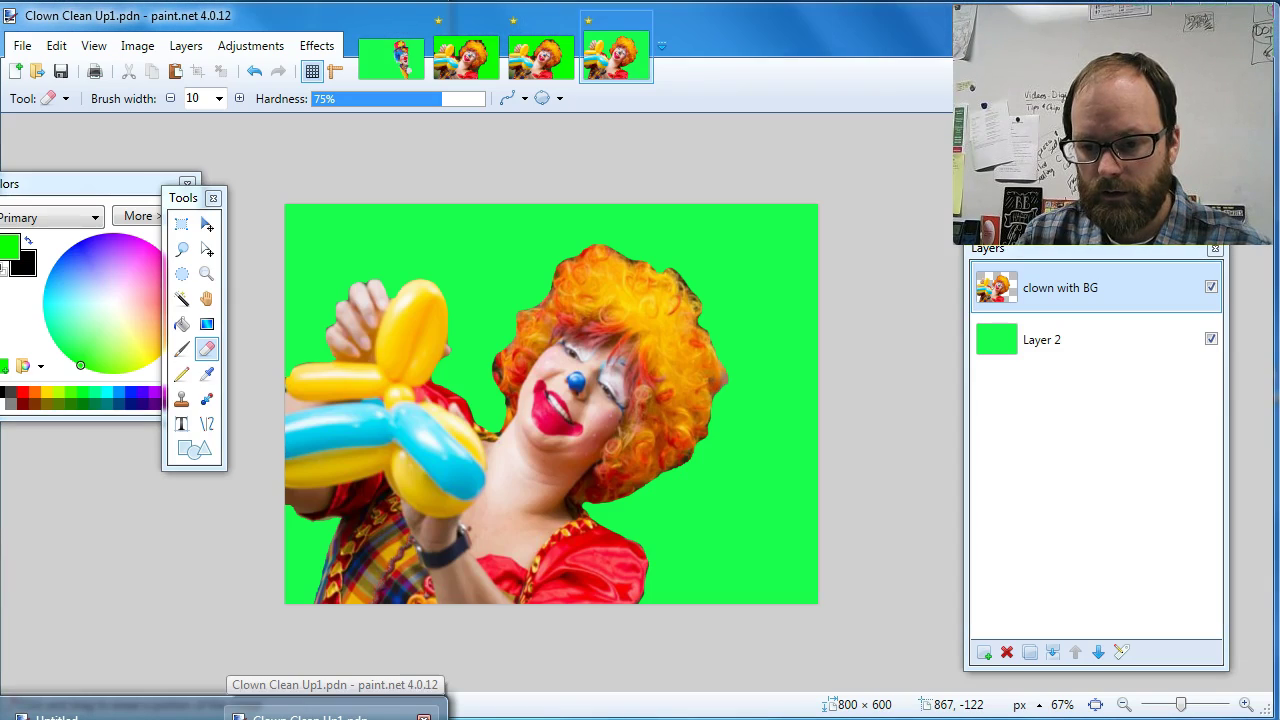
Step: Add Layer 3 beneath 'clown with BG' and paste the Great Hall picture, keeping canvas size
click(984, 652)
drag(1109, 286, 1120, 354)
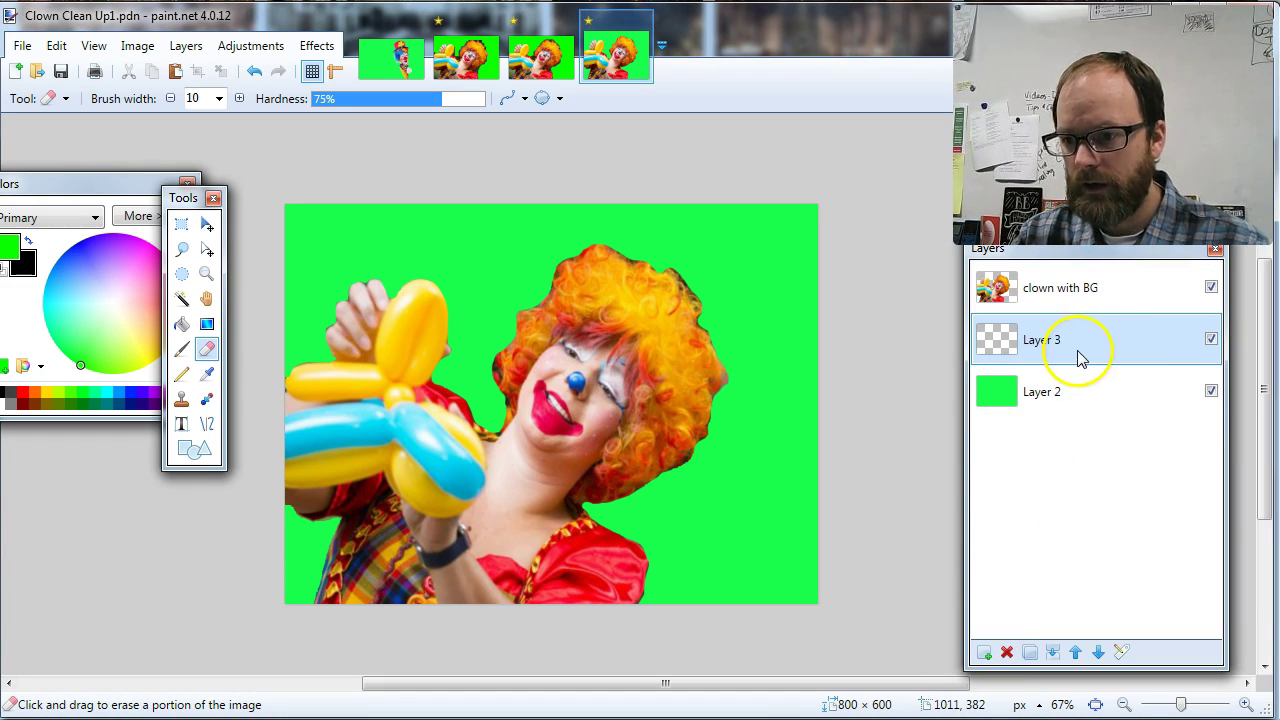
key(ctrl+v)
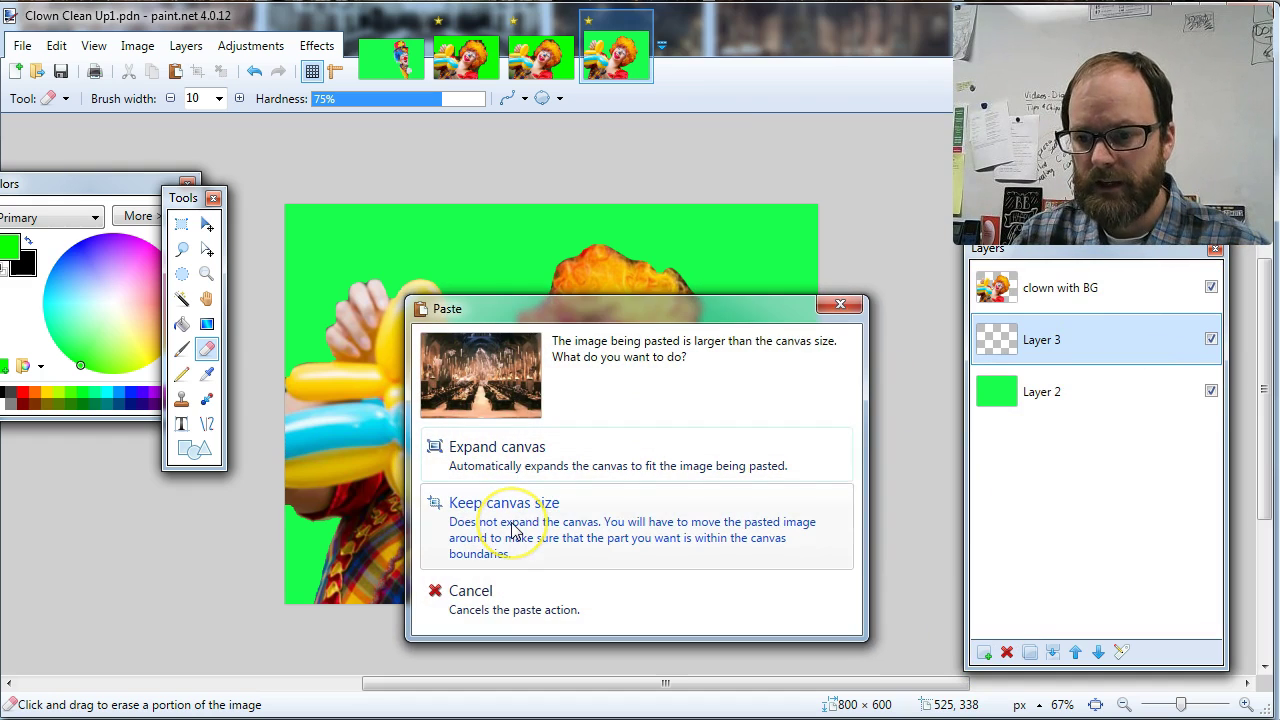
click(512, 530)
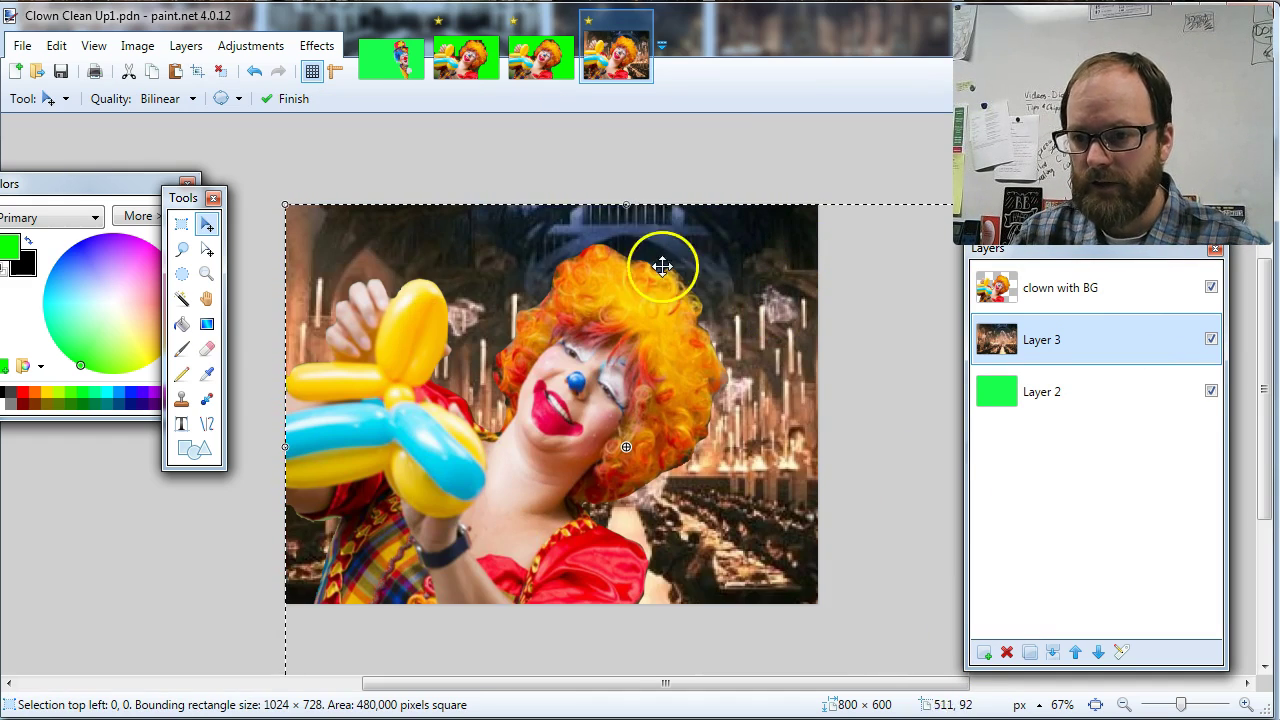
Step: Move and resize the pasted hall picture to fill the canvas, then commit it
drag(307, 213, 334, 206)
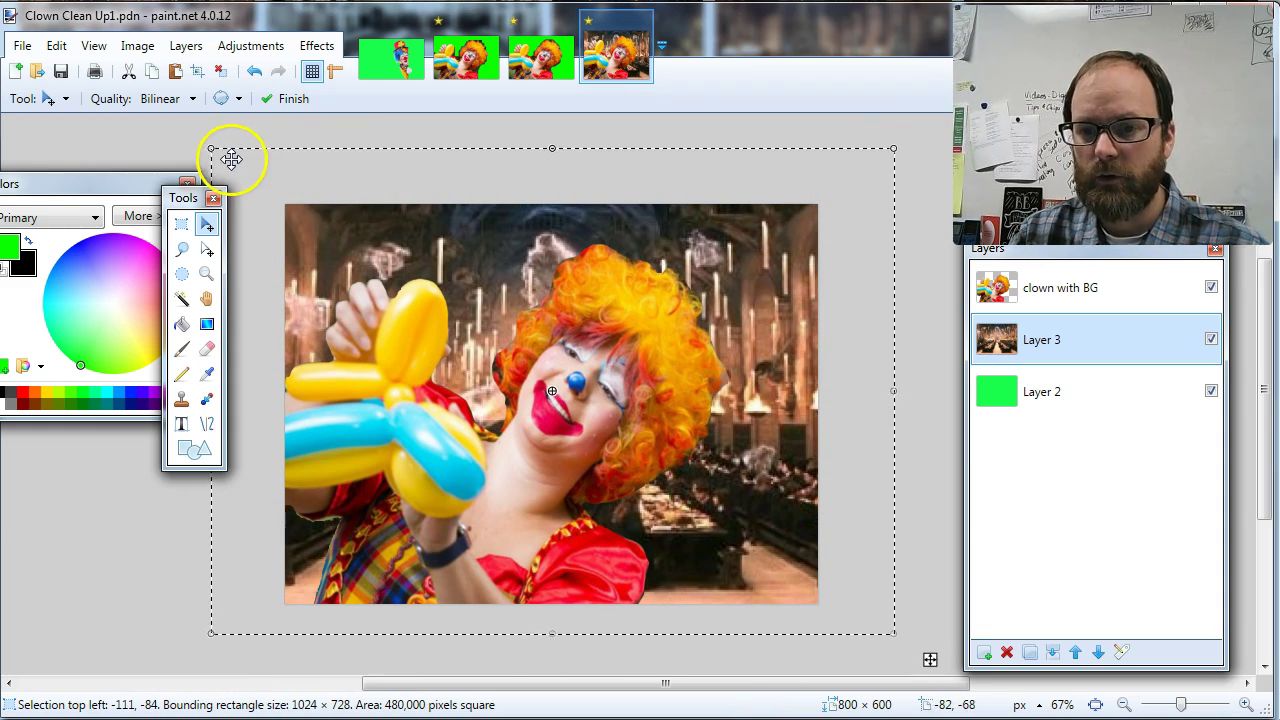
drag(216, 150, 286, 199)
drag(892, 197, 838, 199)
drag(837, 633, 832, 613)
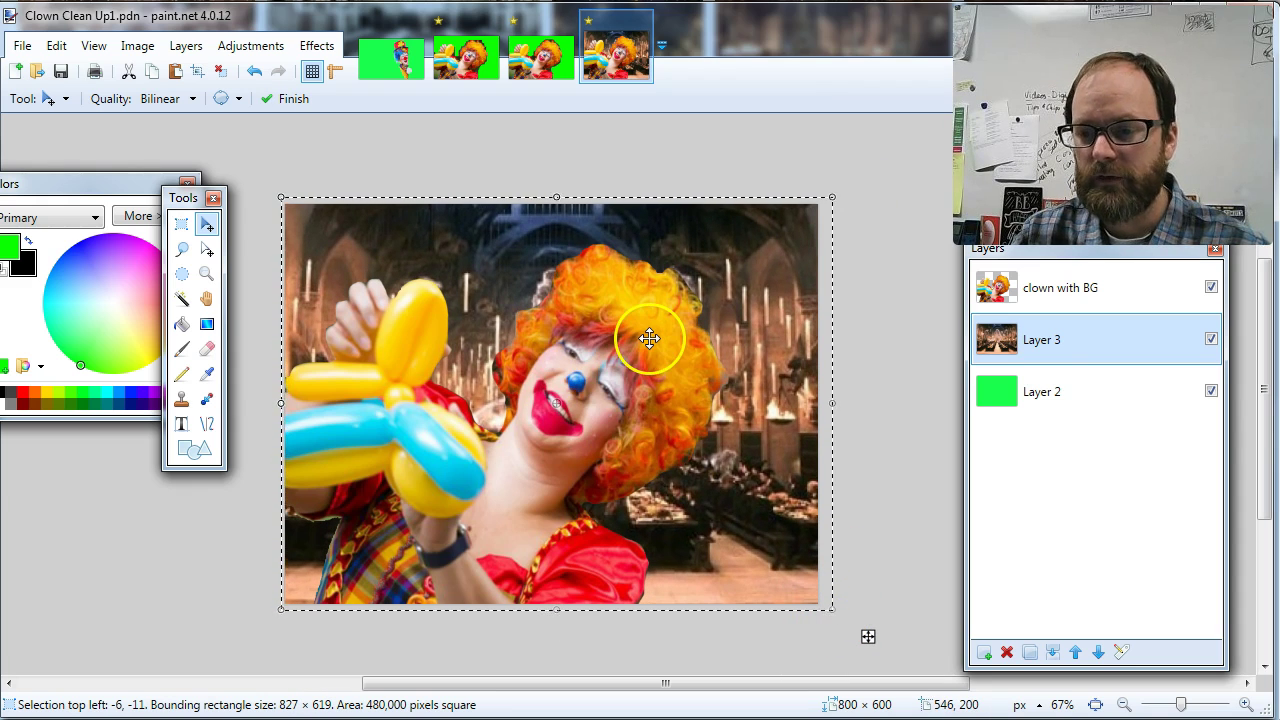
key(Return)
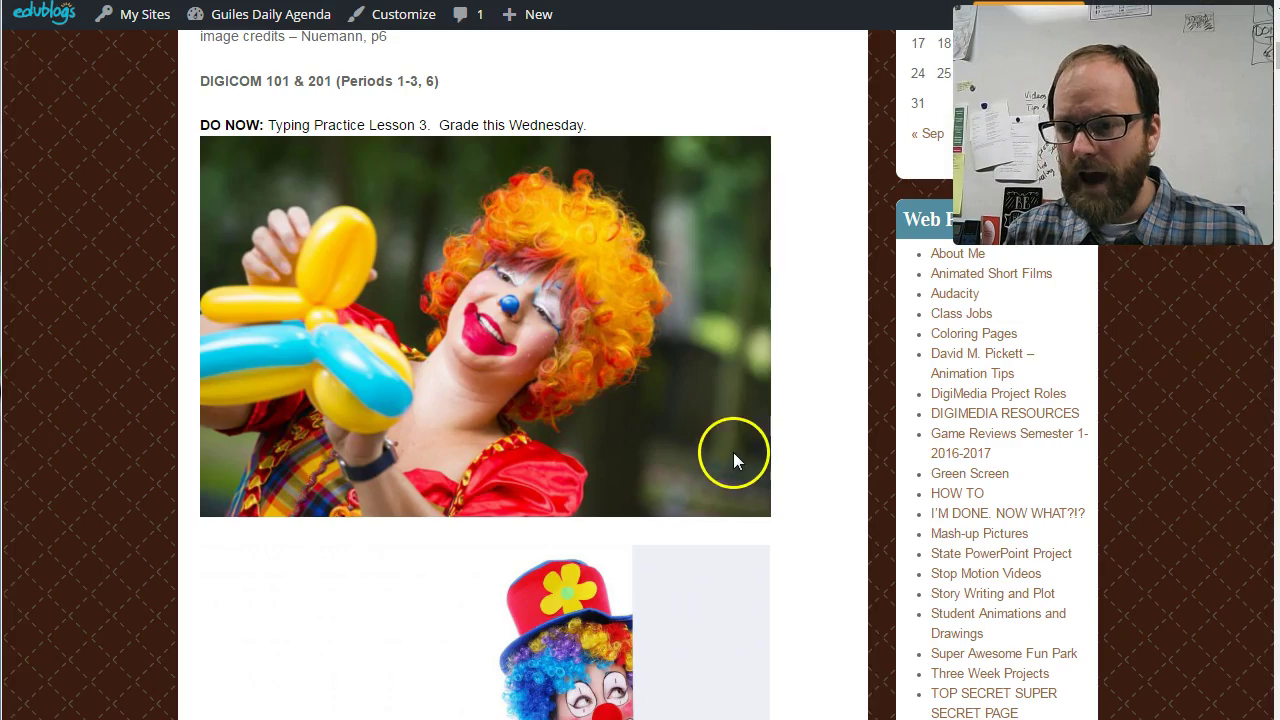
Step: Copy the picture of the clown peeking around a white board from the Edublogs post
scroll(737, 466, down, 5)
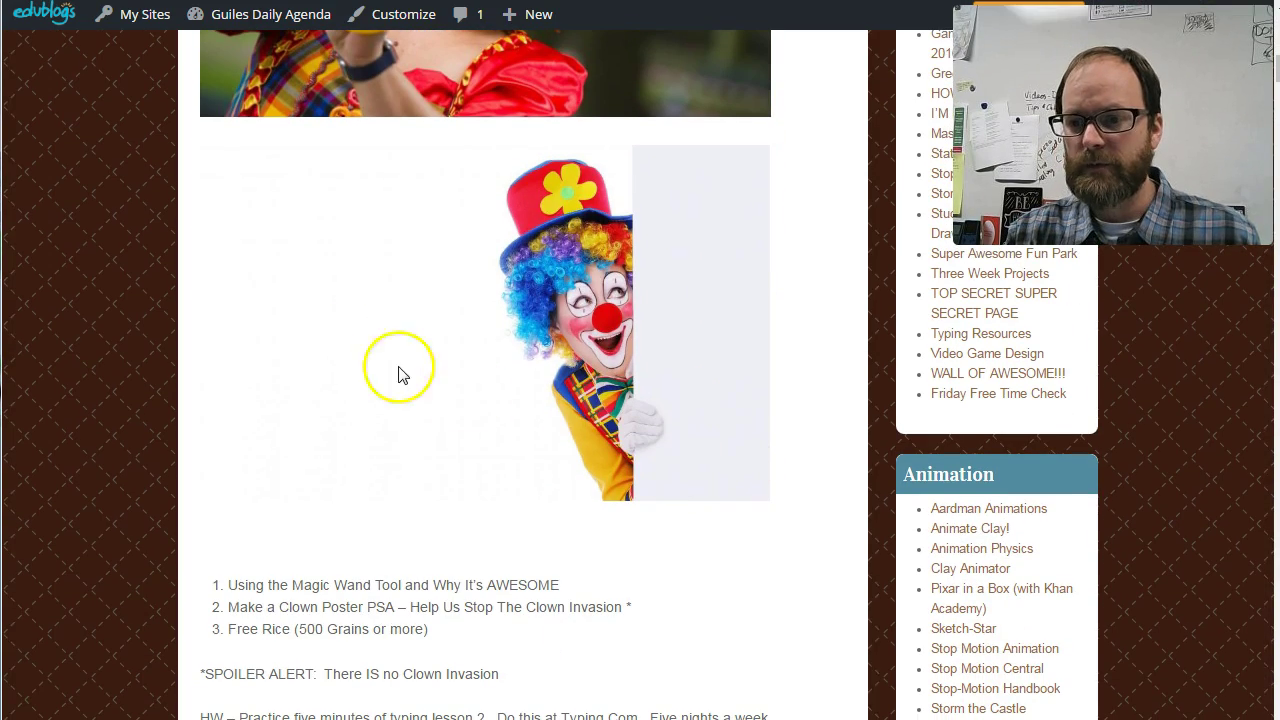
right_click(552, 270)
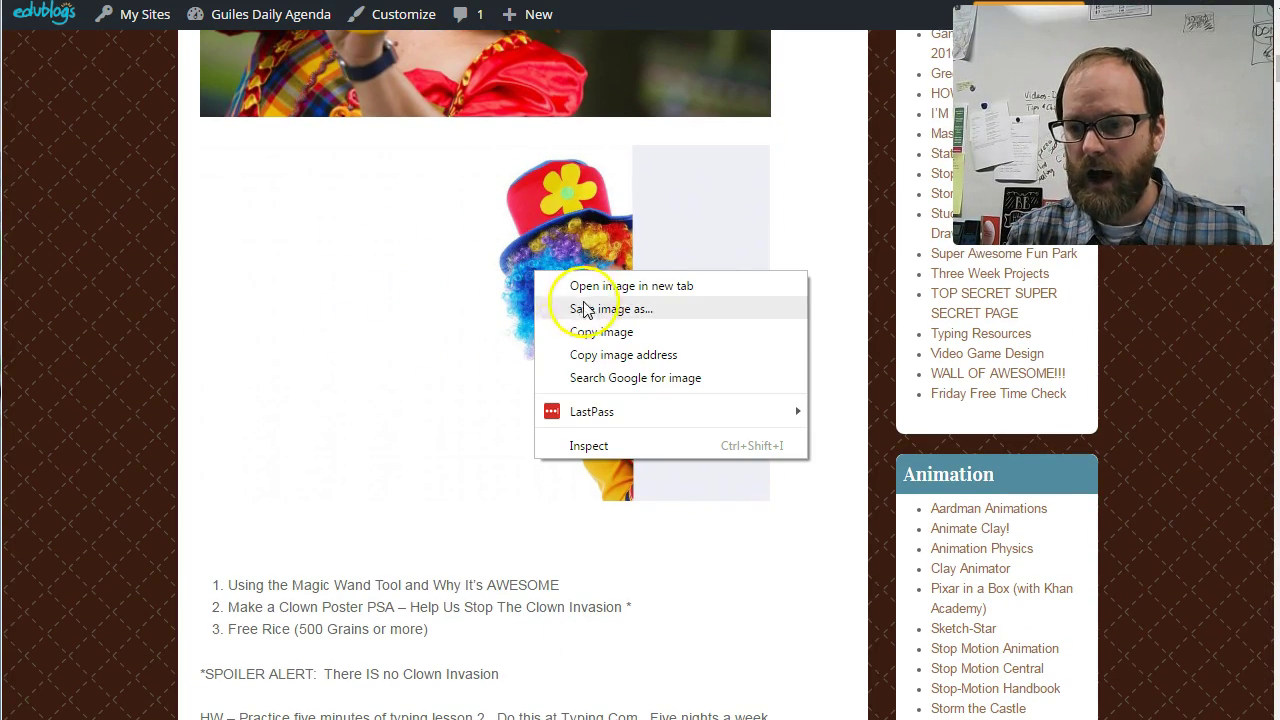
click(604, 332)
scroll(606, 336, up, 2)
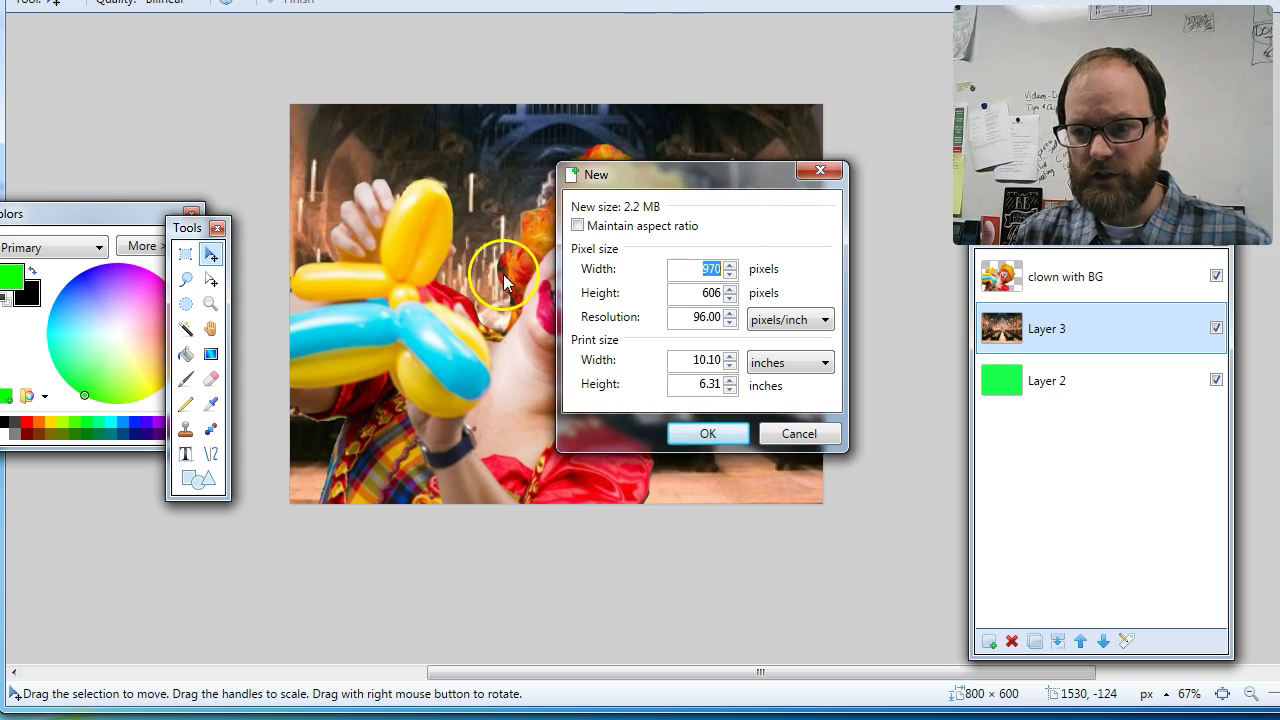
Step: Create the 970 × 606 image, paste the clown about 61 px left, and maximize paint.net
click(710, 434)
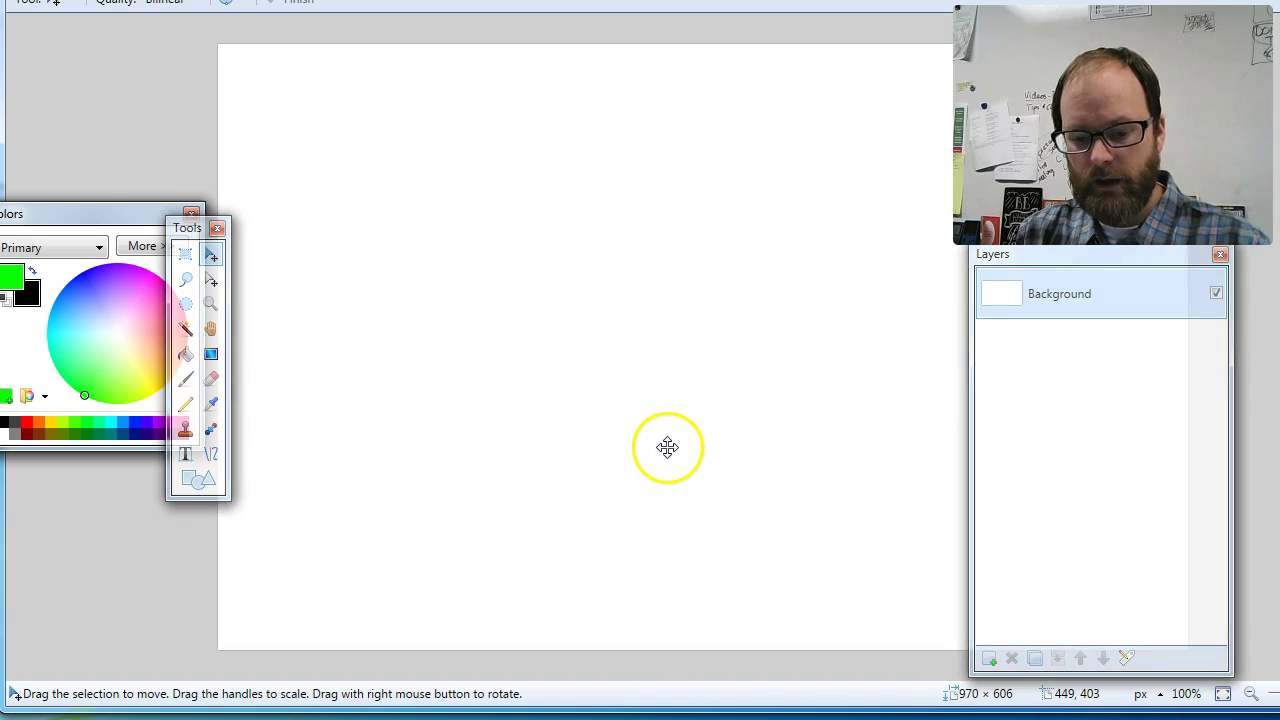
key(ctrl+v)
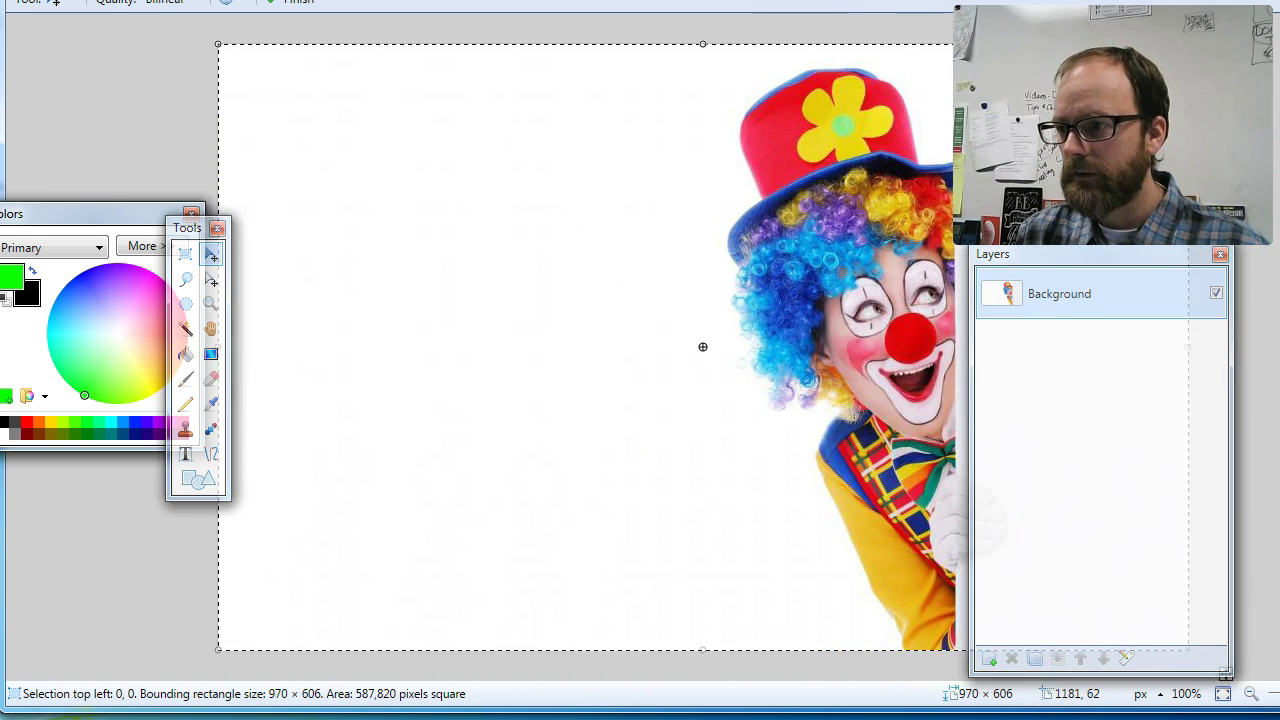
drag(703, 347, 642, 347)
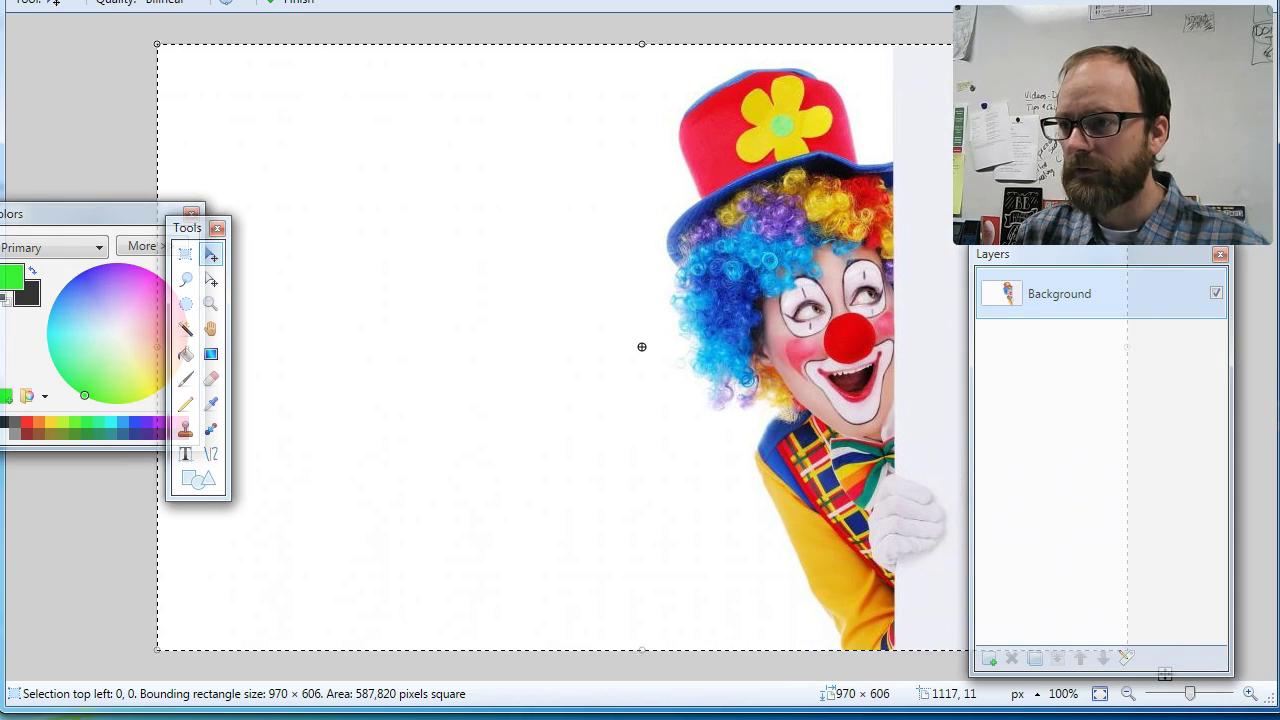
key(super+Up)
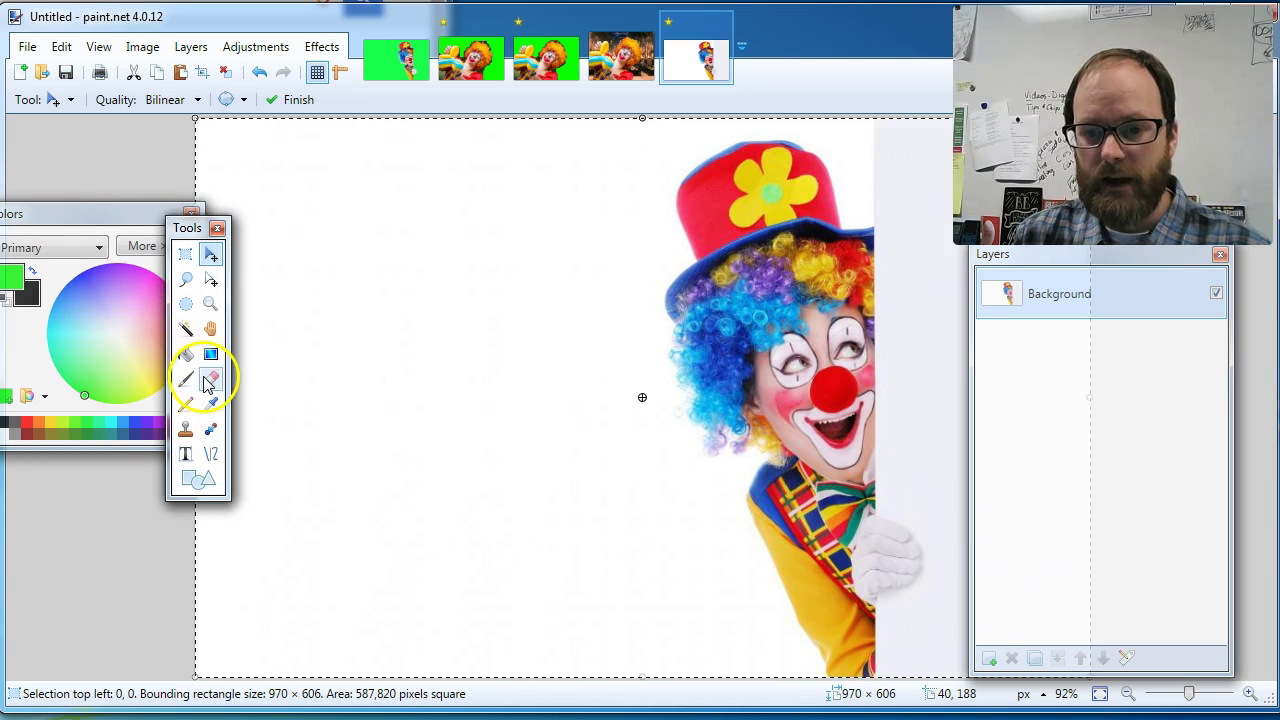
Step: Delete a rectangular patch of white background in the upper left to transparency
click(187, 256)
drag(267, 181, 448, 452)
key(Delete)
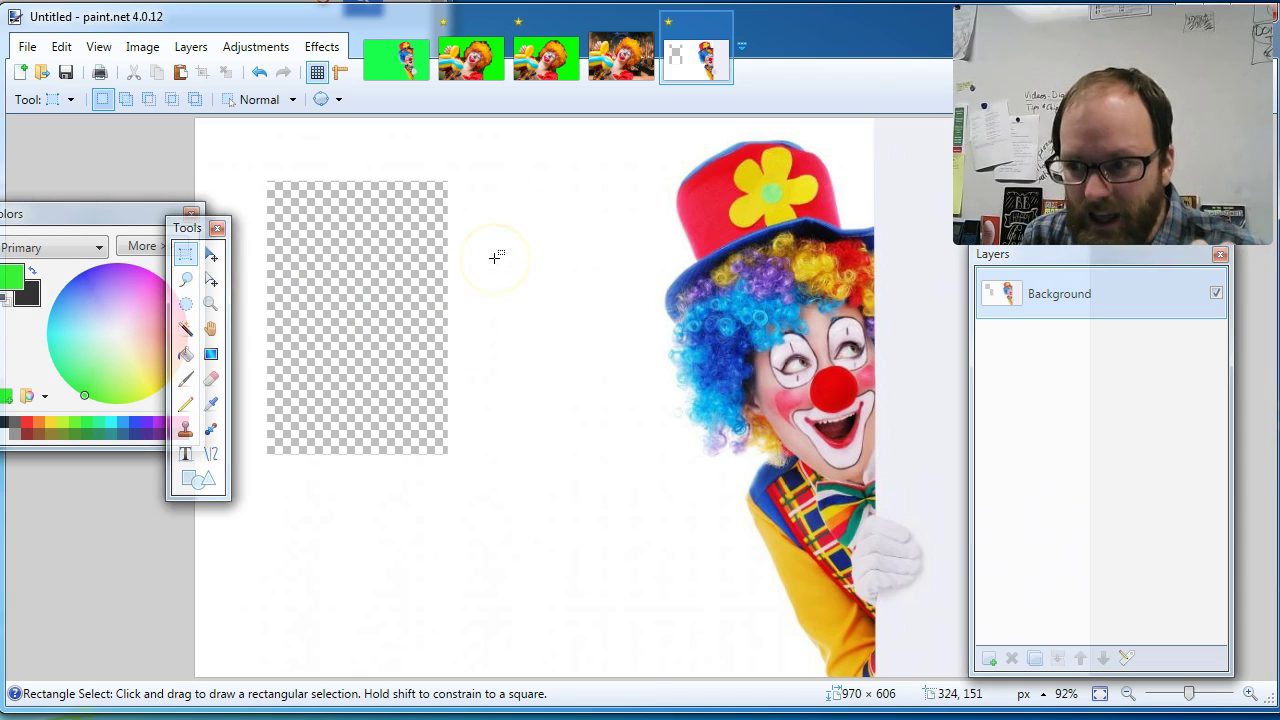
drag(192, 234, 575, 188)
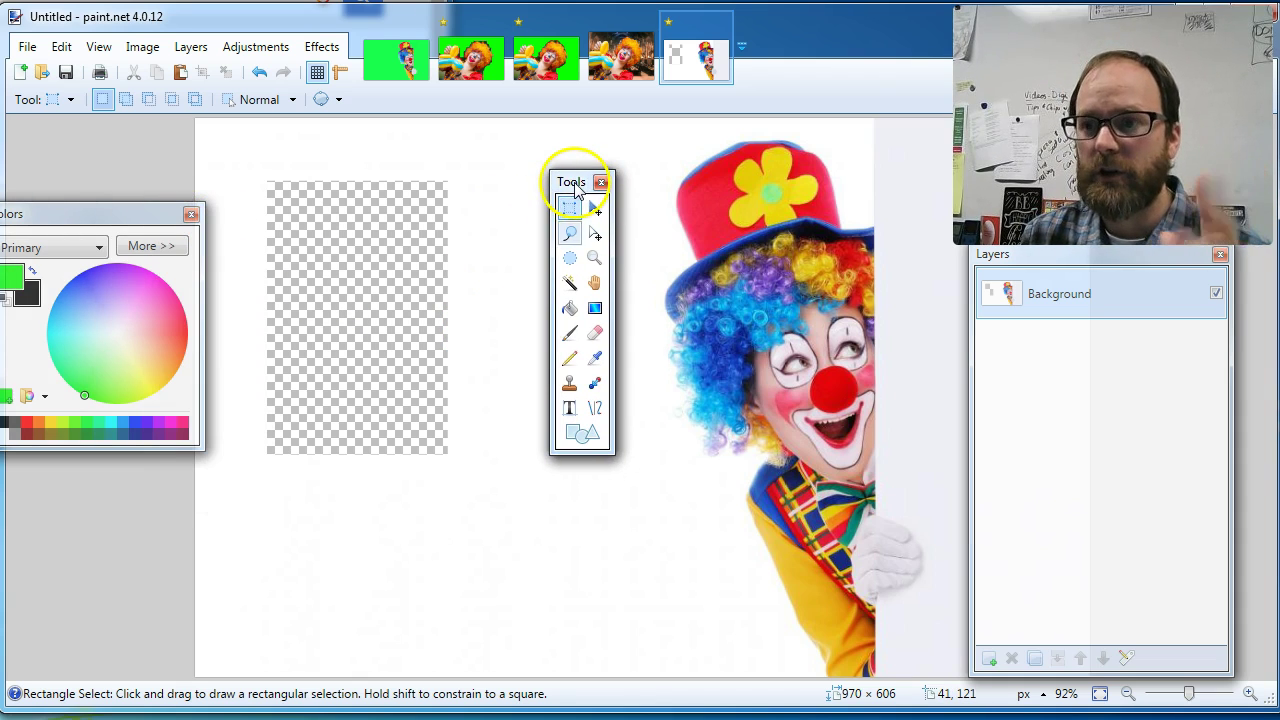
Step: Magic-wand the white background, tune tolerance to spare the clown, delete it and deselect
click(572, 287)
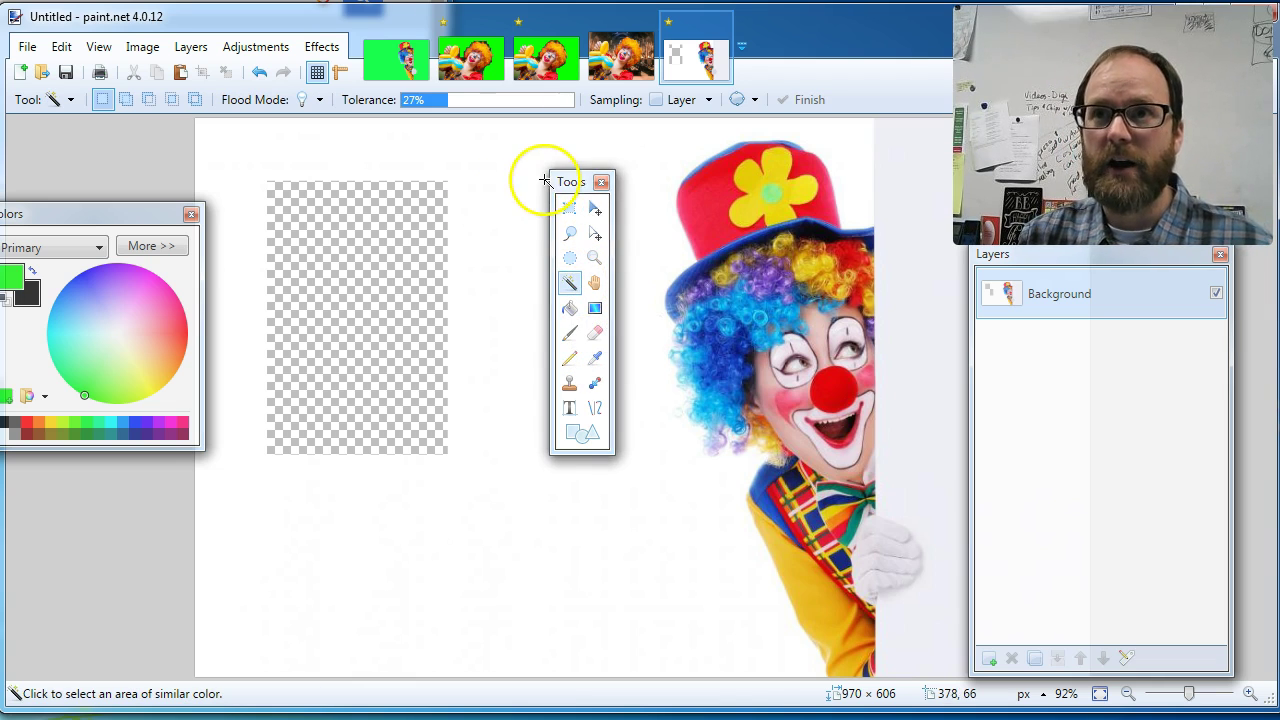
drag(575, 188, 103, 167)
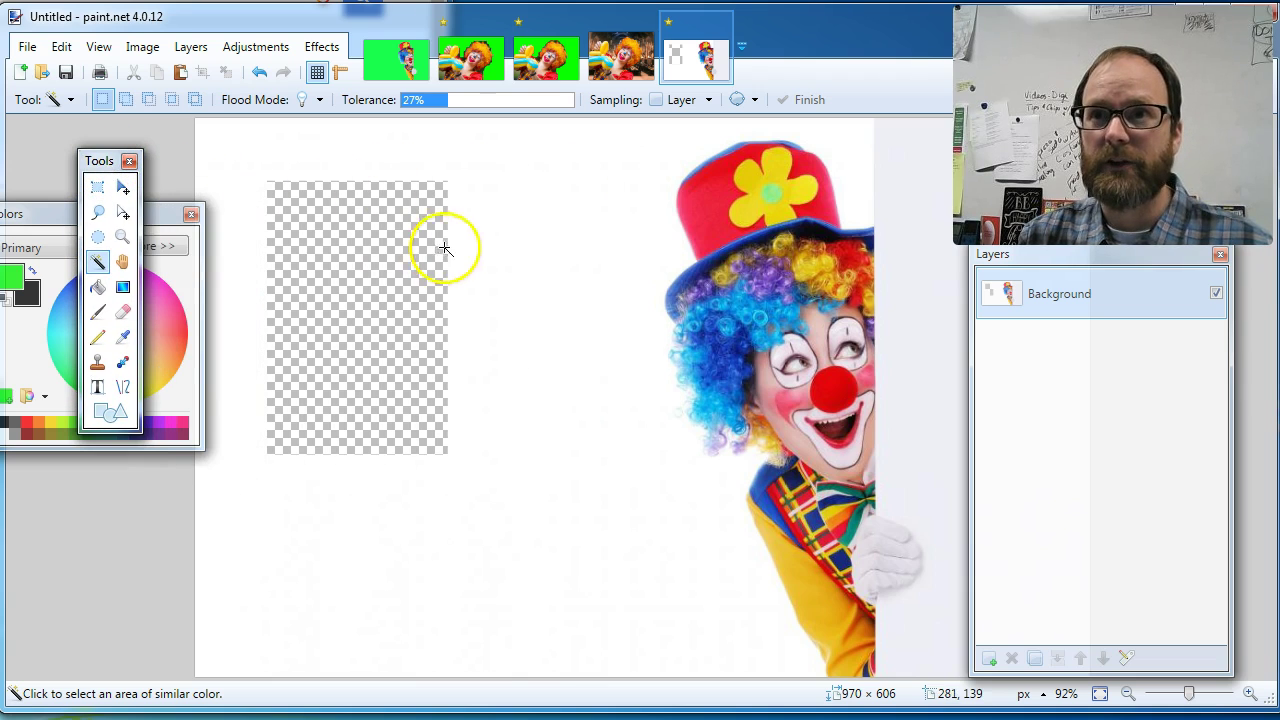
click(488, 243)
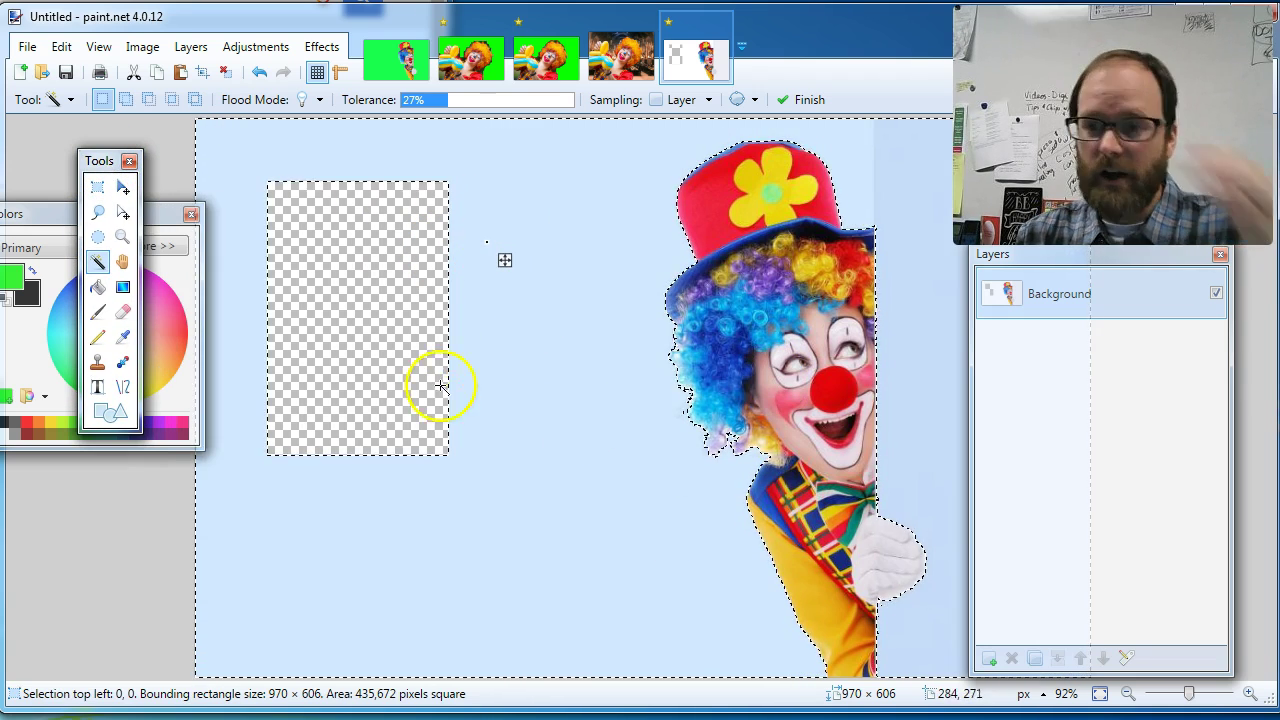
mouse_move(443, 110)
mouse_down()
mouse_move(541, 100)
mouse_move(508, 103)
mouse_up()
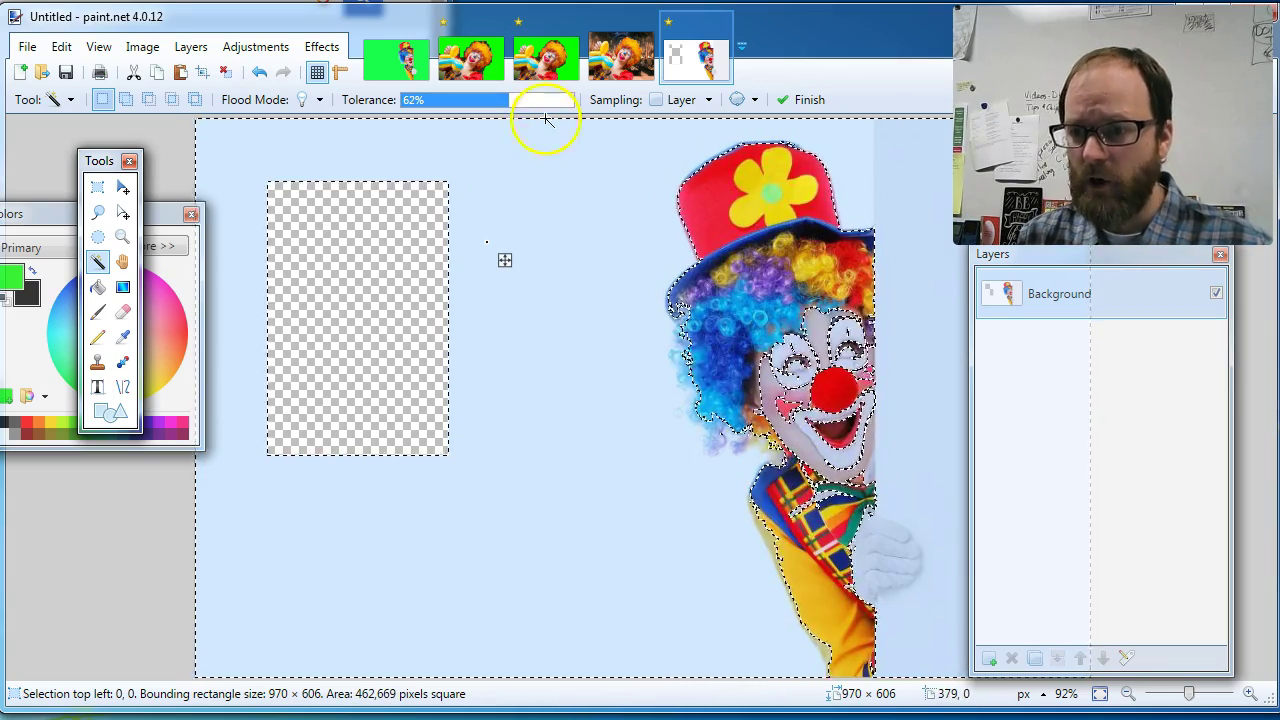
drag(508, 103, 448, 106)
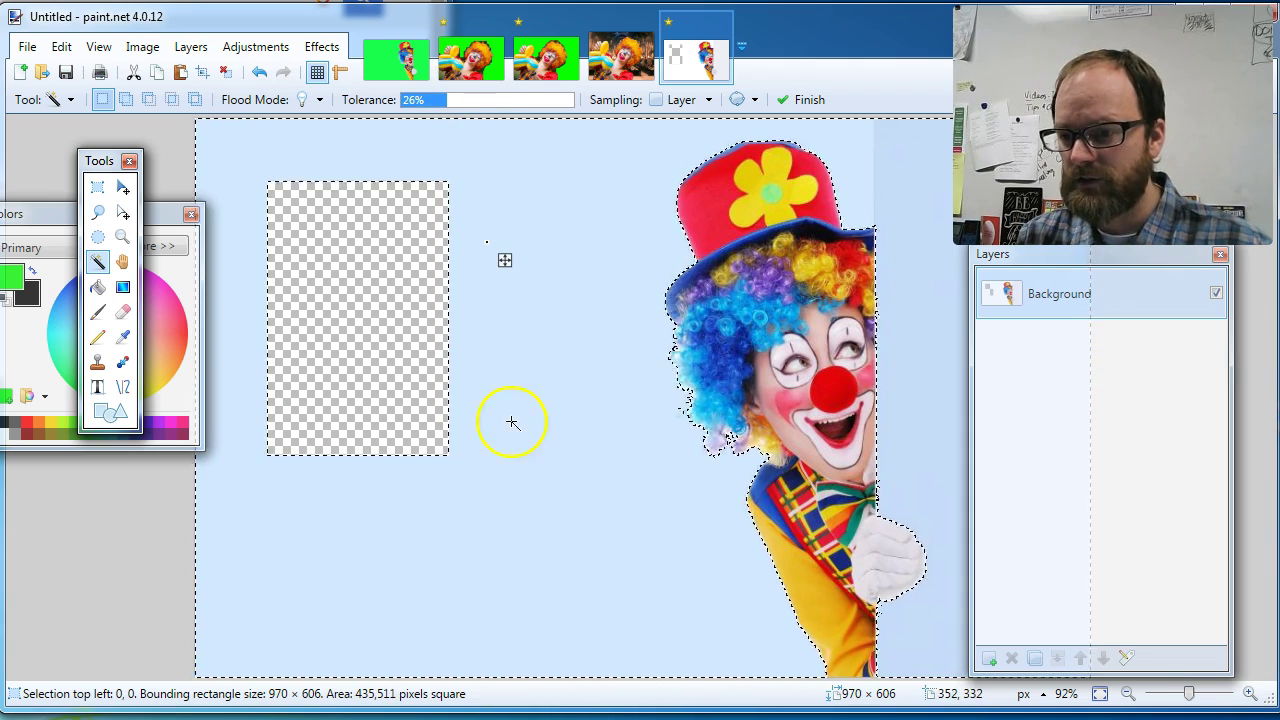
key(Delete)
key(ctrl+d)
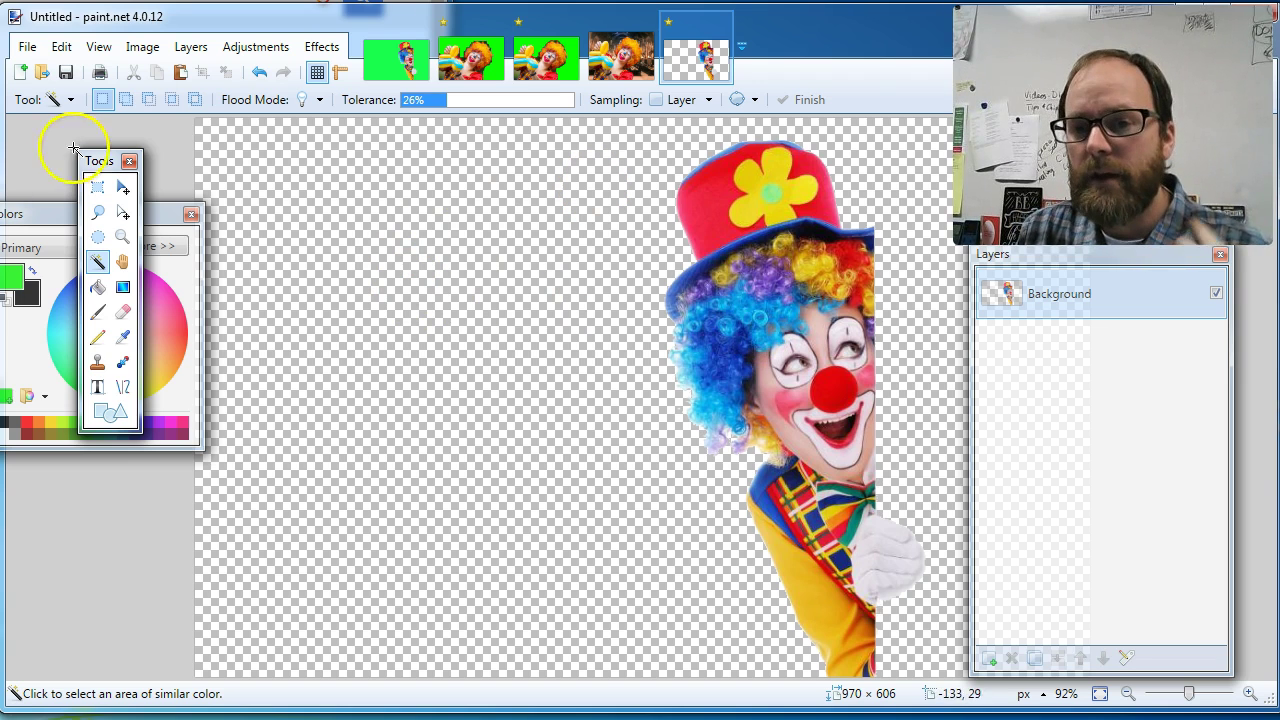
Step: Magic-wand select the transparent area around the clown with tolerance set to 56%
drag(110, 163, 119, 170)
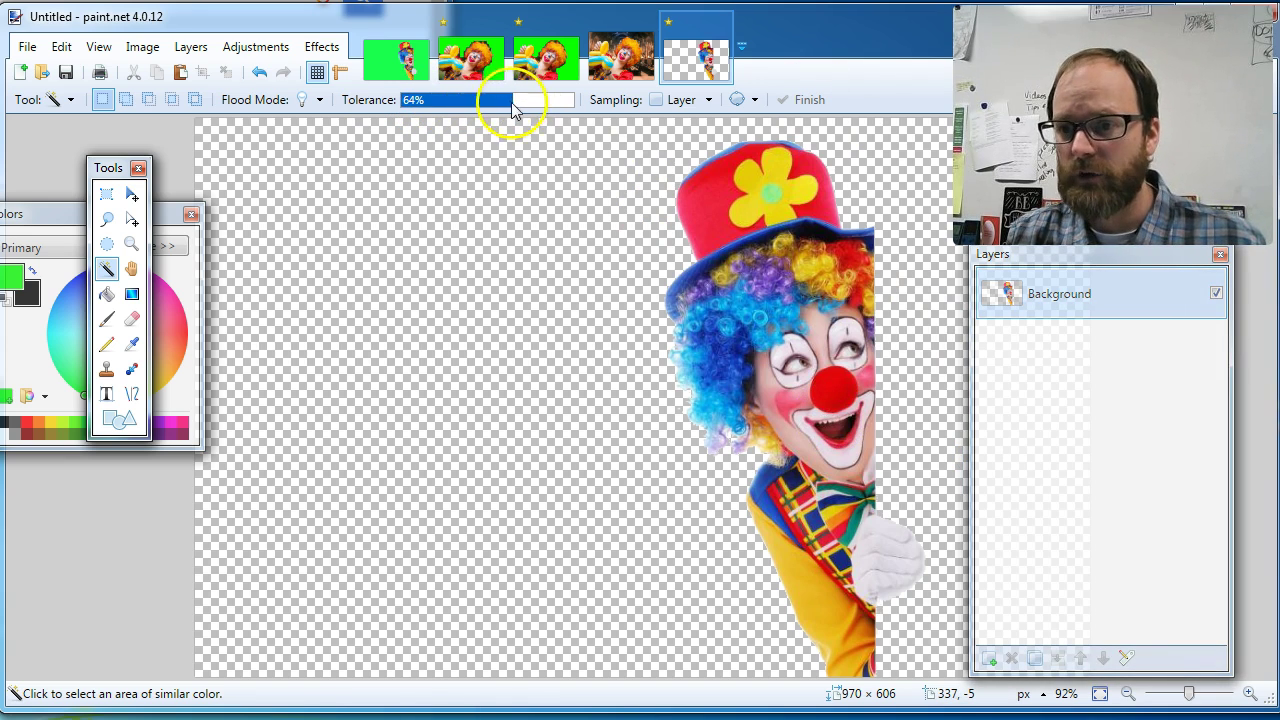
click(548, 256)
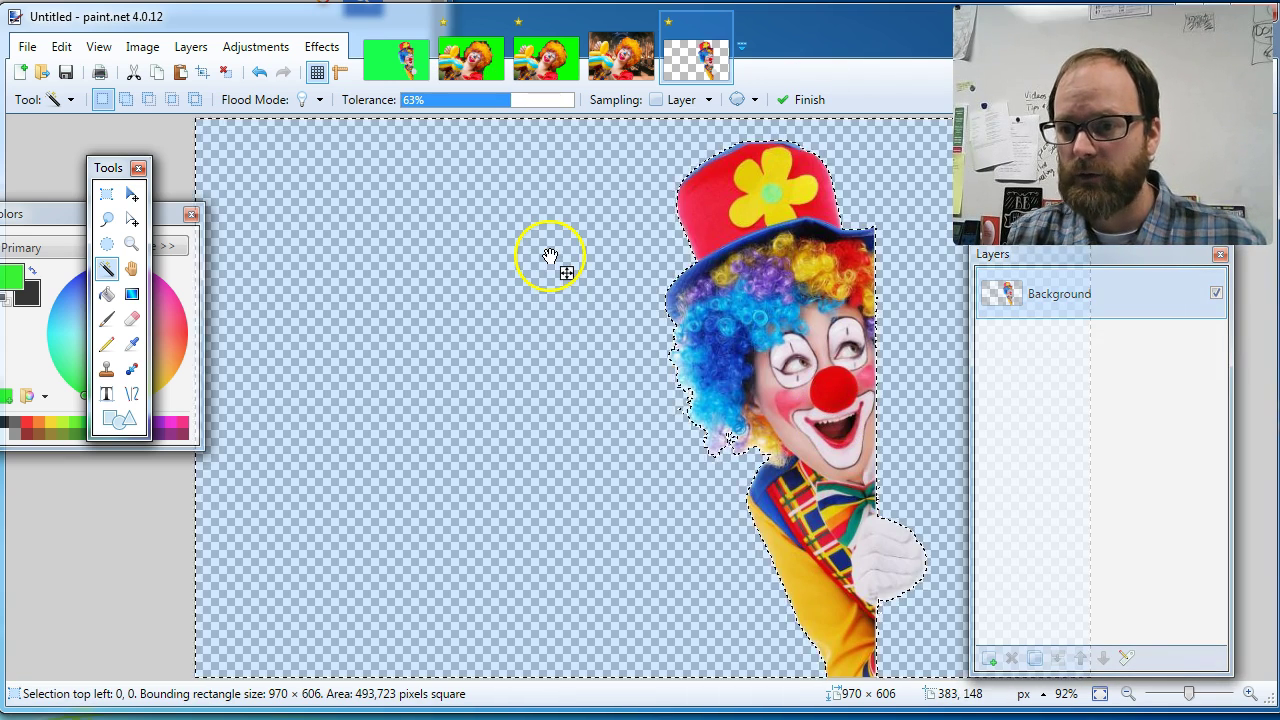
drag(522, 104, 494, 106)
click(497, 105)
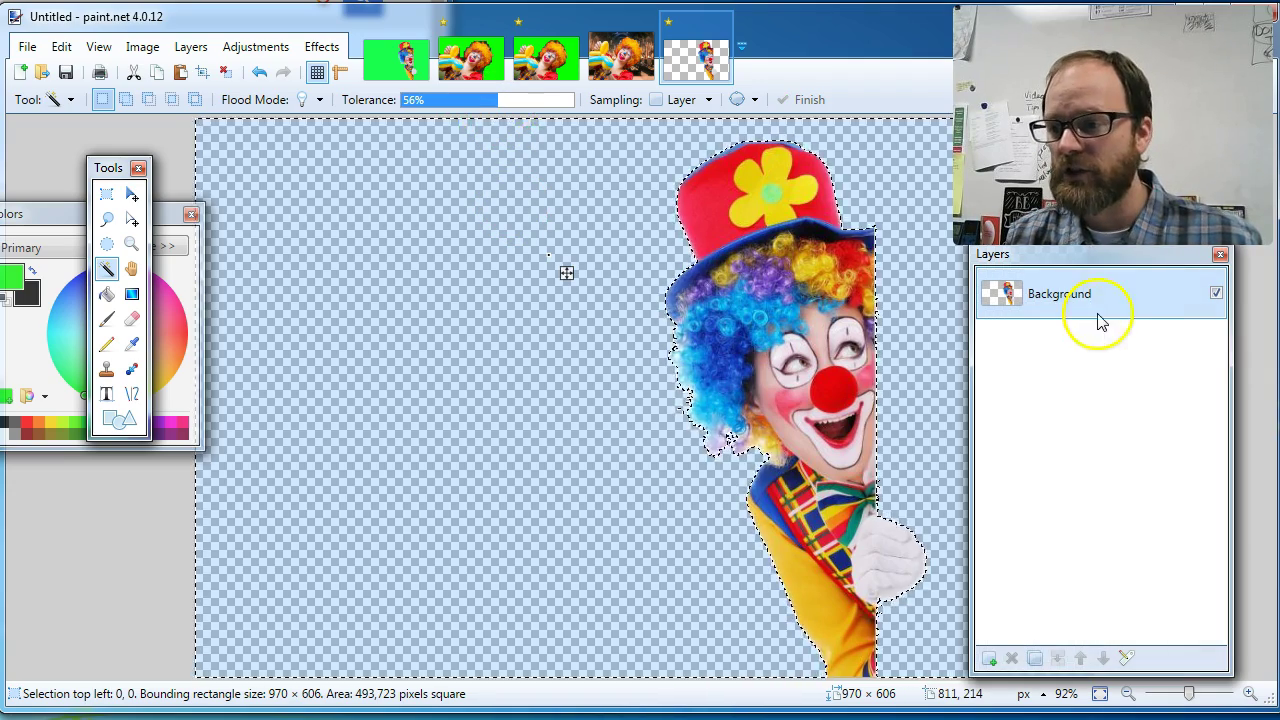
Step: Add Layer 2 below the clown layer, deselect, and paint-bucket fill it solid green
click(988, 658)
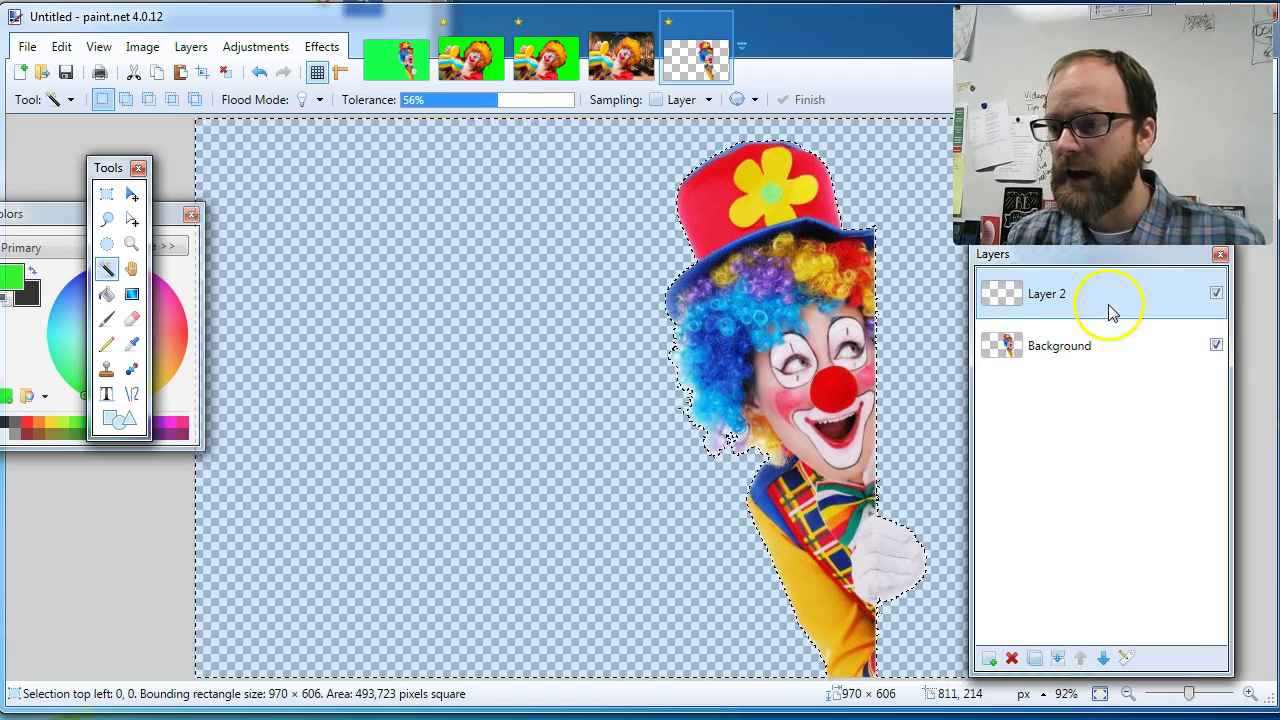
drag(1112, 297, 1114, 343)
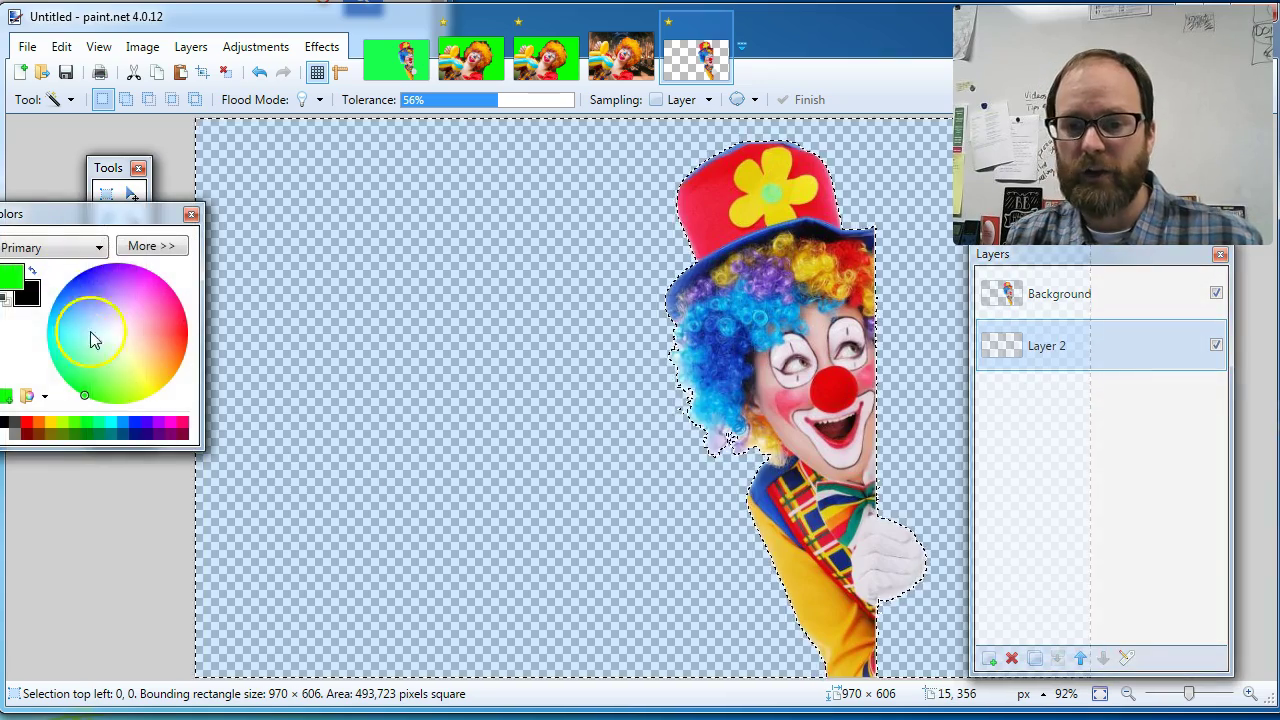
mouse_move(82, 225)
mouse_down()
mouse_move(84, 385)
mouse_move(112, 385)
mouse_up()
click(107, 293)
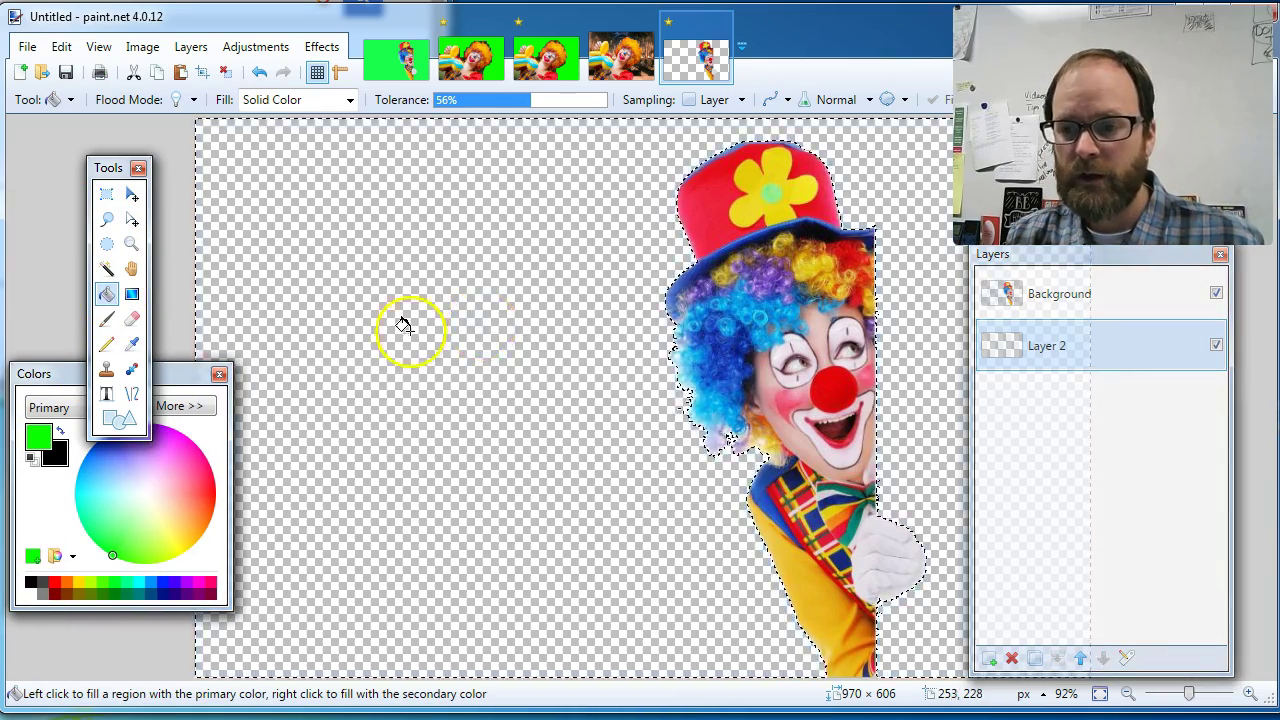
key(ctrl+d)
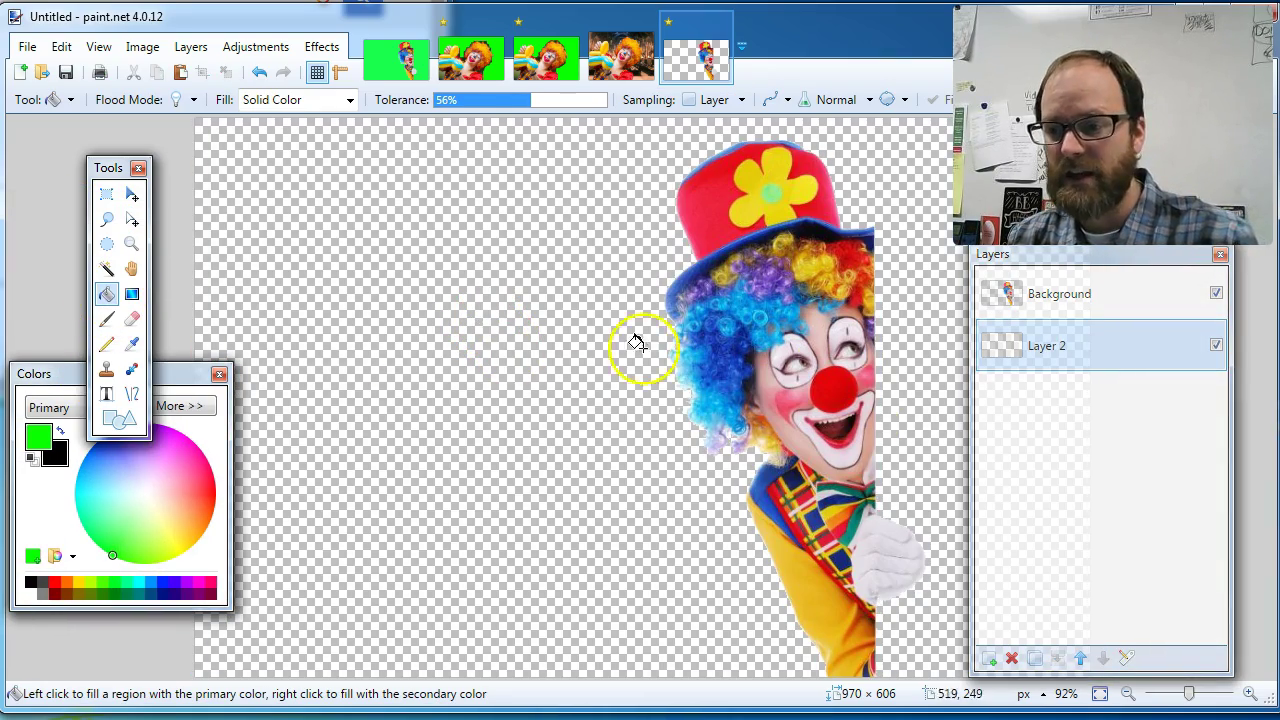
click(563, 250)
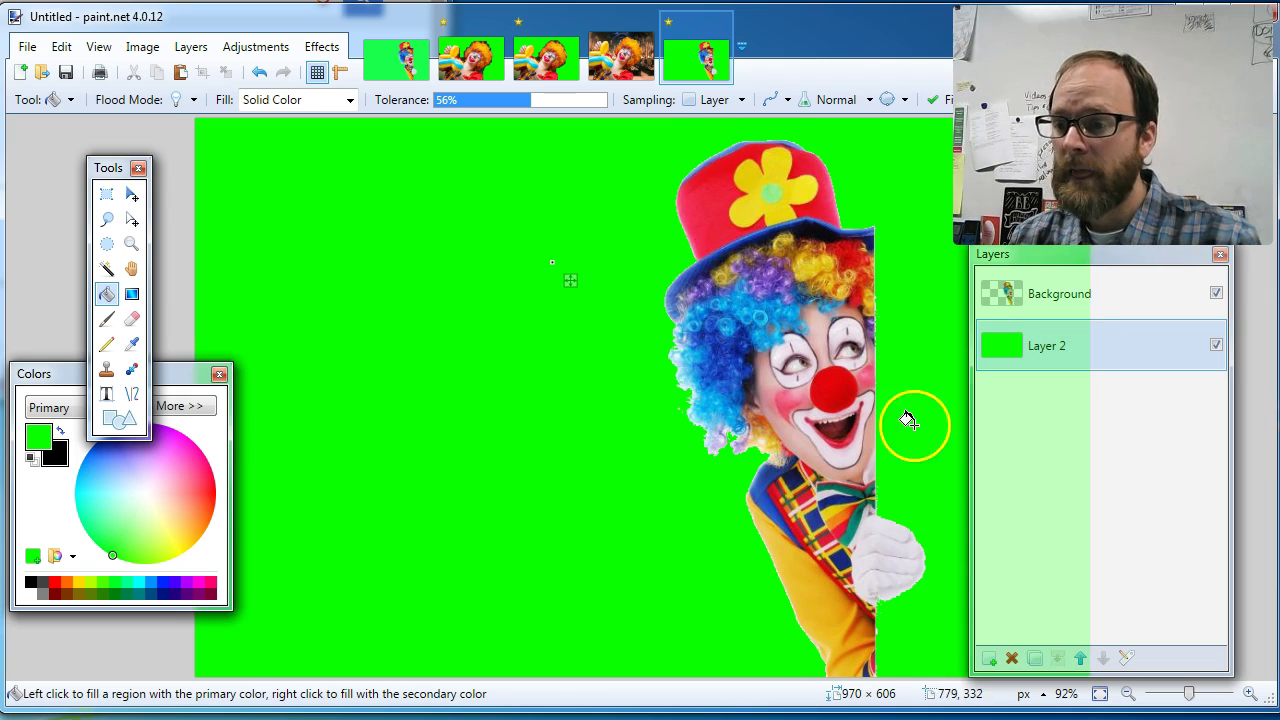
Step: Zoom into the clown's hair edge and lasso-delete a small stray patch beside it
click(131, 243)
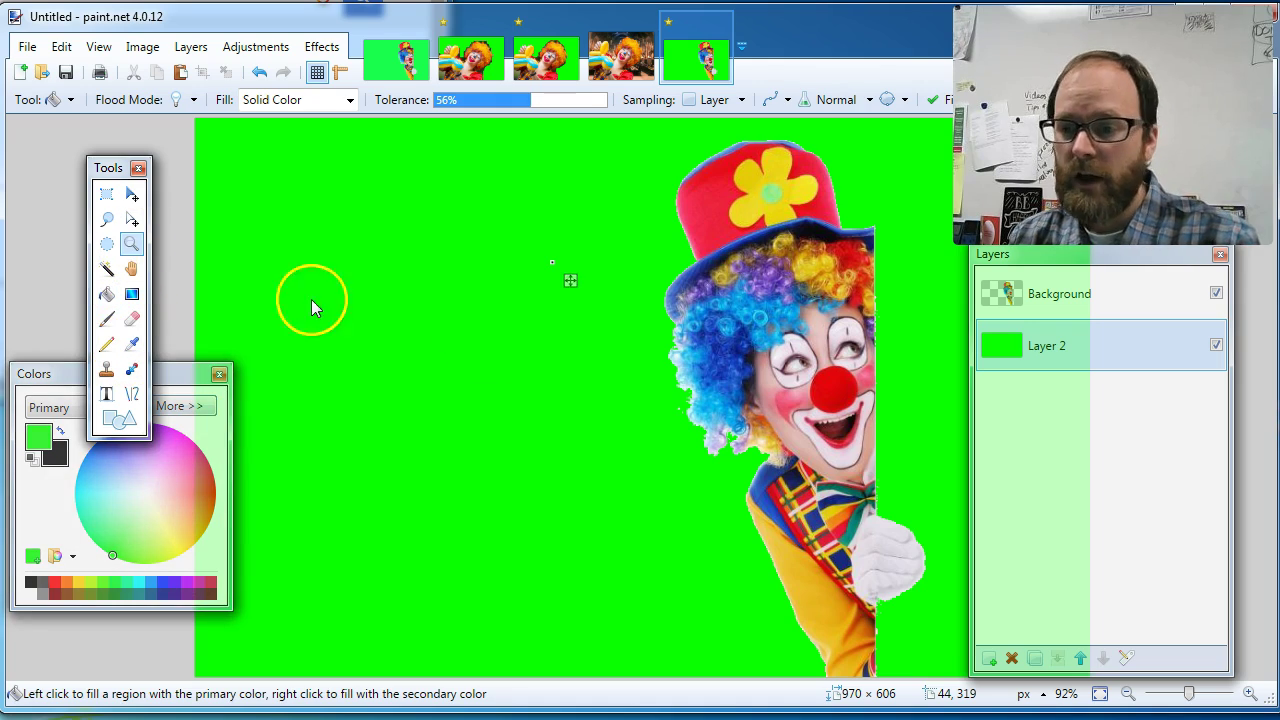
drag(576, 254, 800, 530)
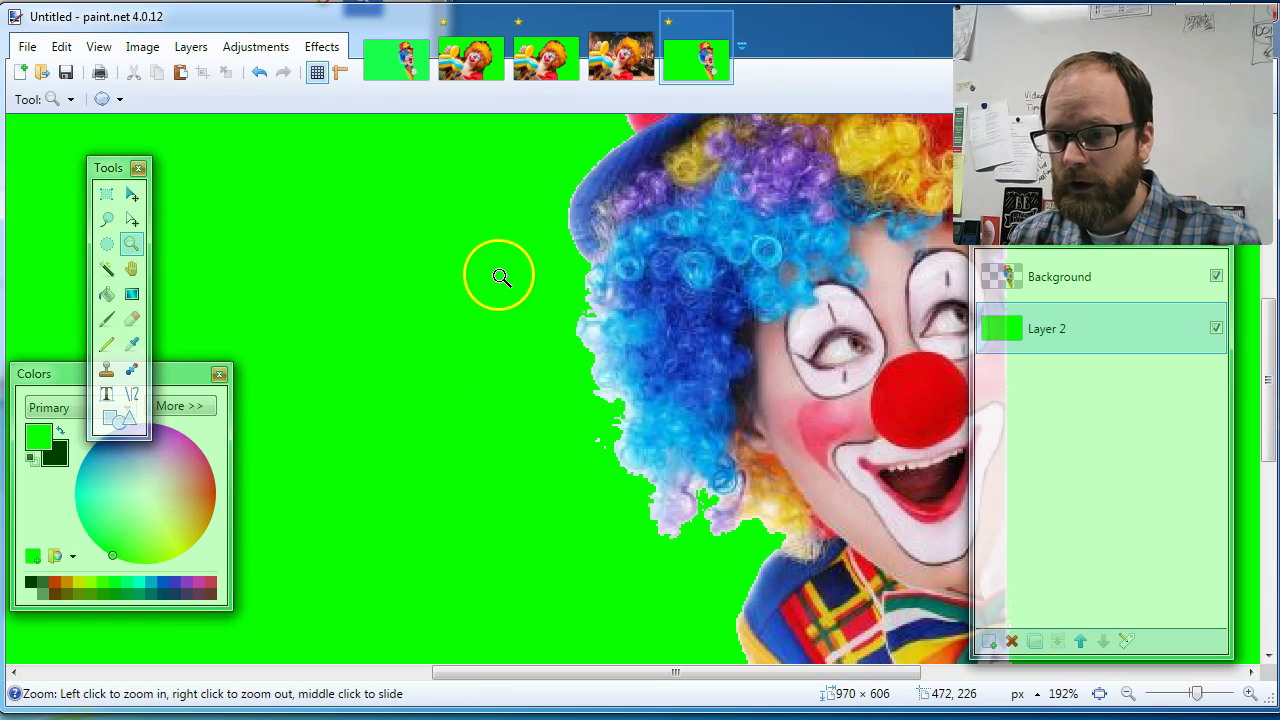
drag(486, 236, 600, 432)
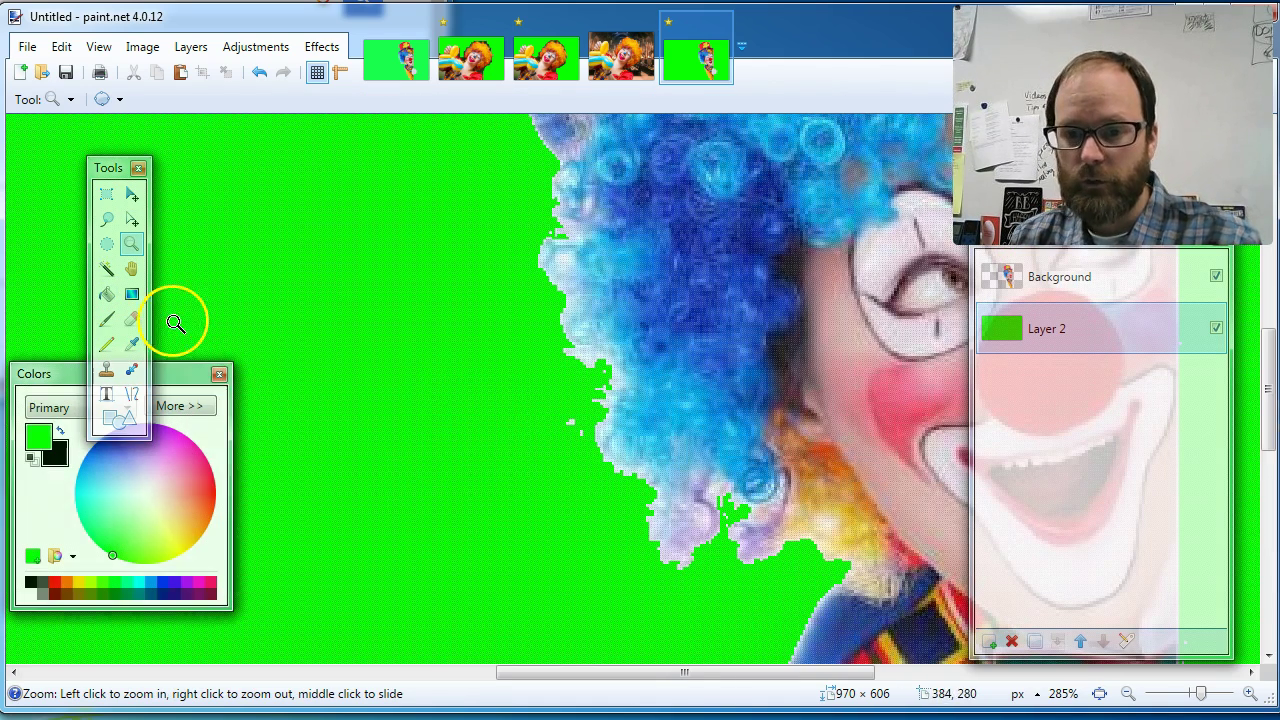
click(107, 219)
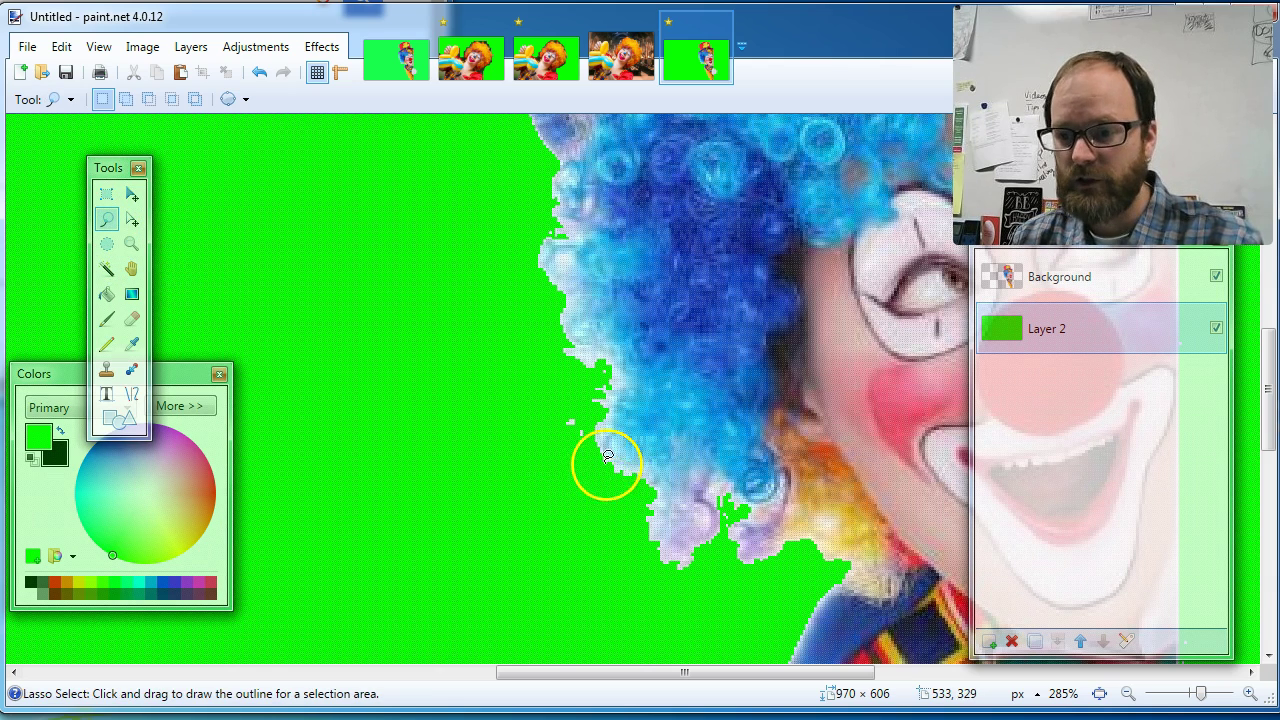
click(558, 415)
mouse_move(558, 415)
mouse_down()
mouse_move(592, 409)
mouse_move(583, 458)
mouse_up()
key(Delete)
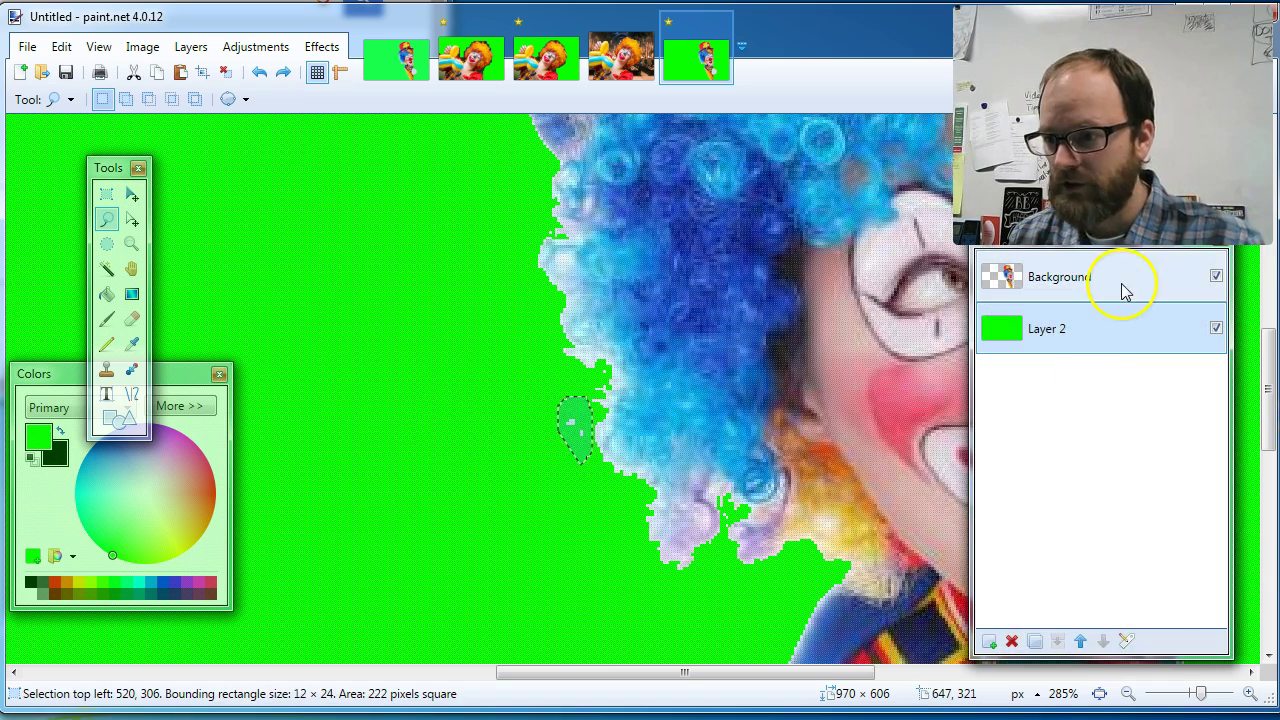
Step: Rename the Background layer to 'clown' in its layer properties
click(1049, 289)
double_click(1042, 283)
text(clown)
key(Return)
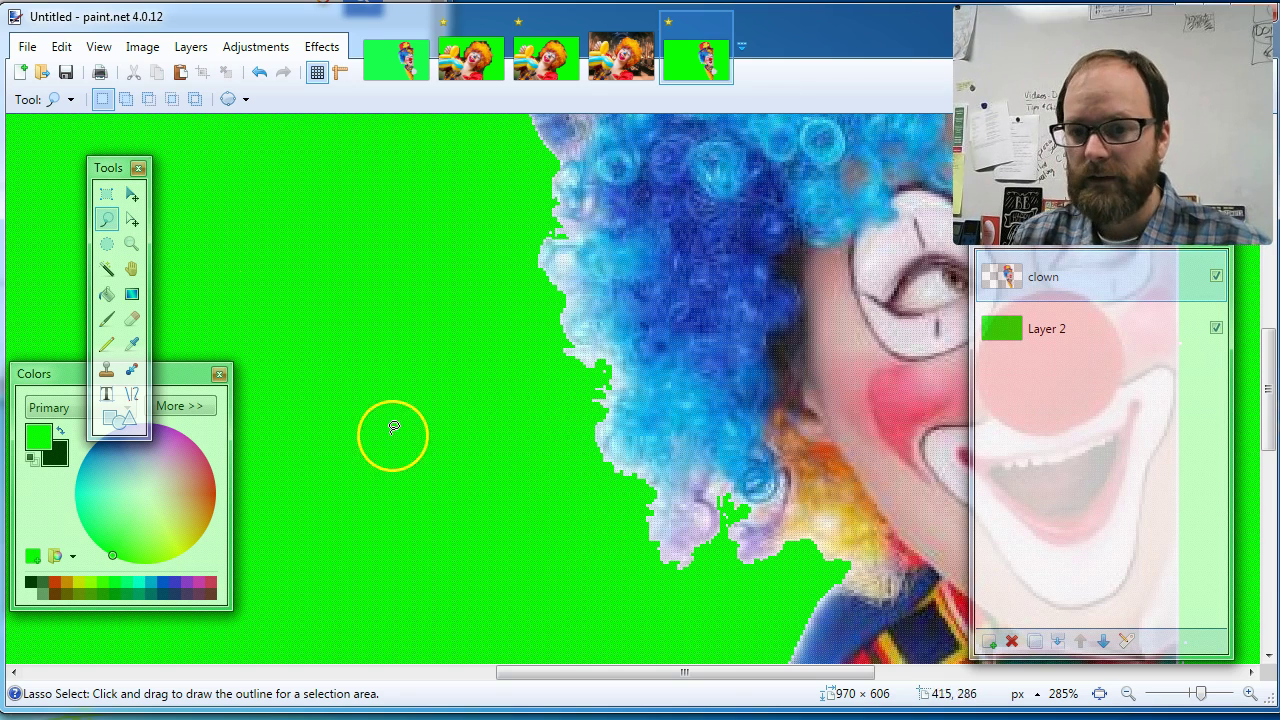
Step: Erase the pale fringe pixels along the lower edge of the clown's blue hair
click(131, 318)
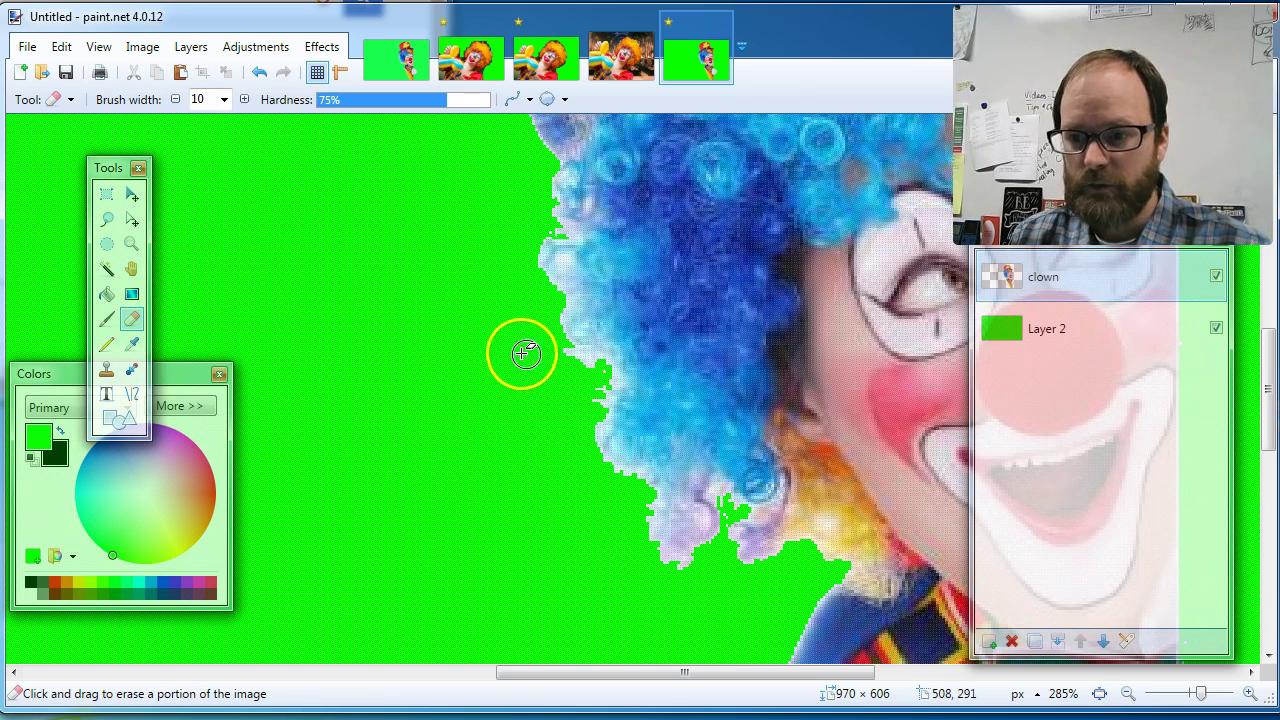
mouse_move(541, 279)
mouse_down()
mouse_move(562, 360)
mouse_move(604, 375)
mouse_move(589, 444)
mouse_move(640, 484)
mouse_move(649, 532)
mouse_move(694, 567)
mouse_up()
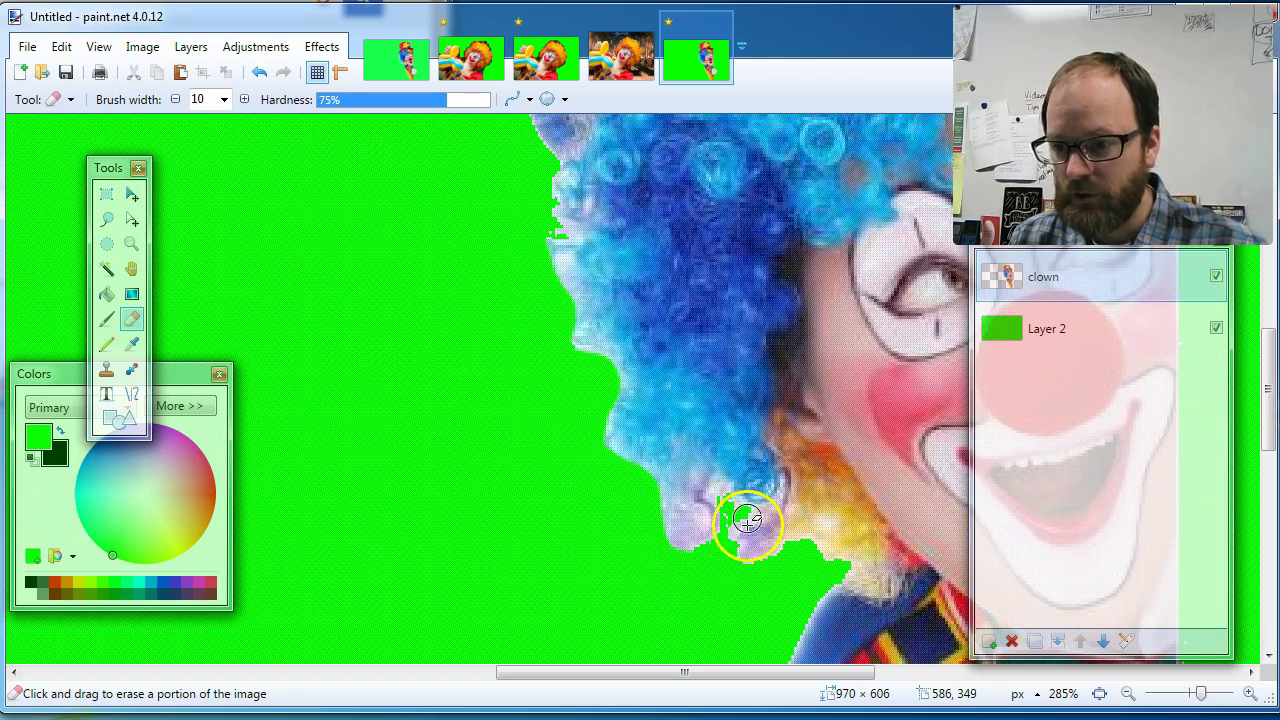
scroll(694, 560, up, 5)
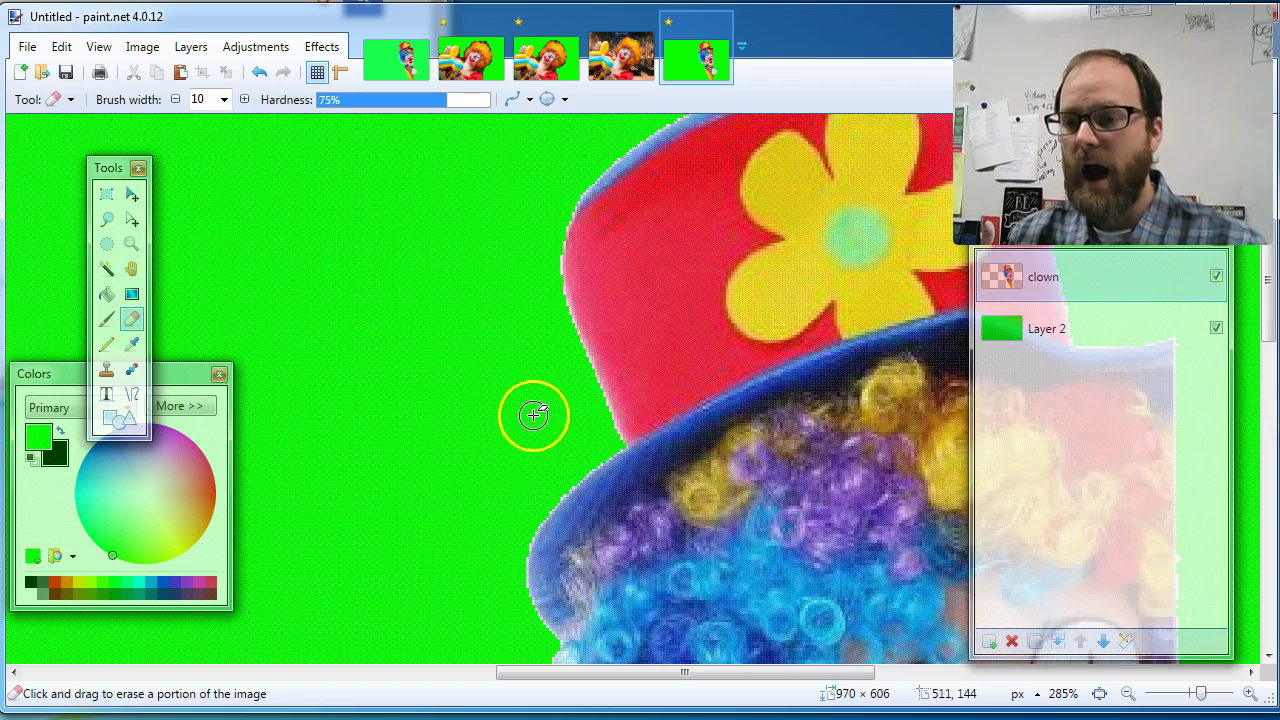
scroll(652, 429, up, 3)
scroll(655, 413, down, 8)
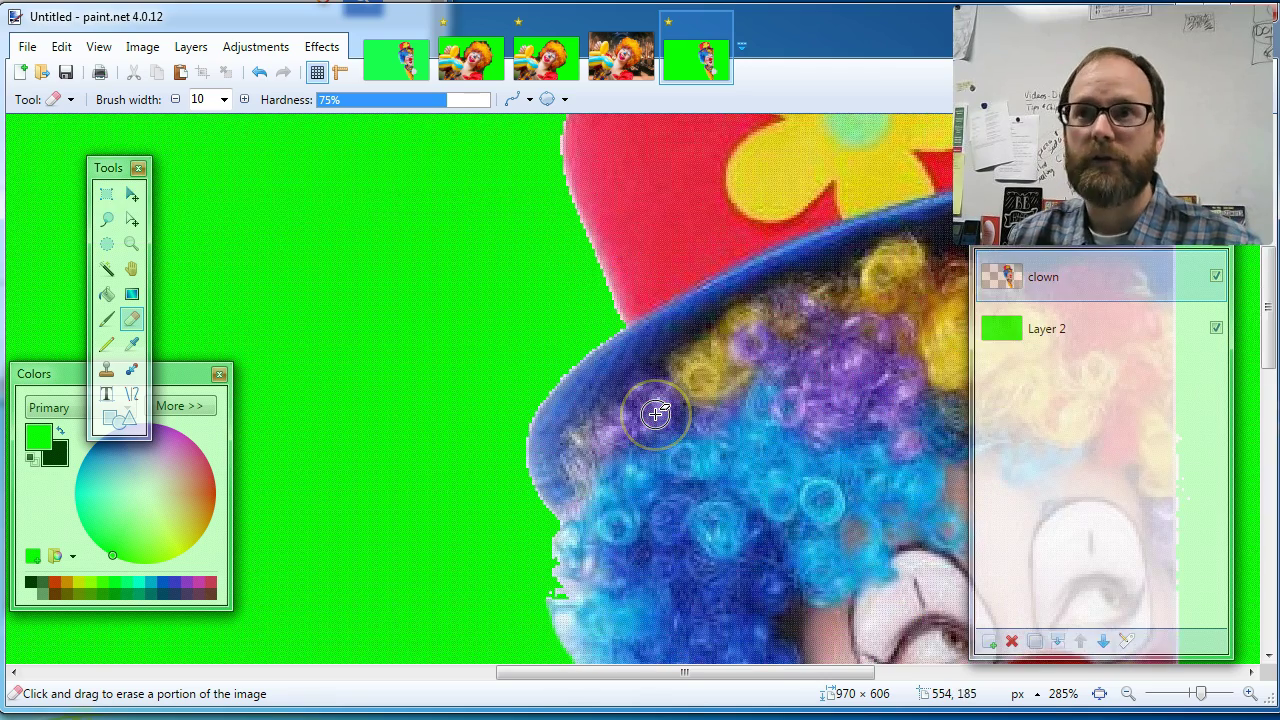
scroll(655, 413, down, 3)
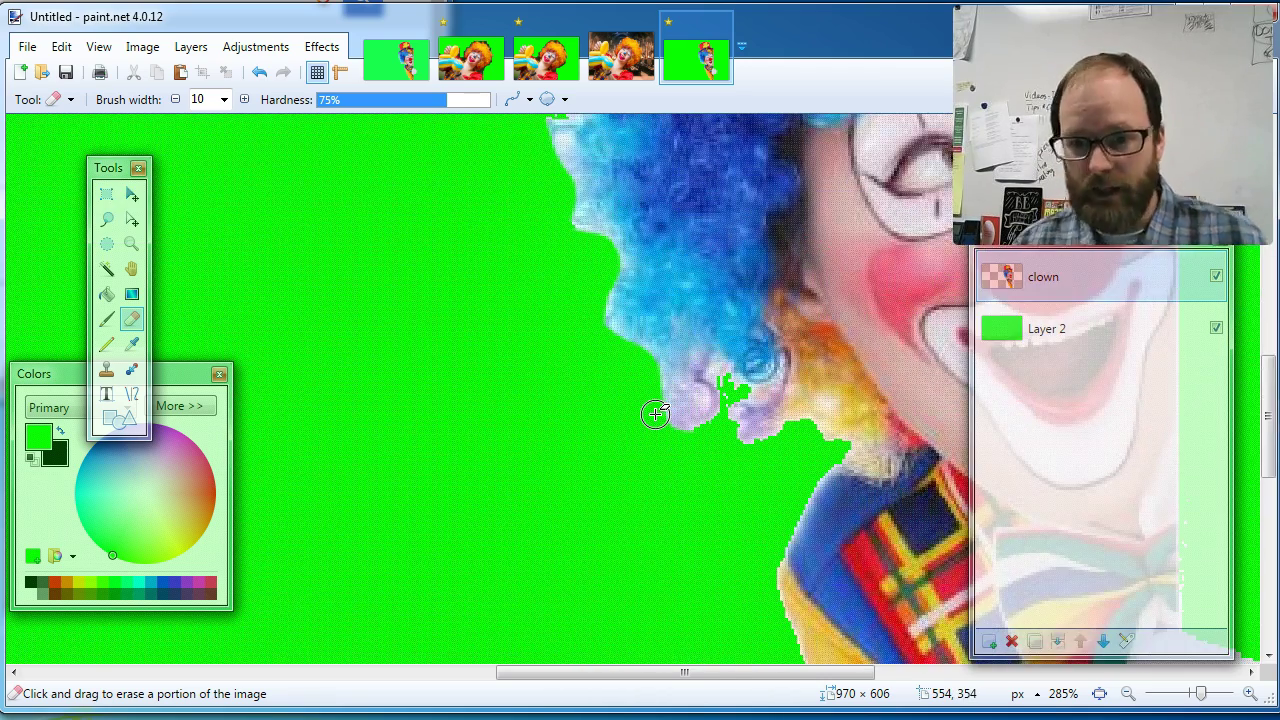